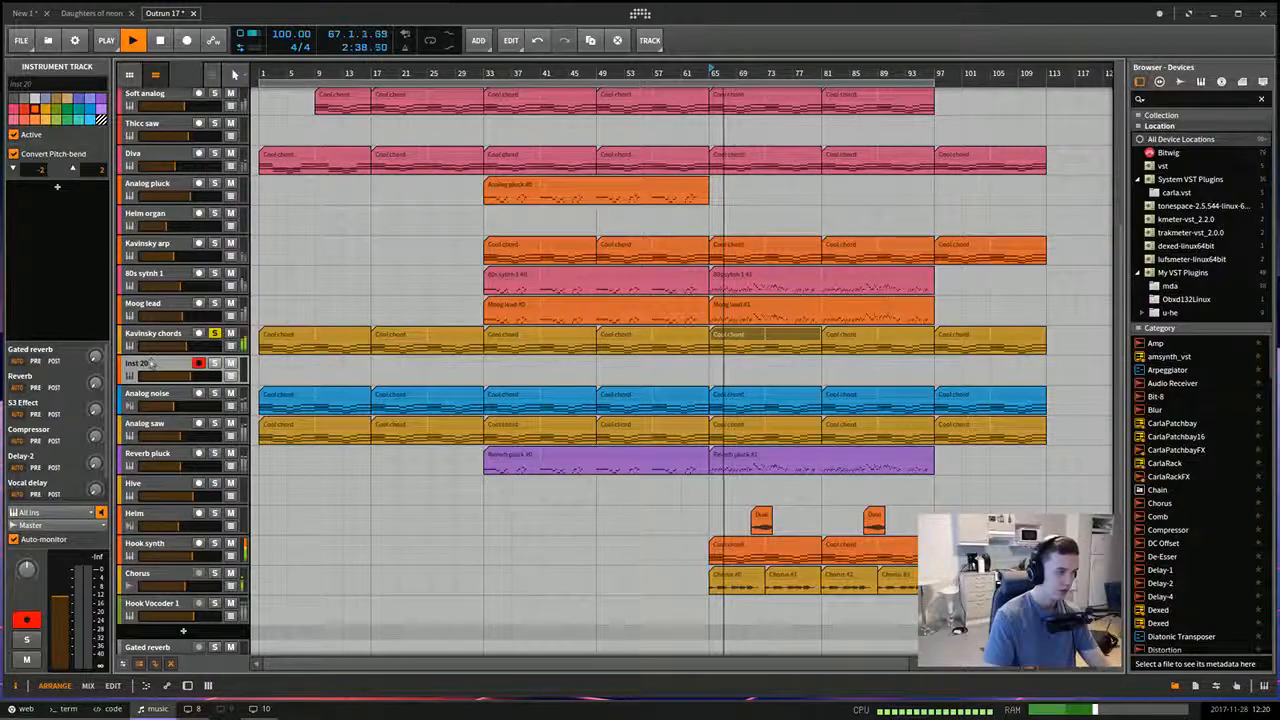
# Insert a Polysynth instrument into the empty Inst 20 track's device chain.
pyautogui.press('e')
pyautogui.click(143, 594)
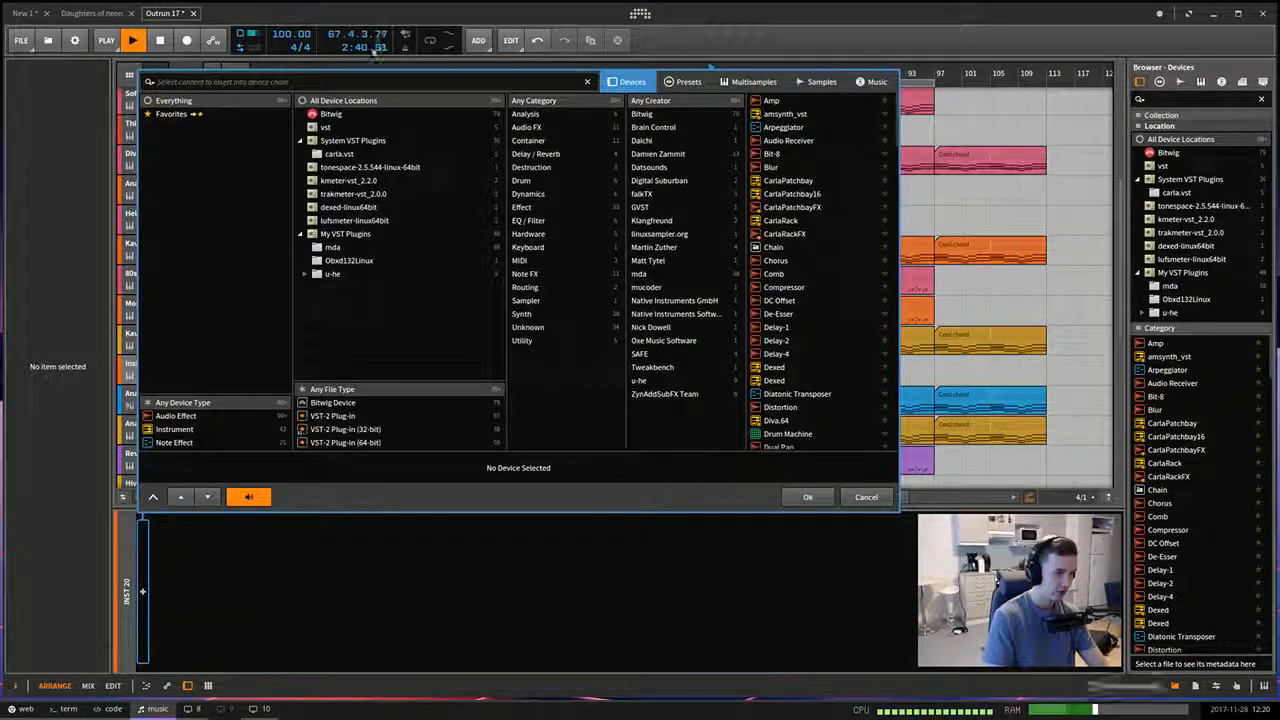
pyautogui.write('pol')
pyautogui.click(785, 101)
pyautogui.click(816, 499)
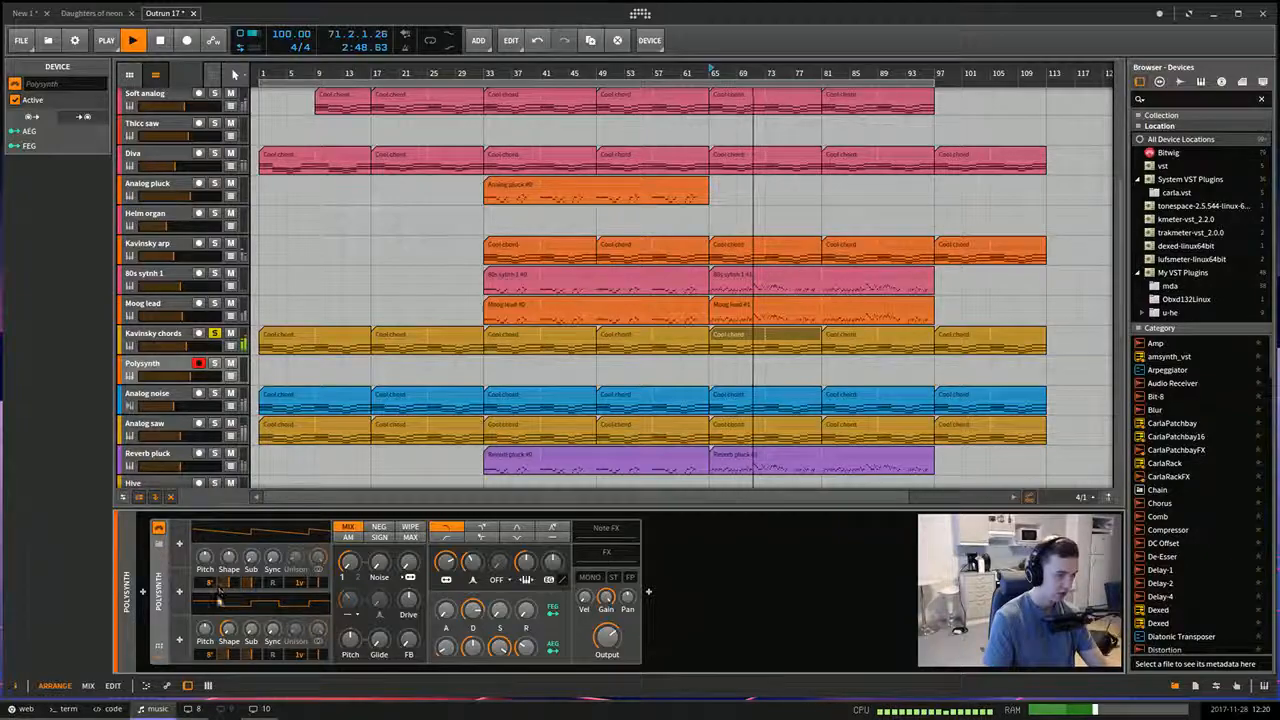
# Shape oscillator 1 as a pulse and oscillator 2 as a saw, giving both 15 unison voices with wide stereo spread.
pyautogui.moveTo(232, 637)
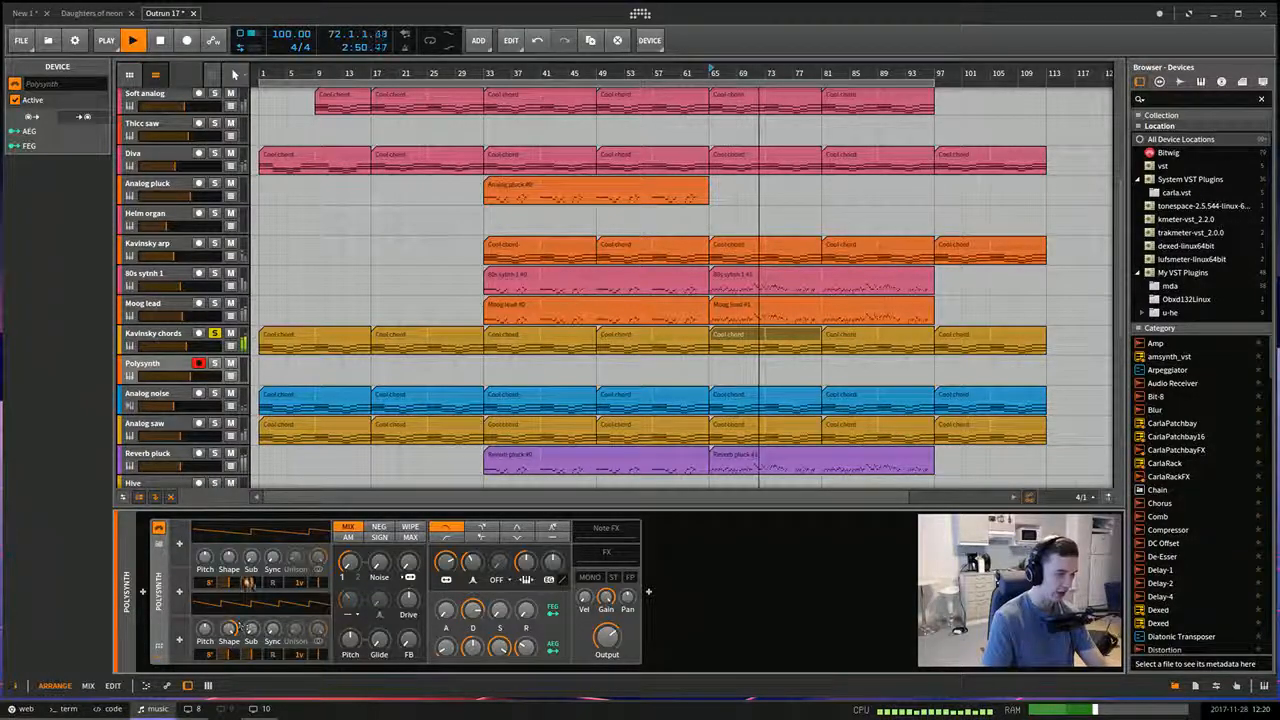
pyautogui.press('space')
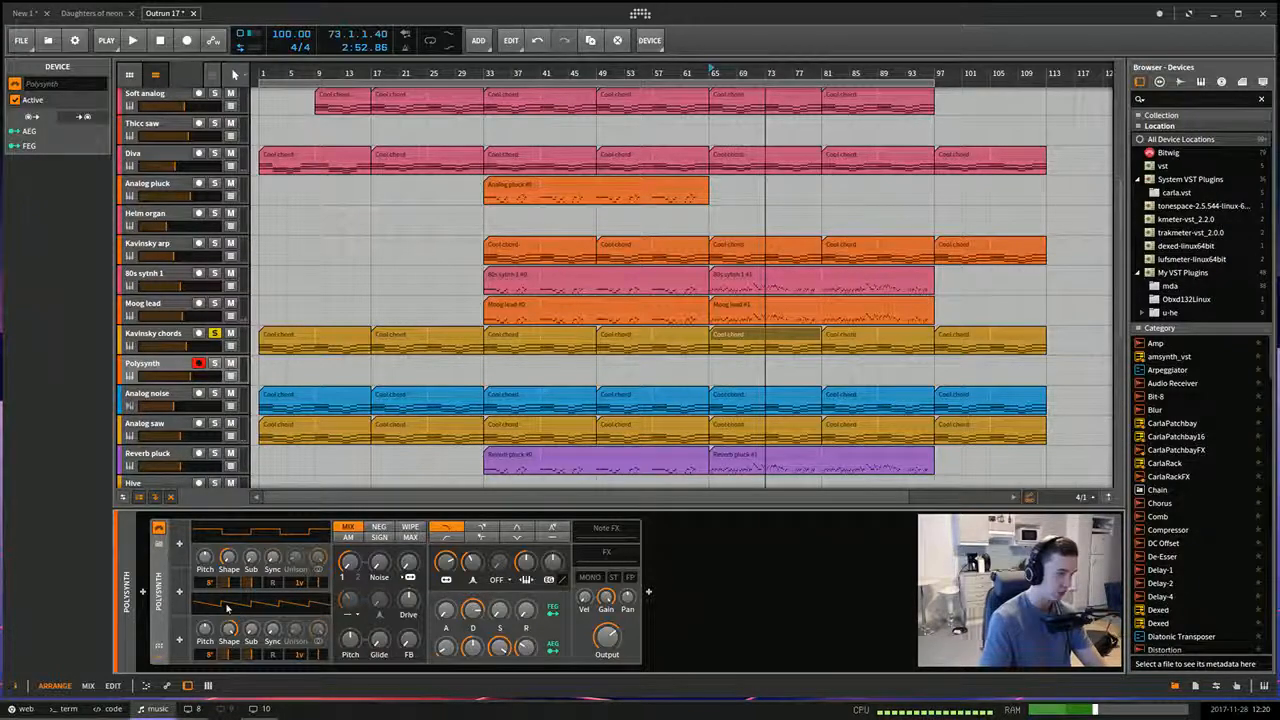
pyautogui.press('space')
pyautogui.press('space')
pyautogui.moveTo(300, 654); pyautogui.dragTo(300, 638)
pyautogui.moveTo(297, 582); pyautogui.dragTo(318, 553)
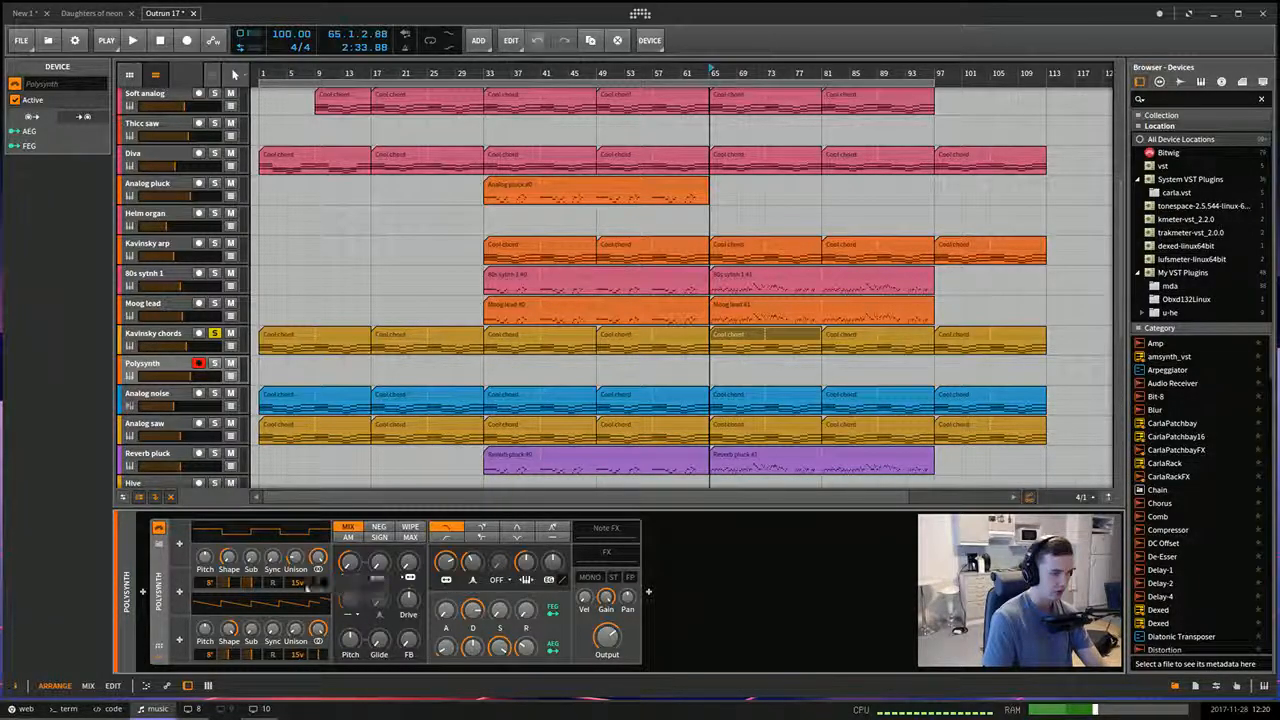
pyautogui.moveTo(318, 630); pyautogui.dragTo(318, 620)
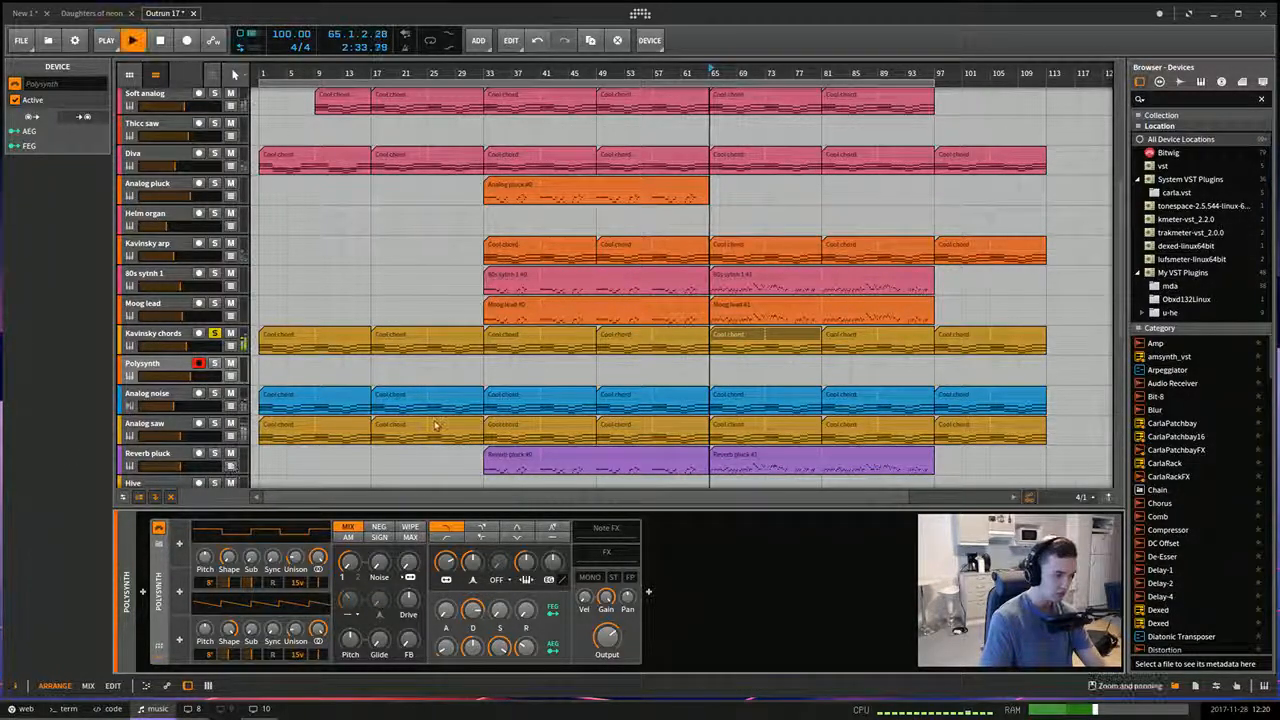
# Copy the Cool chord clip at bar 65 from Kavinsky chords to the Polysynth track and audition it soloed.
pyautogui.moveTo(733, 338); pyautogui.dragTo(733, 368)
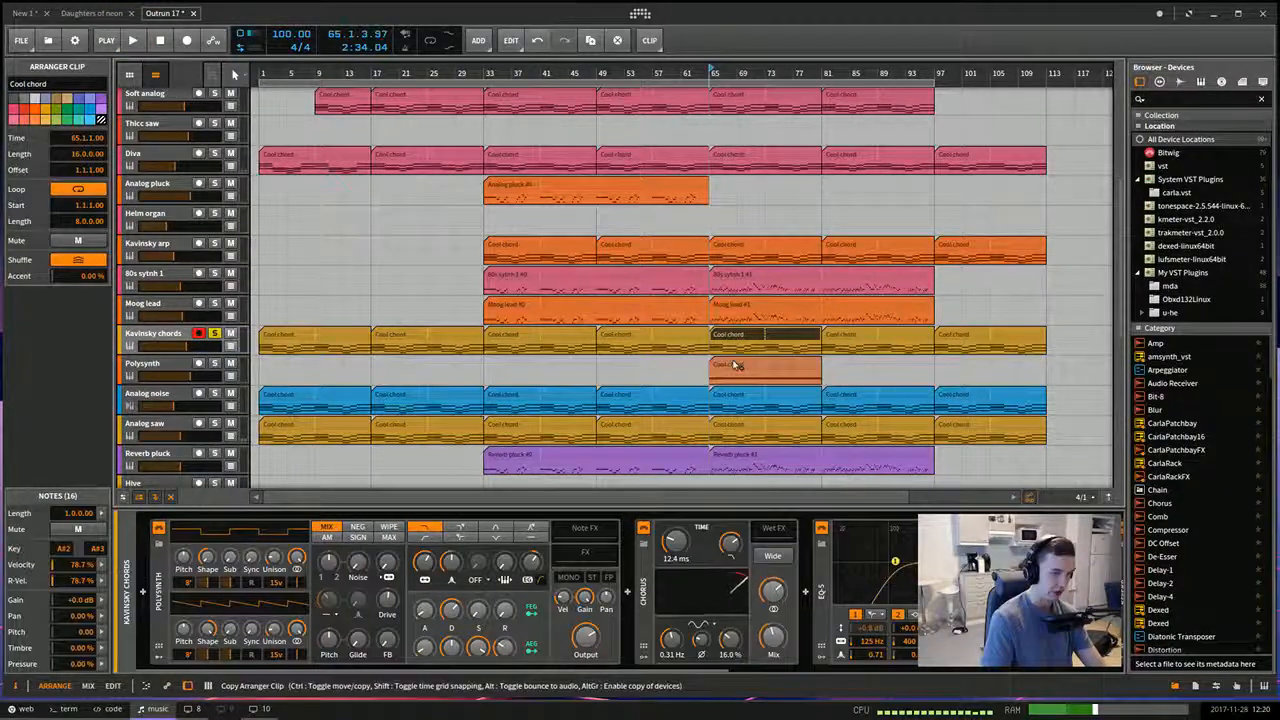
pyautogui.click(214, 363)
pyautogui.press('space')
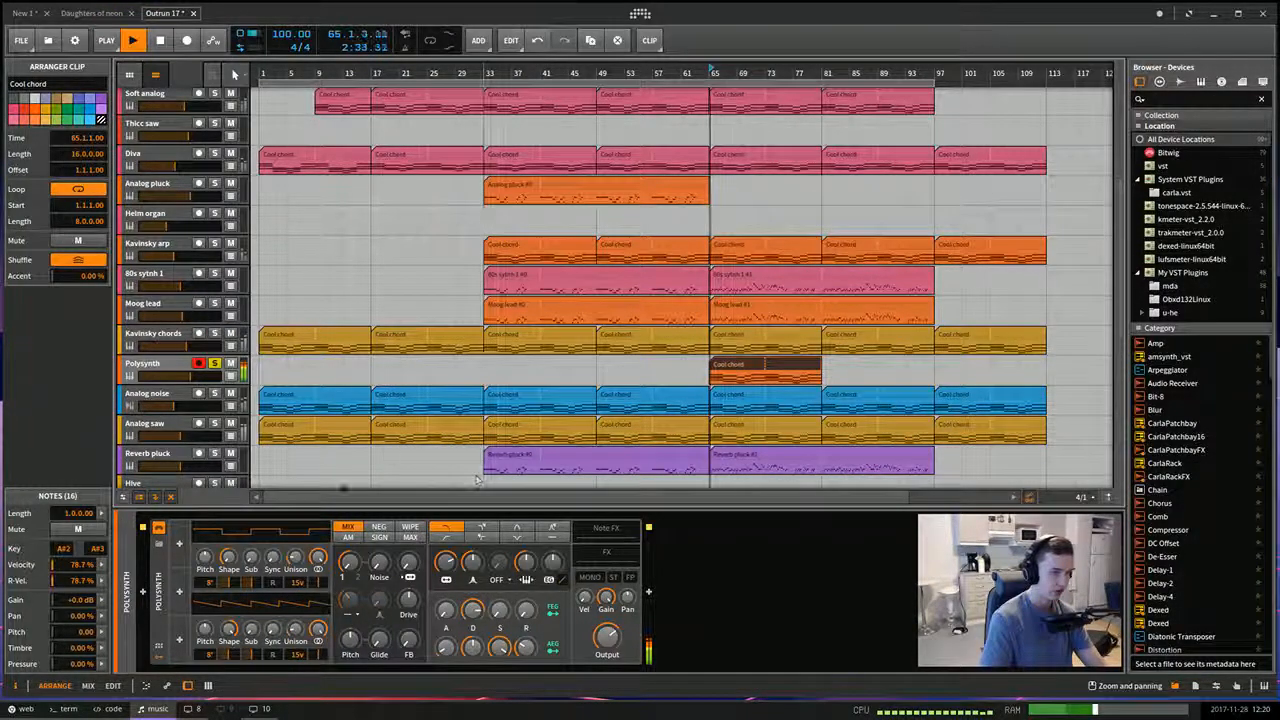
pyautogui.press('space')
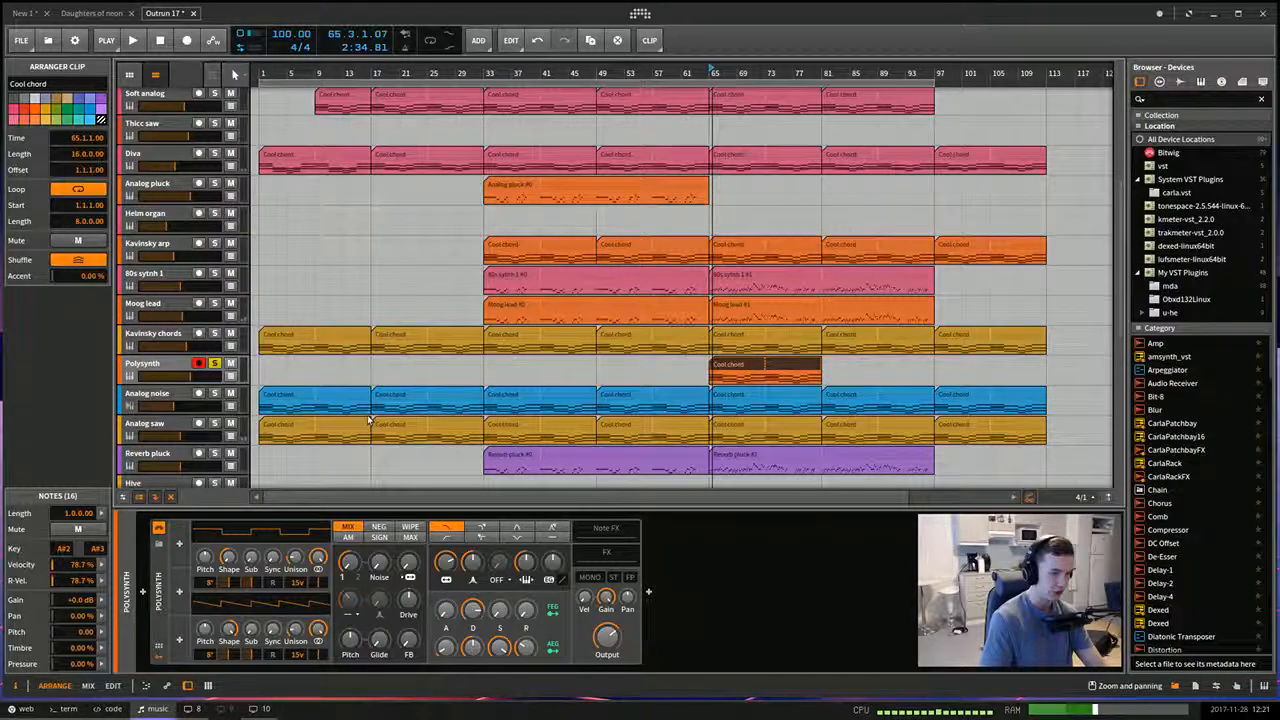
pyautogui.press('space')
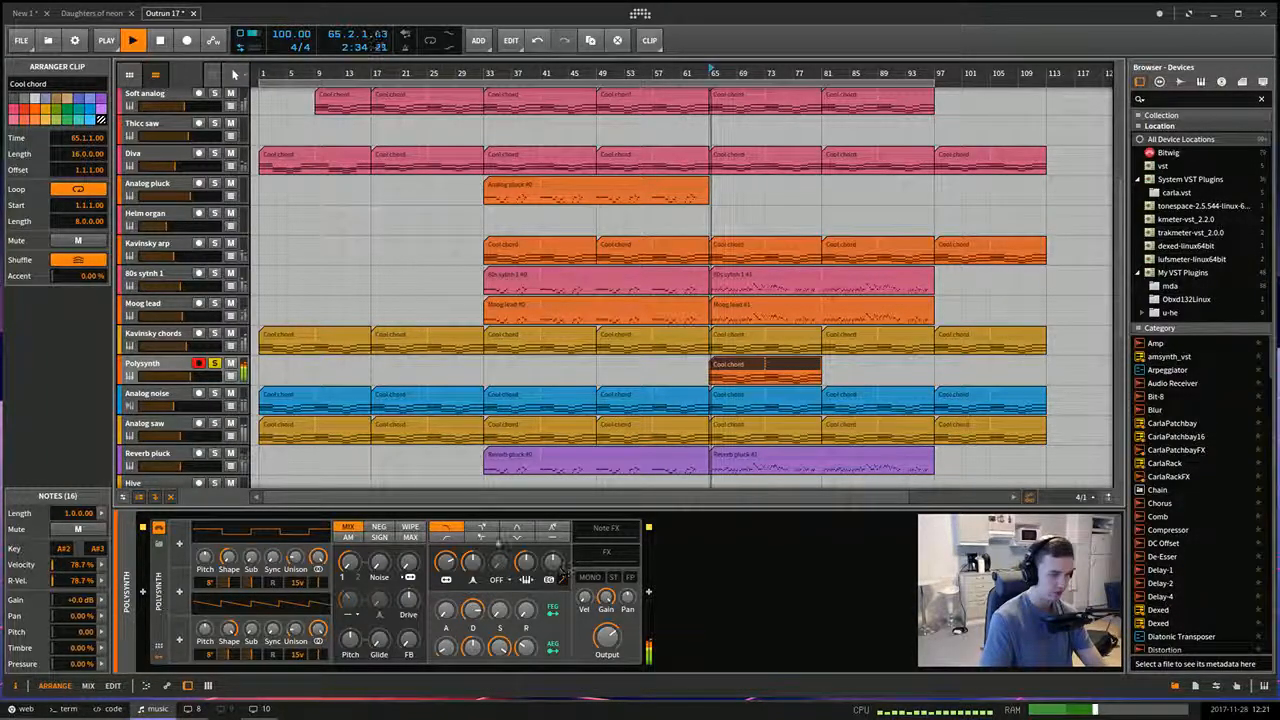
pyautogui.press('space')
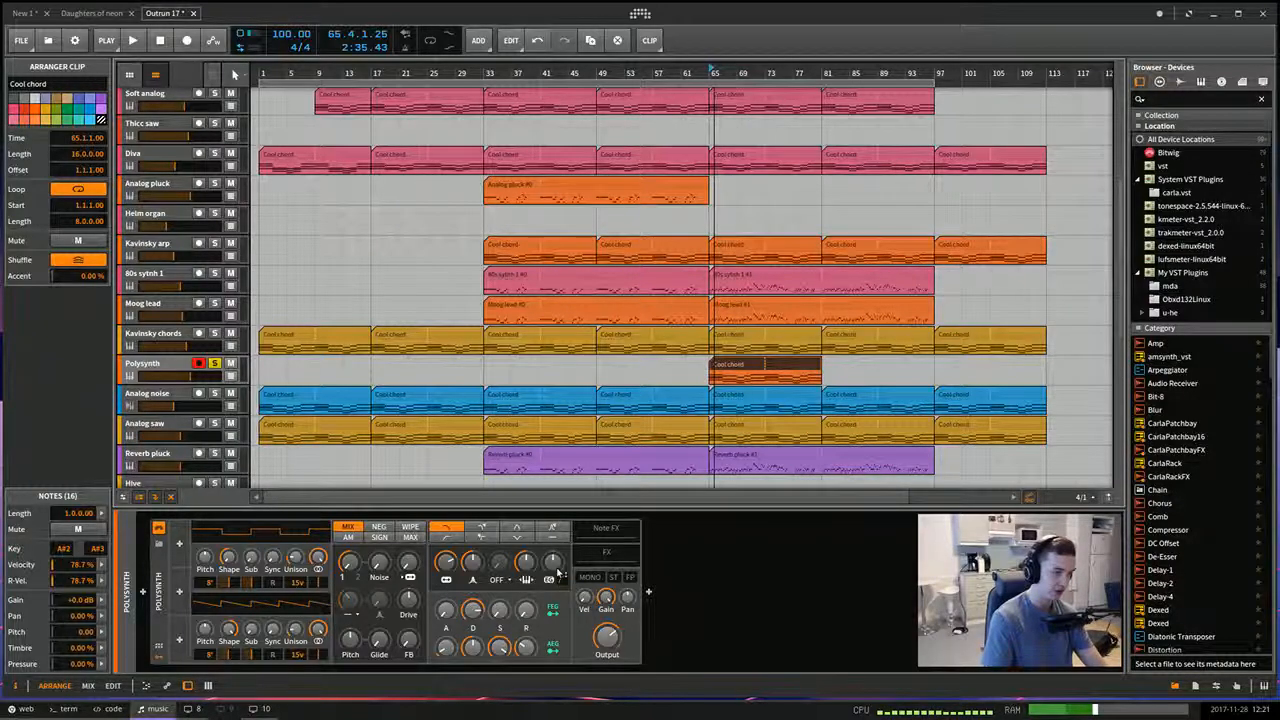
# Set the Polysynth's filter envelope curve to 1.000 and its depth to about +27 st, checking the sound in playback.
pyautogui.moveTo(560, 580)
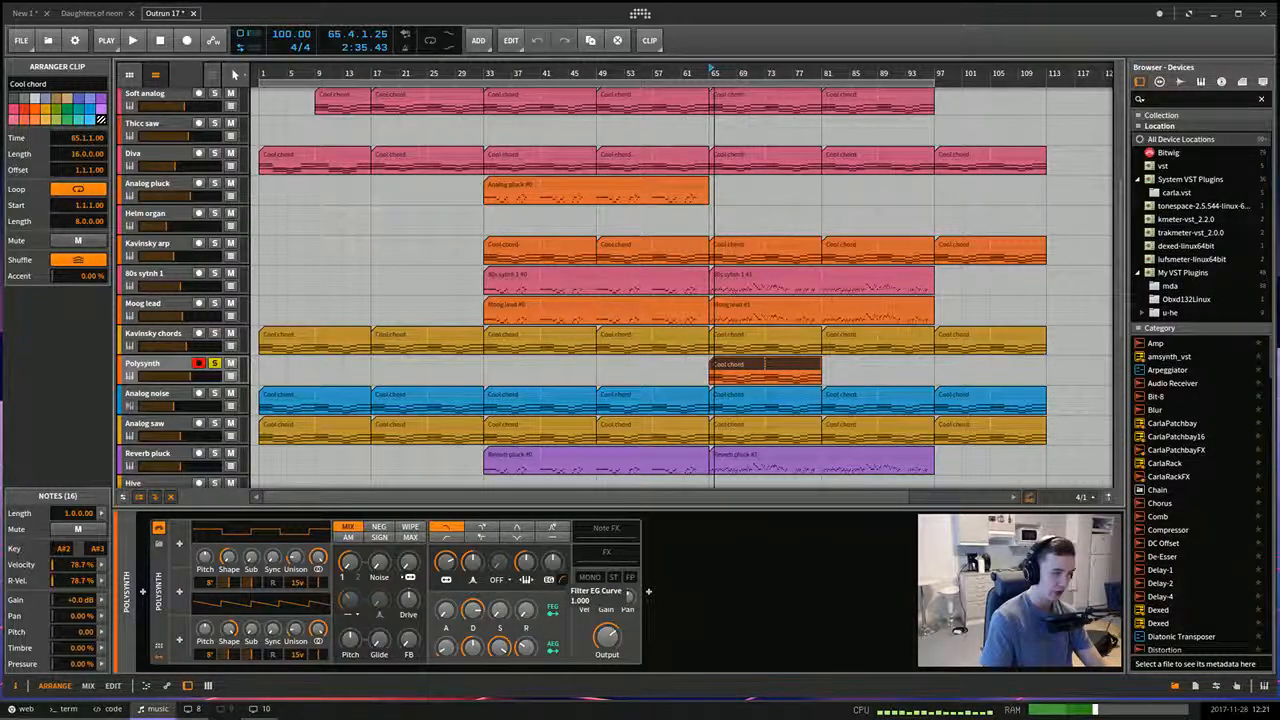
pyautogui.moveTo(555, 565); pyautogui.dragTo(555, 557)
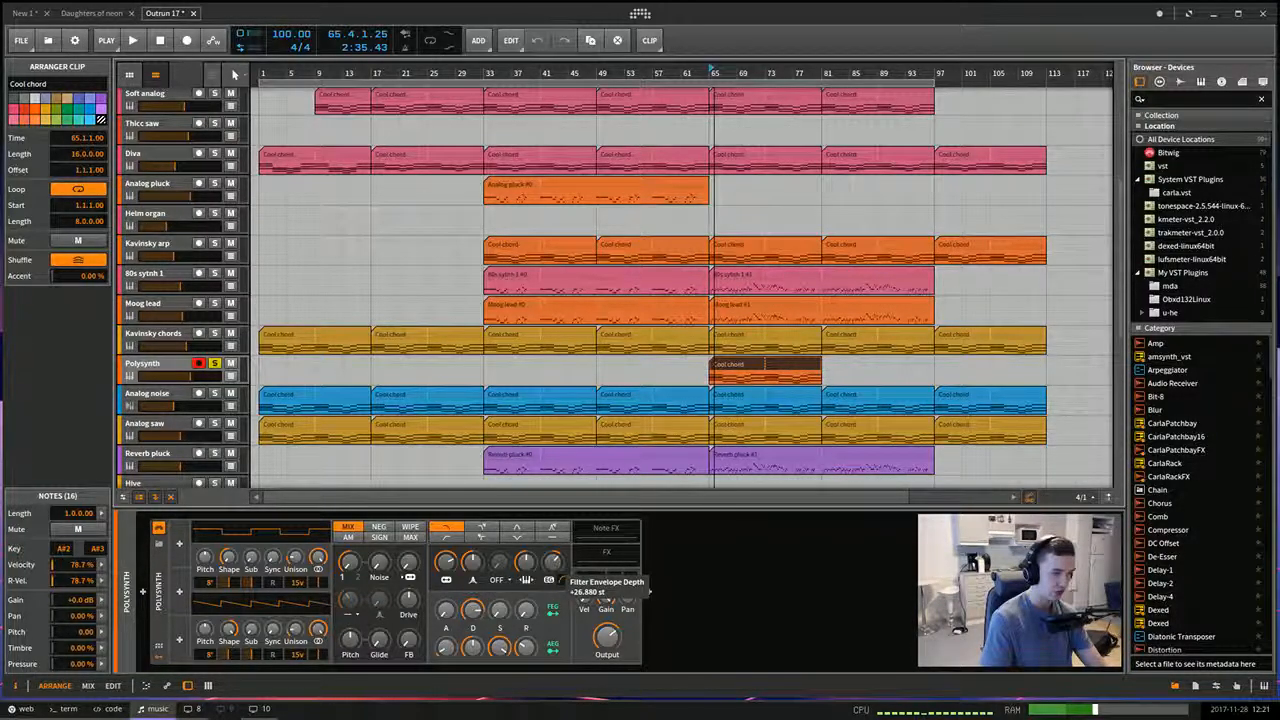
pyautogui.moveTo(555, 557); pyautogui.dragTo(555, 556)
pyautogui.press('space')
pyautogui.press('space')
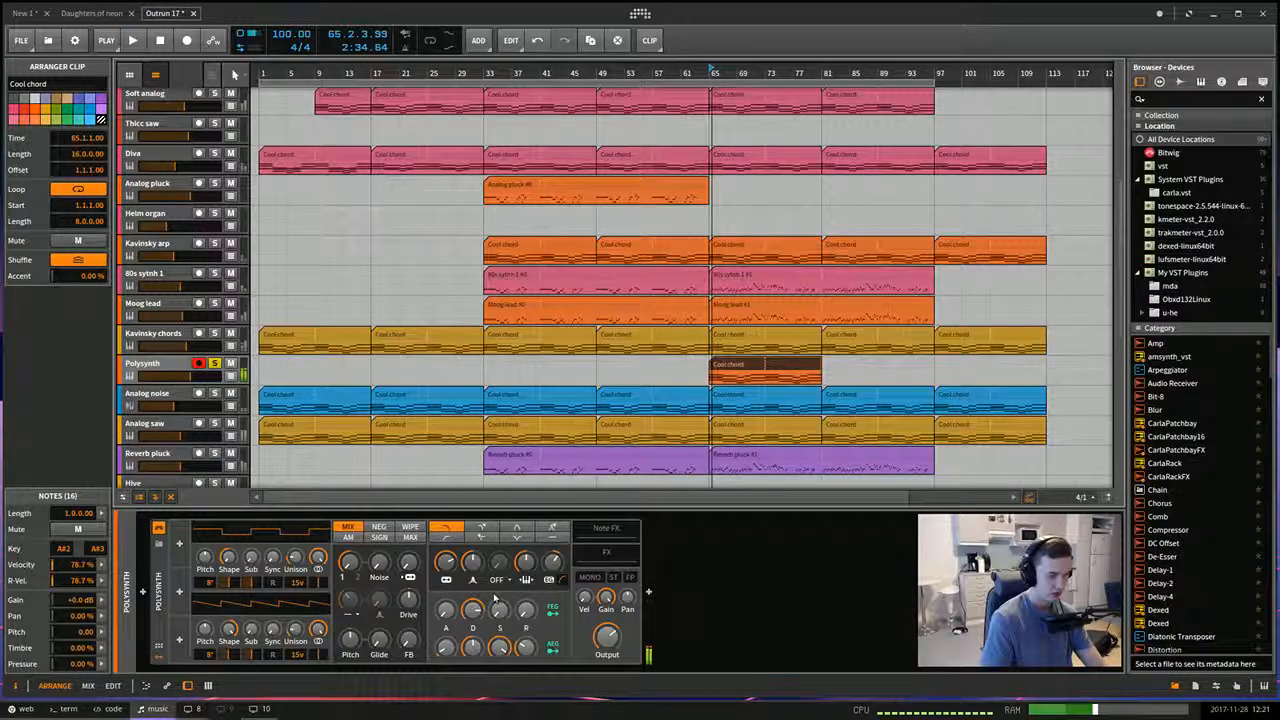
# Lengthen the filter envelope's attack slightly and set the filter frequency to about 960 Hz while auditioning the chords.
pyautogui.moveTo(446, 610); pyautogui.dragTo(446, 609)
pyautogui.press('space')
pyautogui.press('space')
pyautogui.moveTo(449, 563); pyautogui.dragTo(449, 563)
pyautogui.press('space')
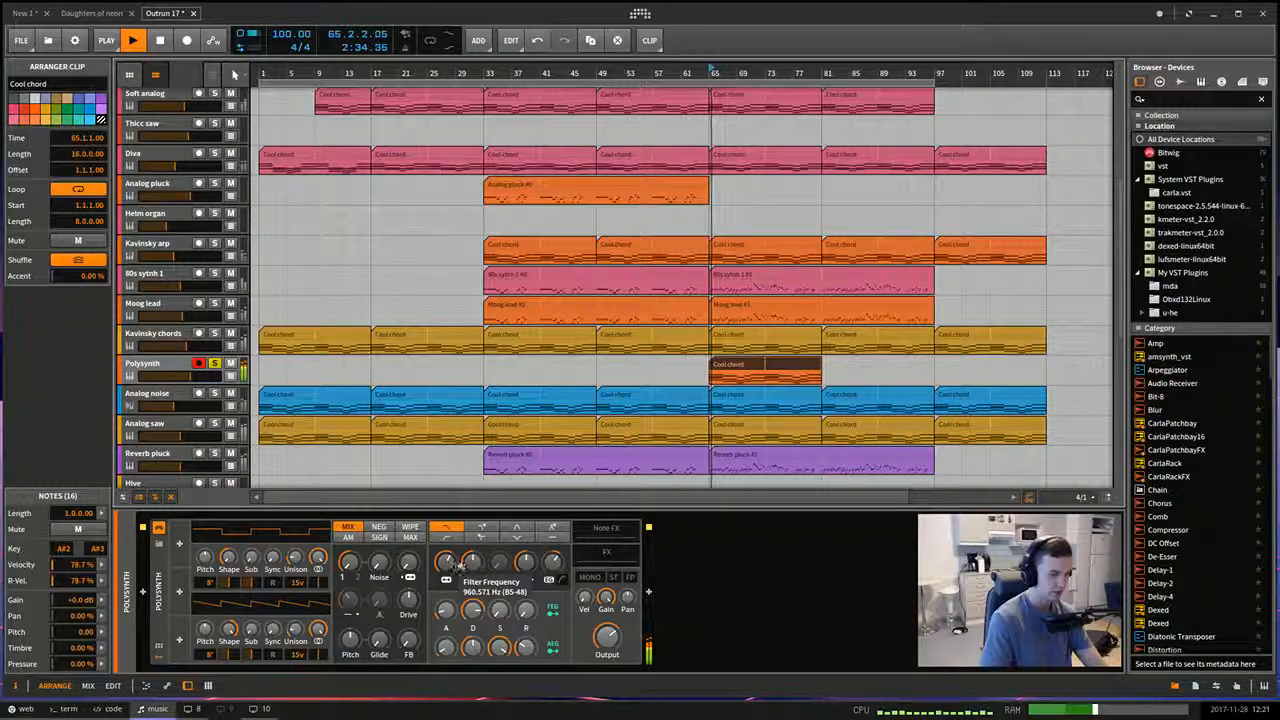
pyautogui.press('space')
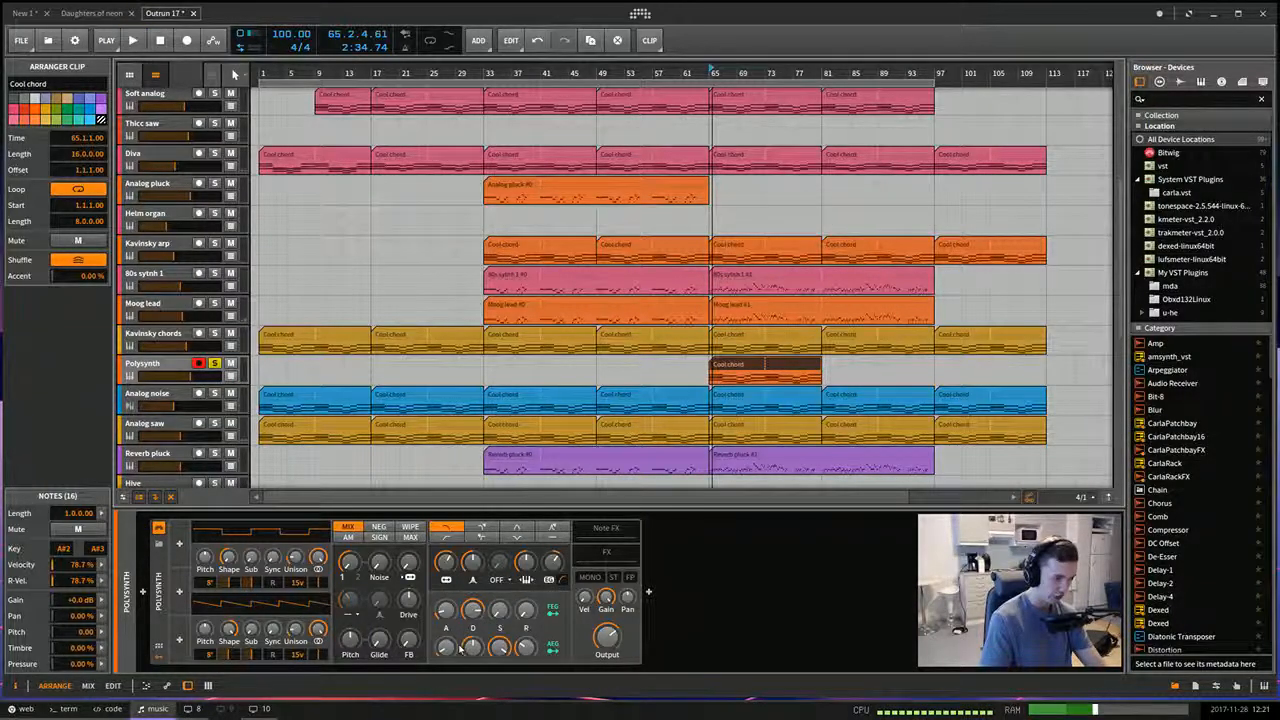
# Raise the Polysynth's drive and adjust the amplitude envelope's decay during playback.
pyautogui.moveTo(406, 602); pyautogui.dragTo(406, 596)
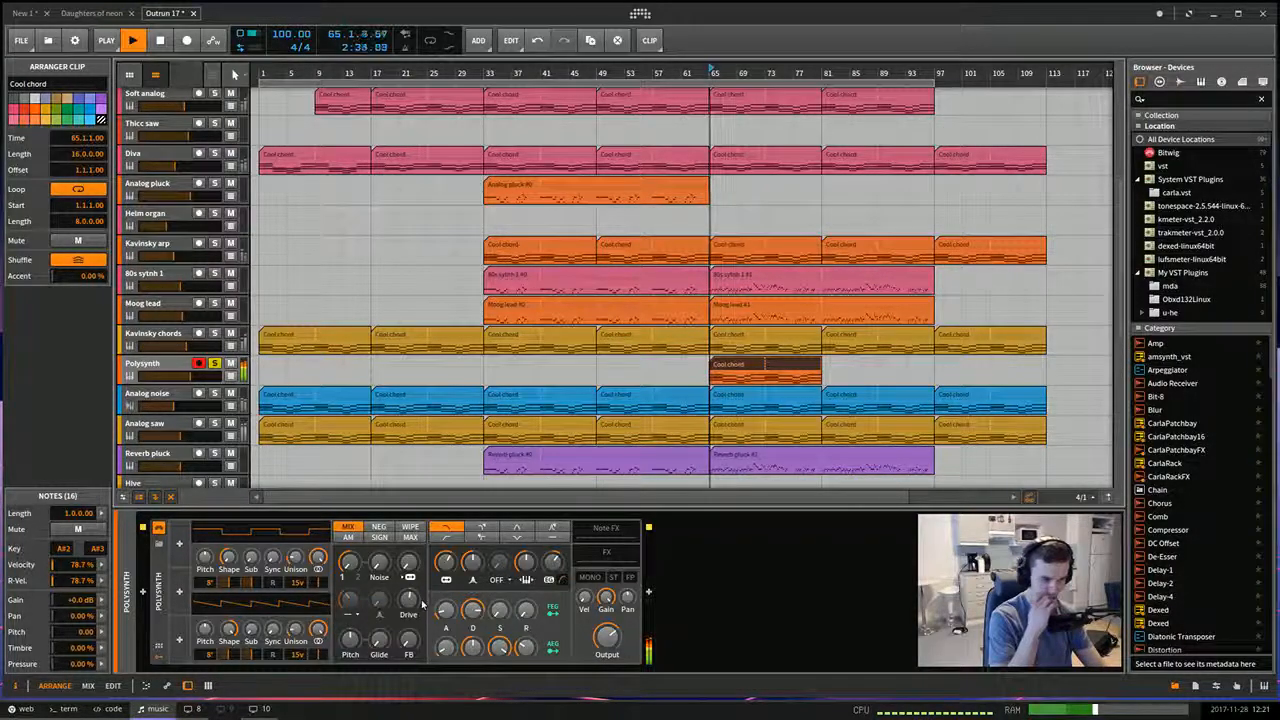
pyautogui.moveTo(474, 648); pyautogui.dragTo(474, 648)
# Compare the synth settings on the Kavinsky chords track with those on the Polysynth track.
pyautogui.click(153, 333)
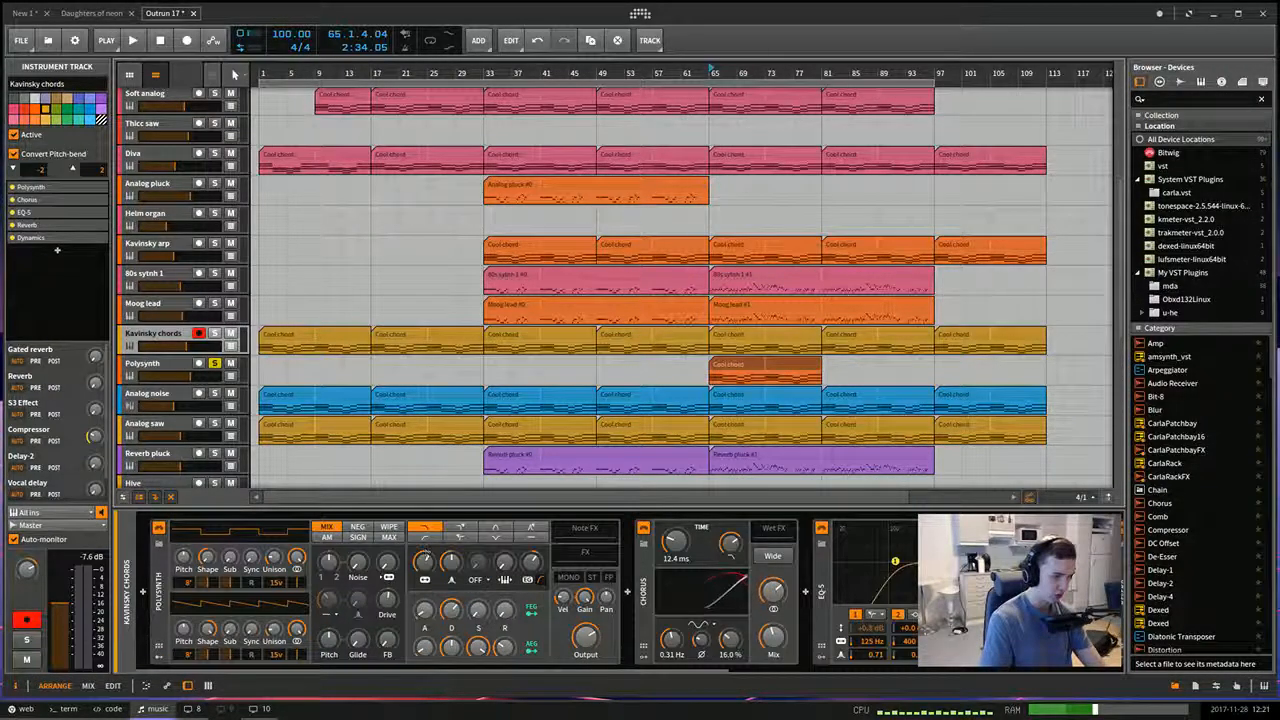
pyautogui.click(157, 367)
pyautogui.click(143, 345)
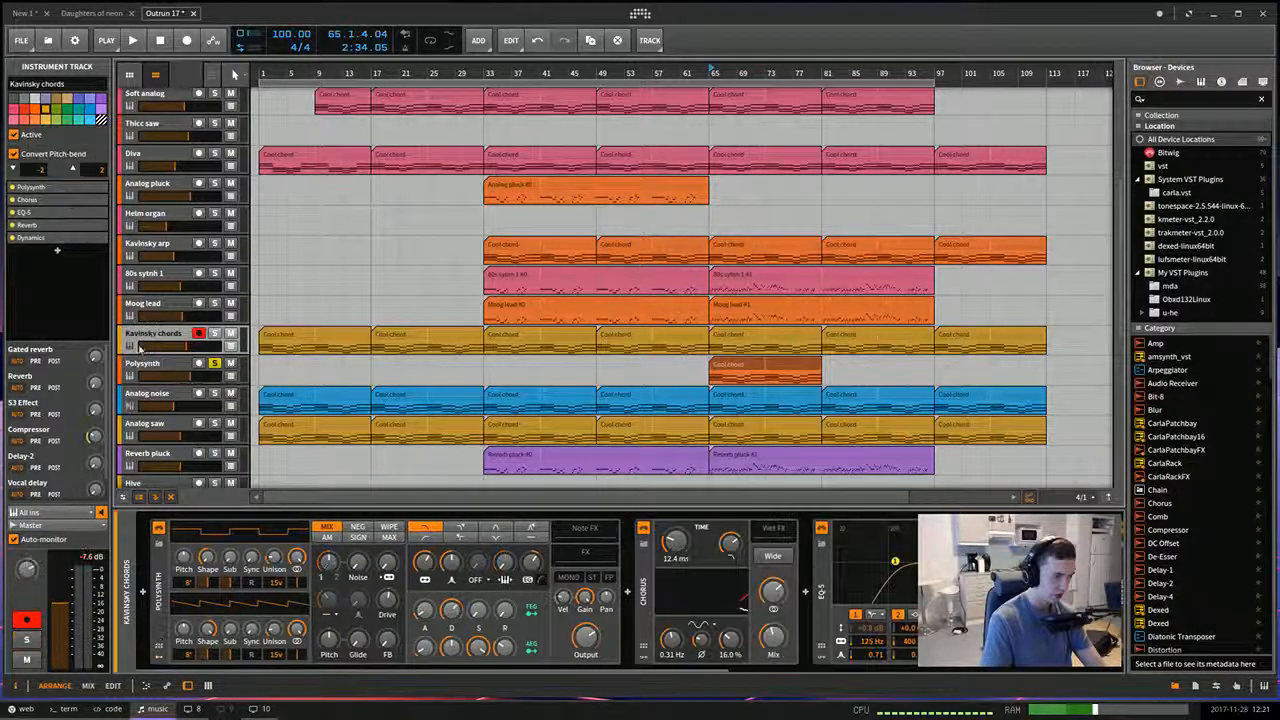
pyautogui.click(143, 366)
pyautogui.click(140, 347)
pyautogui.click(143, 366)
pyautogui.click(140, 347)
pyautogui.click(143, 366)
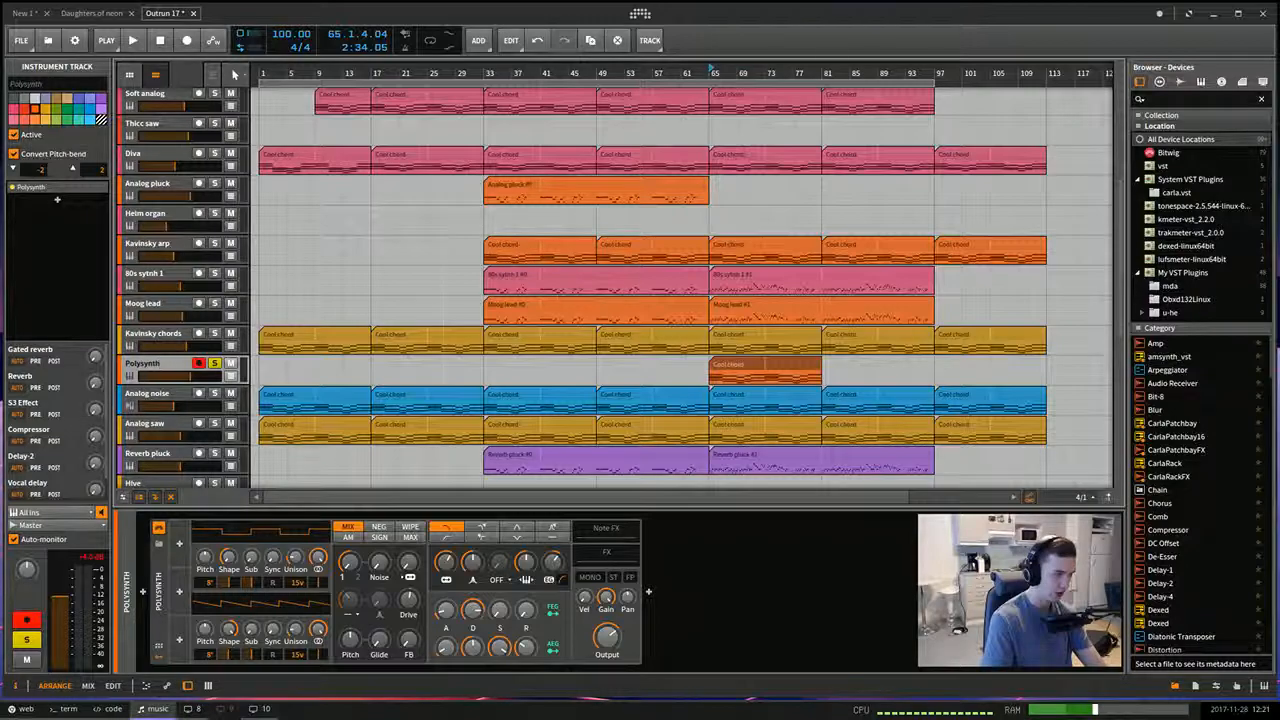
# Shorten the Polysynth's filter envelope decay and balance its two oscillators equally, using the Kavinsky chords patch as reference.
pyautogui.click(540, 558)
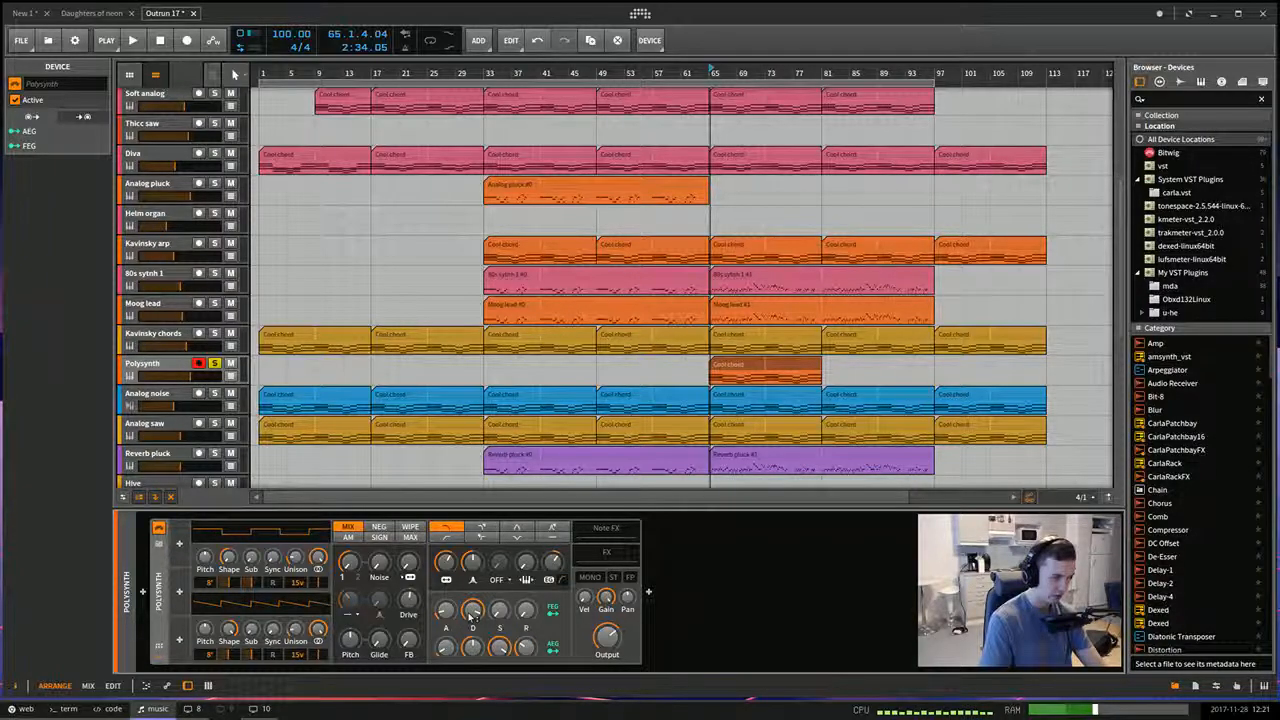
pyautogui.click(148, 340)
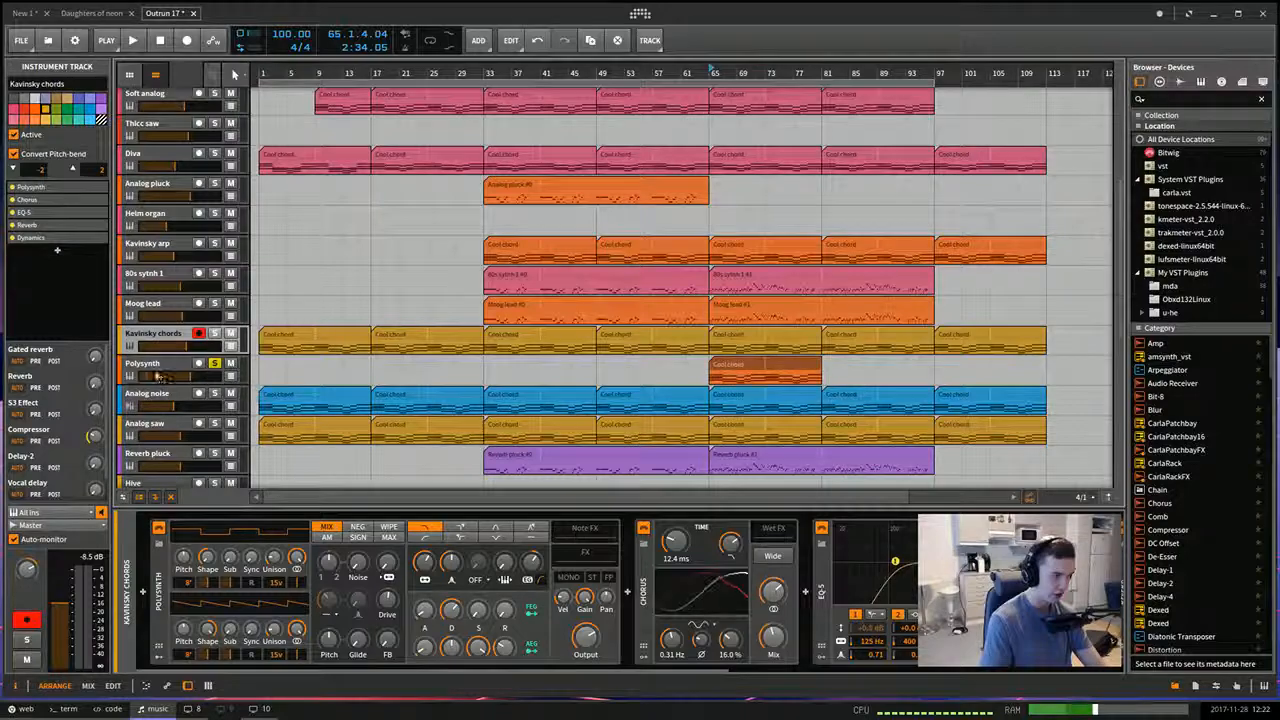
pyautogui.press('Down')
pyautogui.click(468, 598)
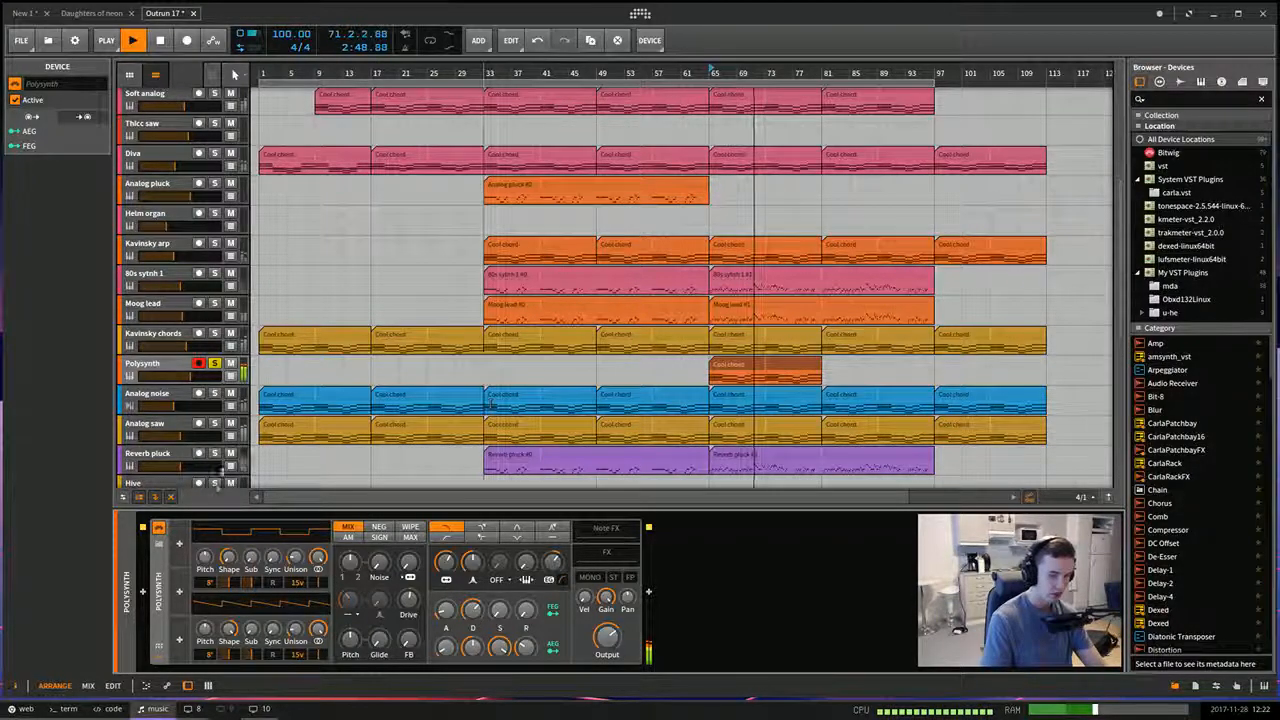
# Compare the Polysynth track with Kavinsky chords by soloing them in turn during playback.
pyautogui.click(157, 642)
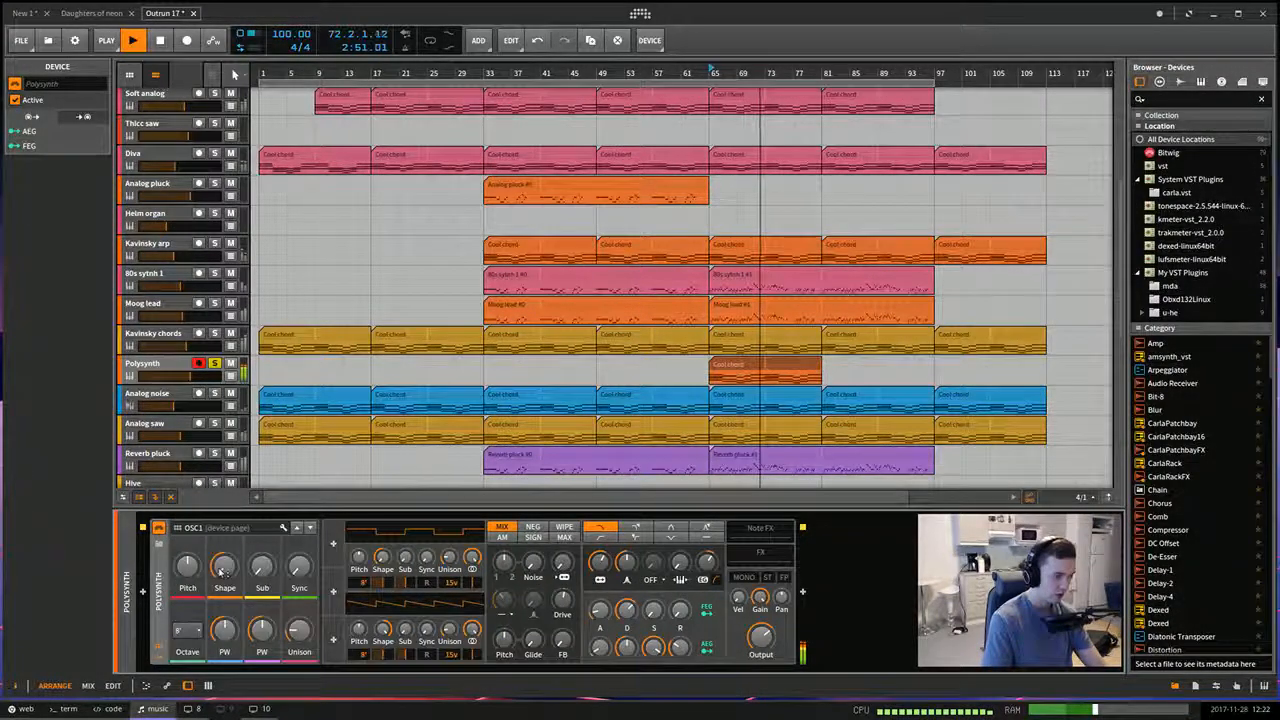
pyautogui.click(157, 640)
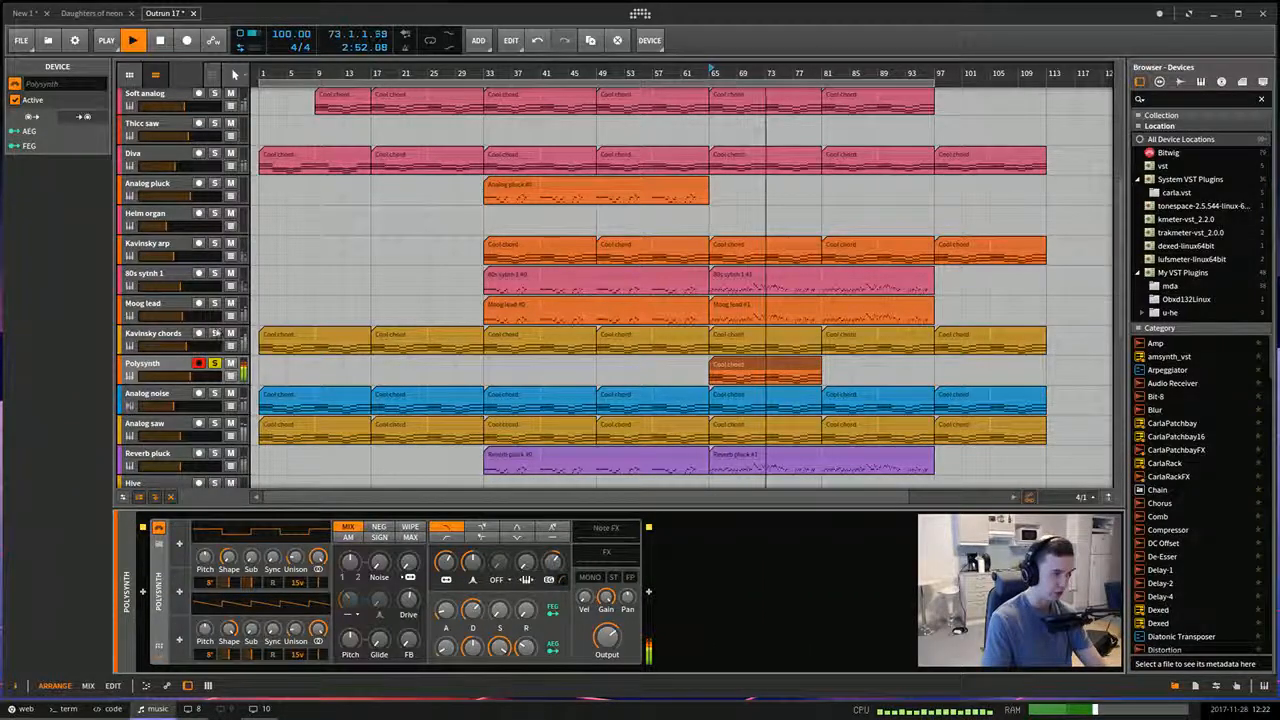
pyautogui.click(215, 366)
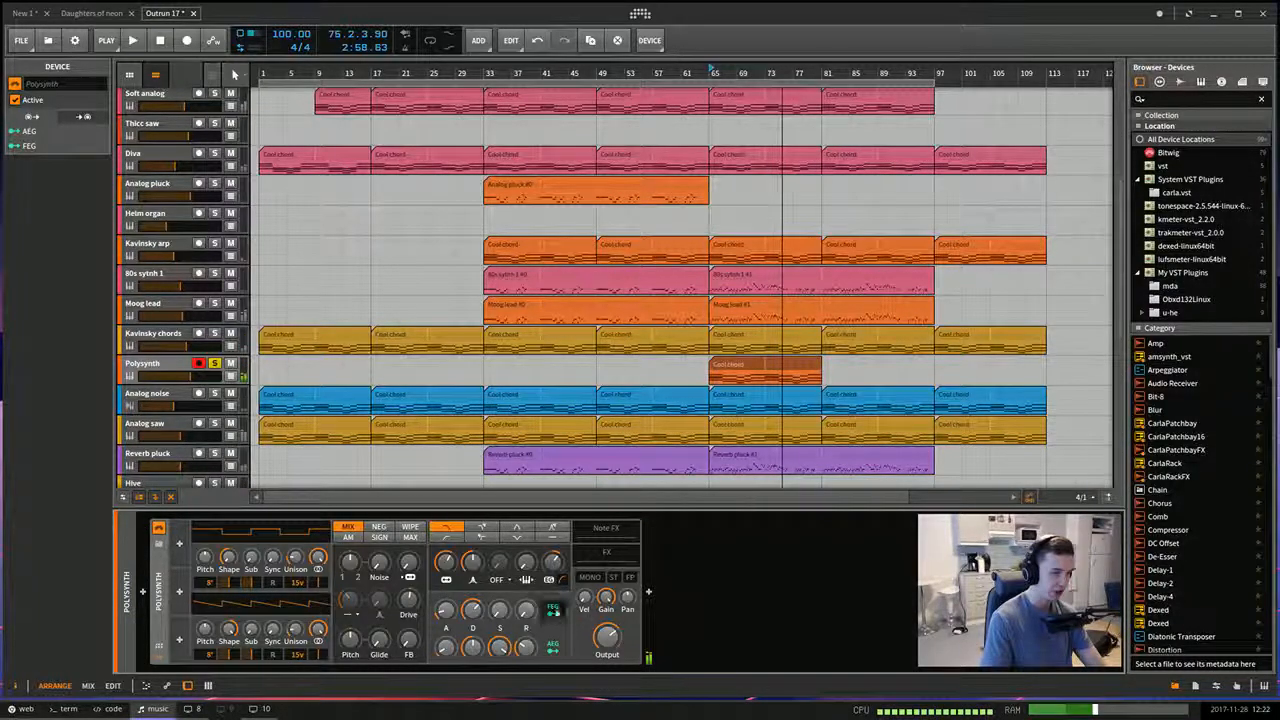
# Modulate the Polysynth's filter resonance with the filter envelope by an amount of 0.155 and audition the soloed track.
pyautogui.click(553, 610)
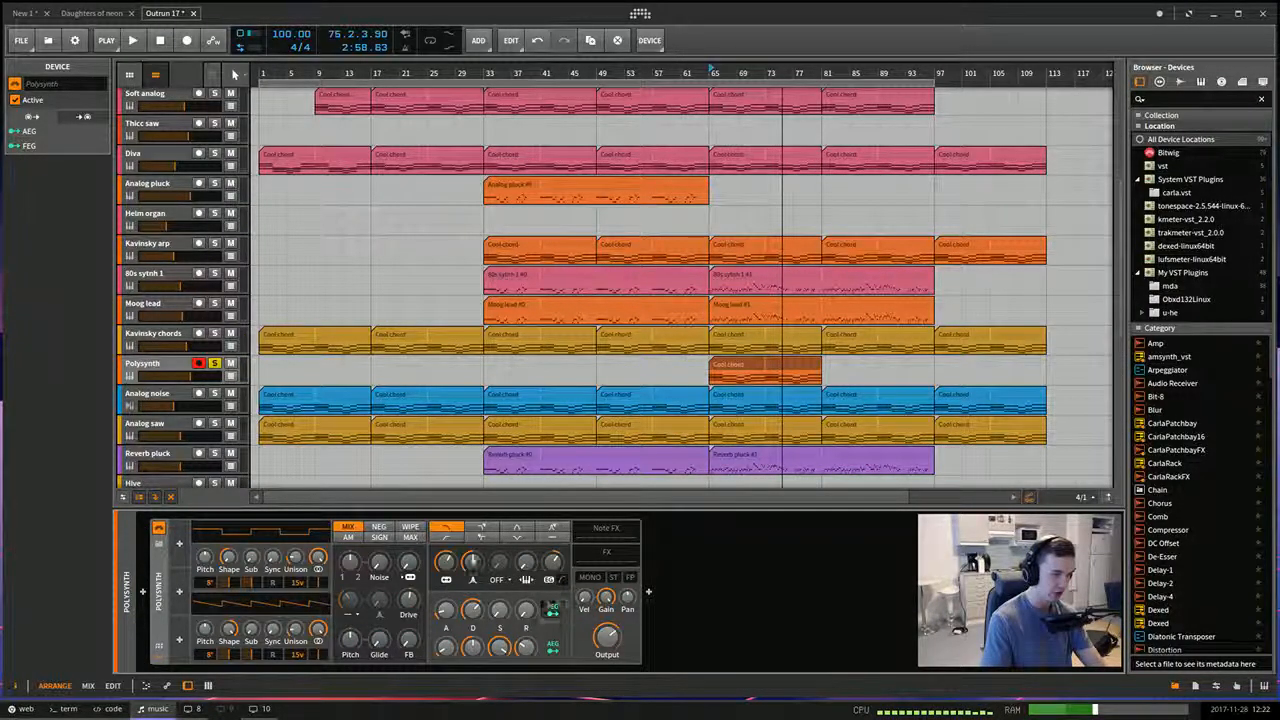
pyautogui.moveTo(474, 568); pyautogui.dragTo(474, 548)
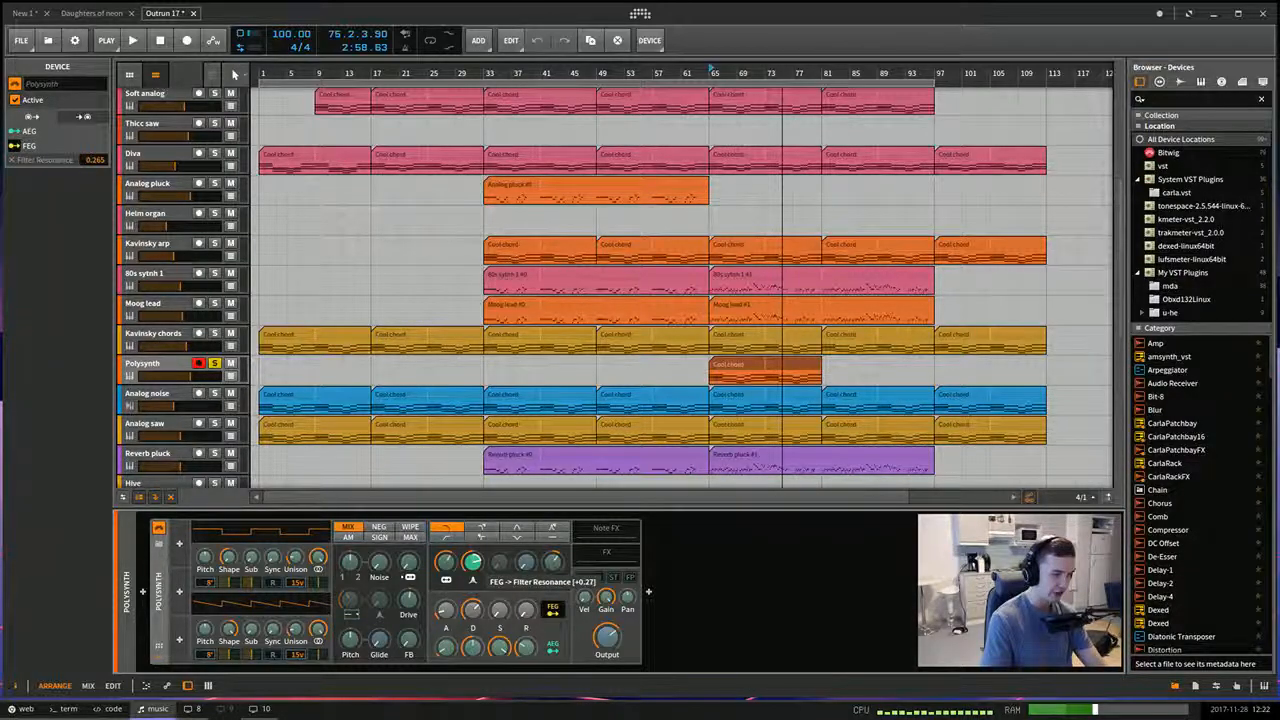
pyautogui.click(553, 608)
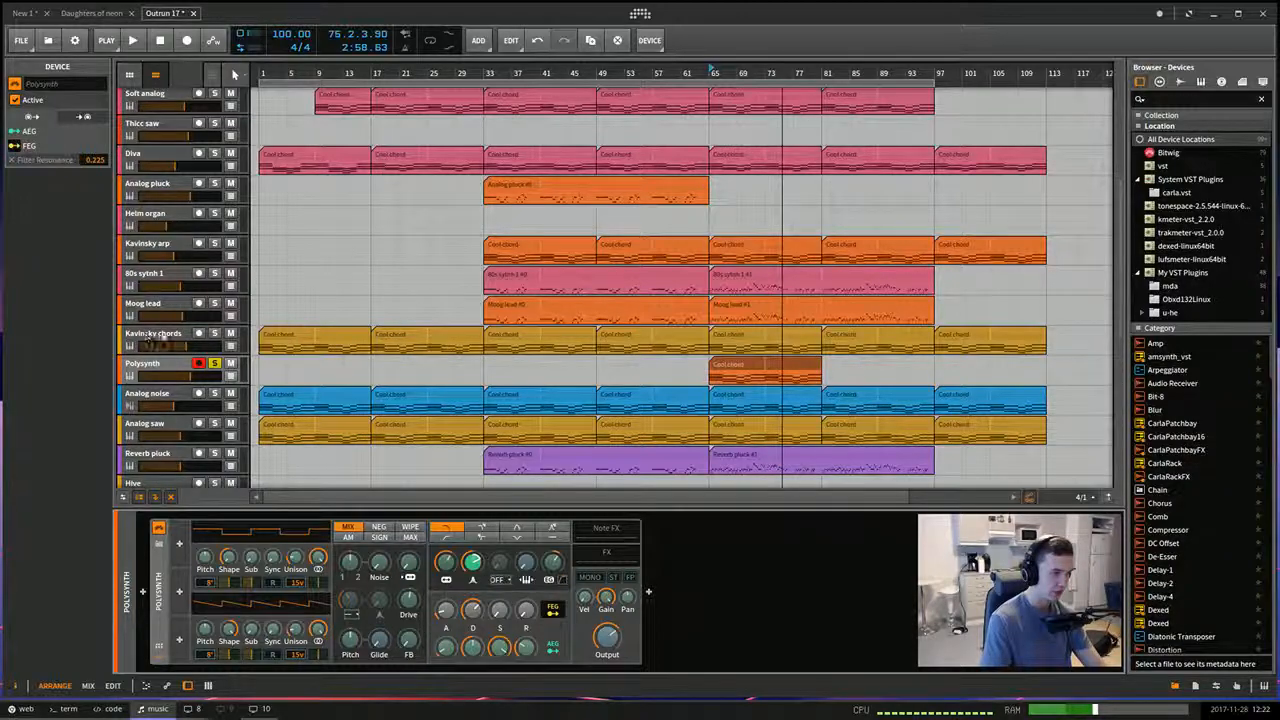
pyautogui.click(214, 363)
pyautogui.press('space')
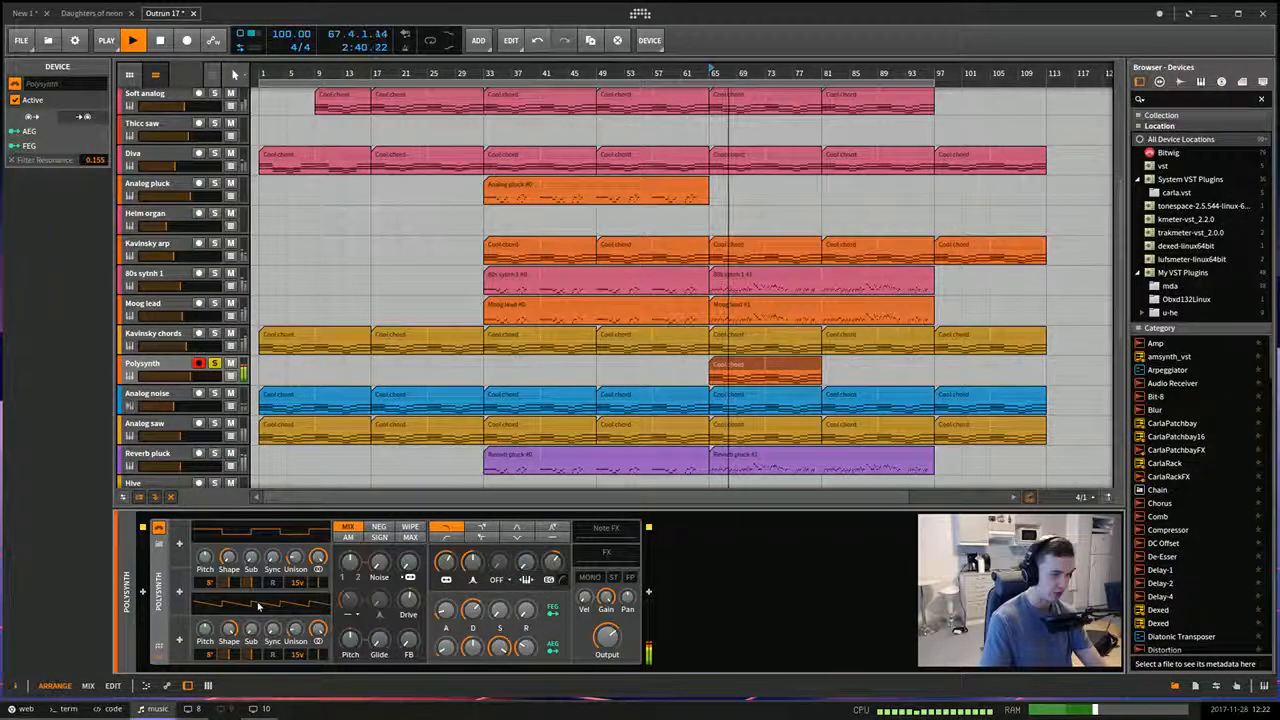
# Detune the Polysynth's overall pitch slightly and audition the chords.
pyautogui.click(157, 646)
pyautogui.click(157, 646)
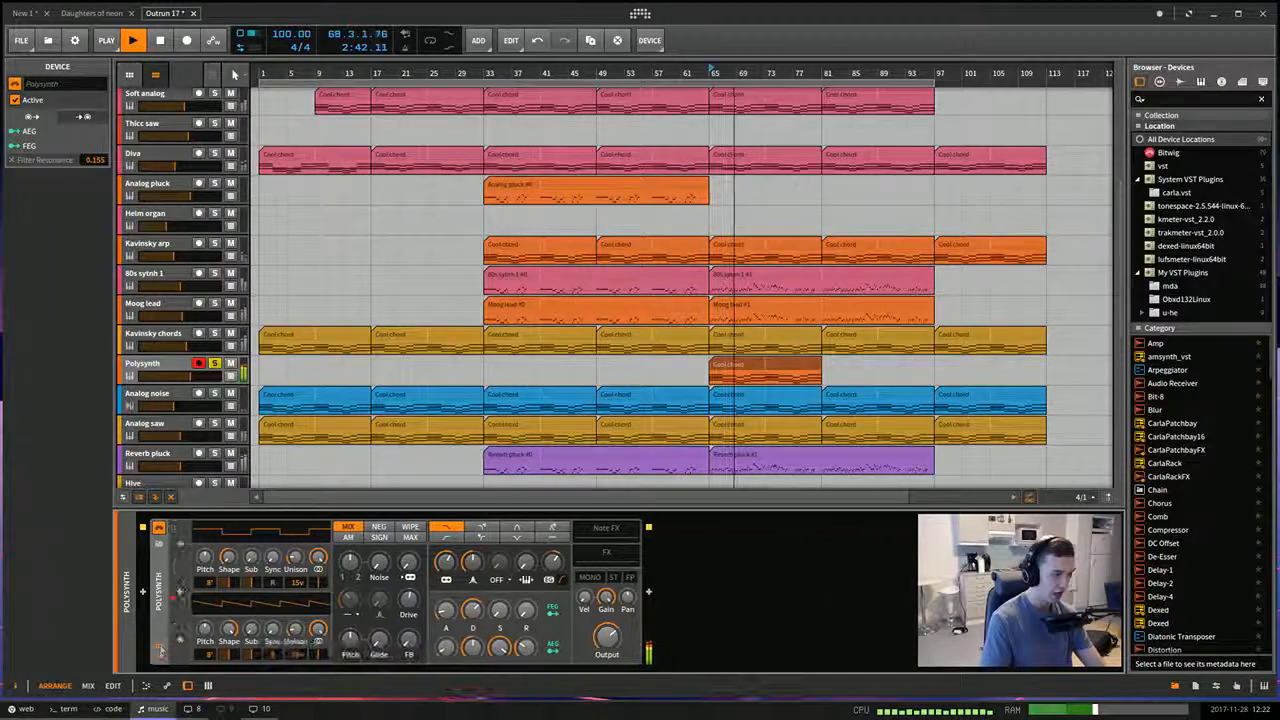
pyautogui.press('space')
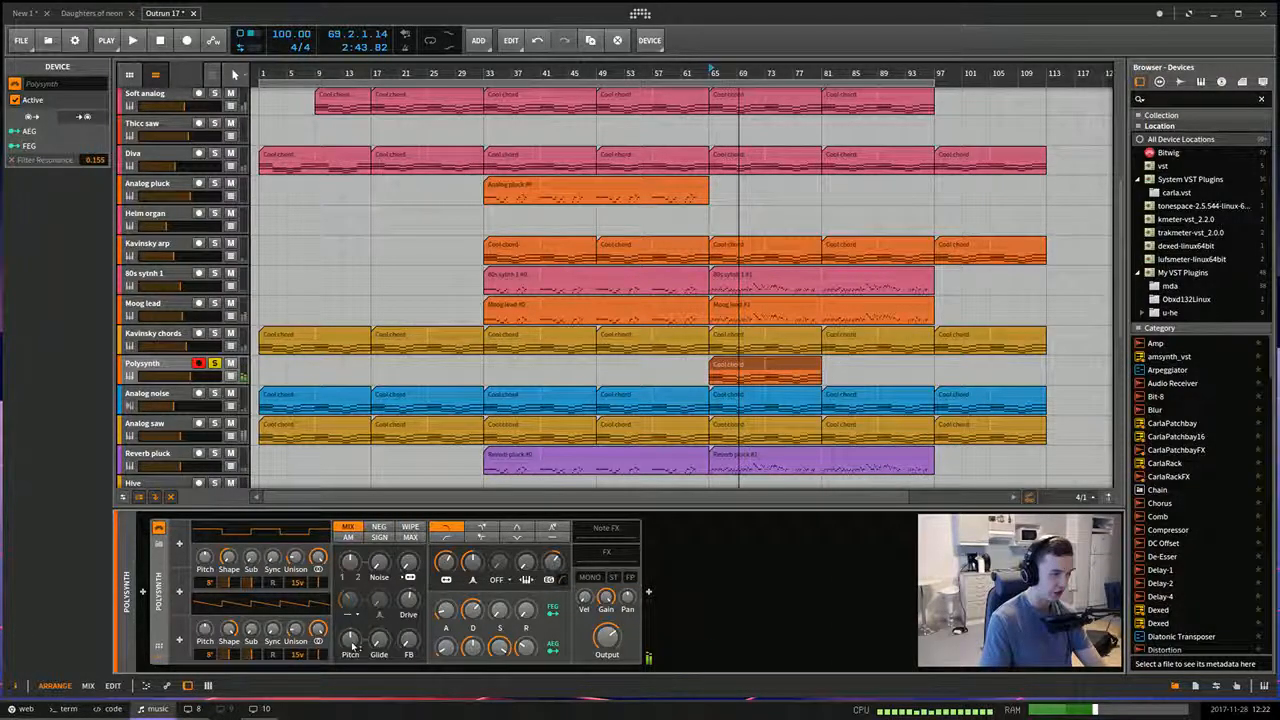
pyautogui.moveTo(354, 642); pyautogui.dragTo(371, 679)
pyautogui.press('space')
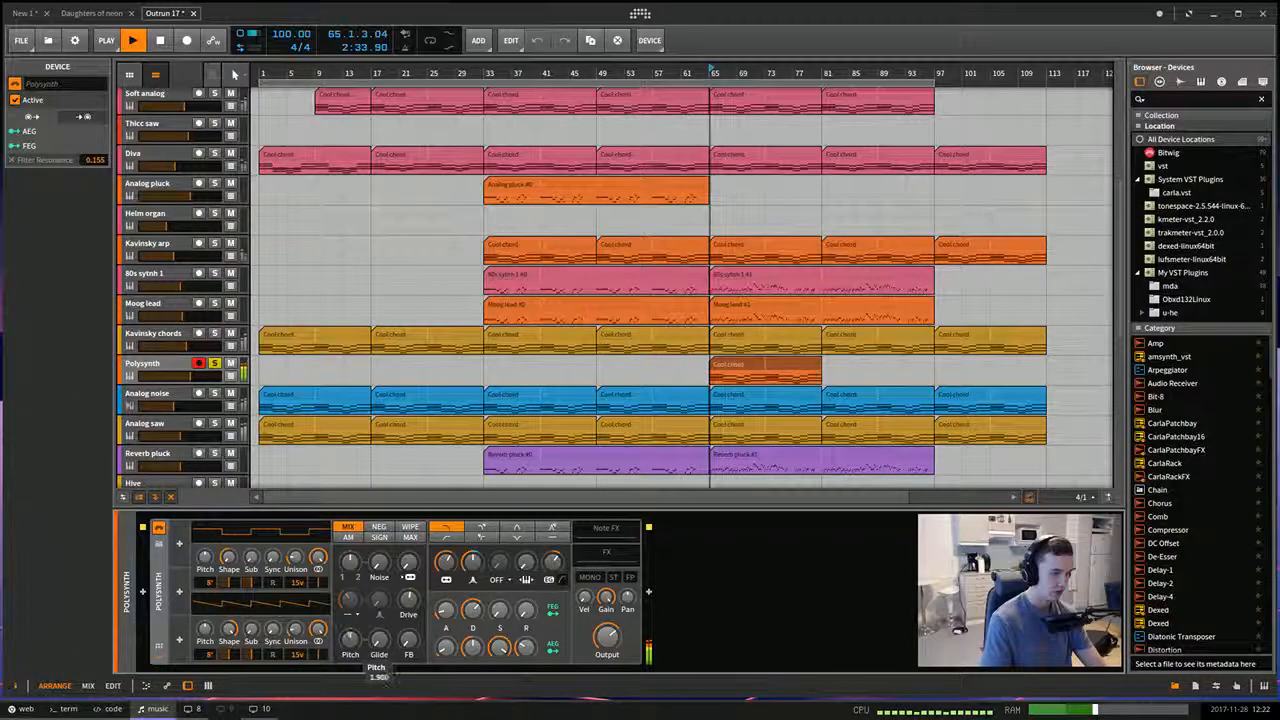
pyautogui.press('space')
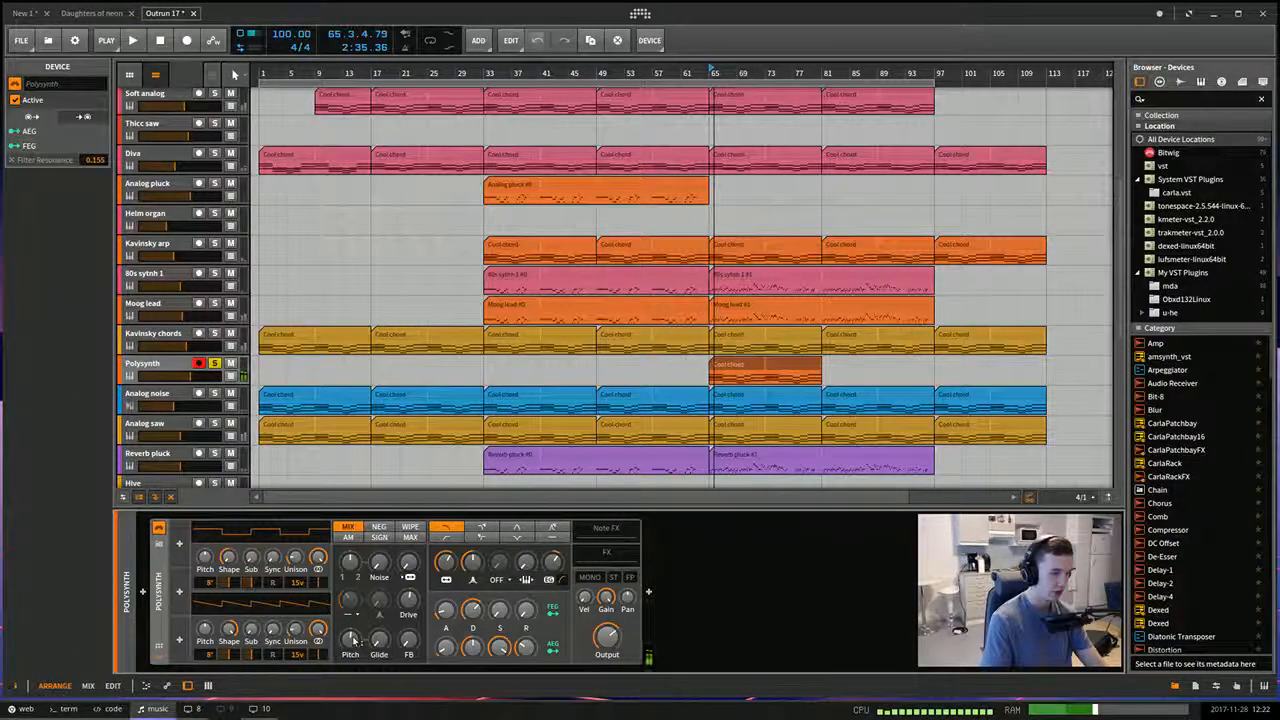
# Add a Classic LFO modulator to the Polysynth and map it to the overall pitch by an amount of -0.100.
pyautogui.click(181, 543)
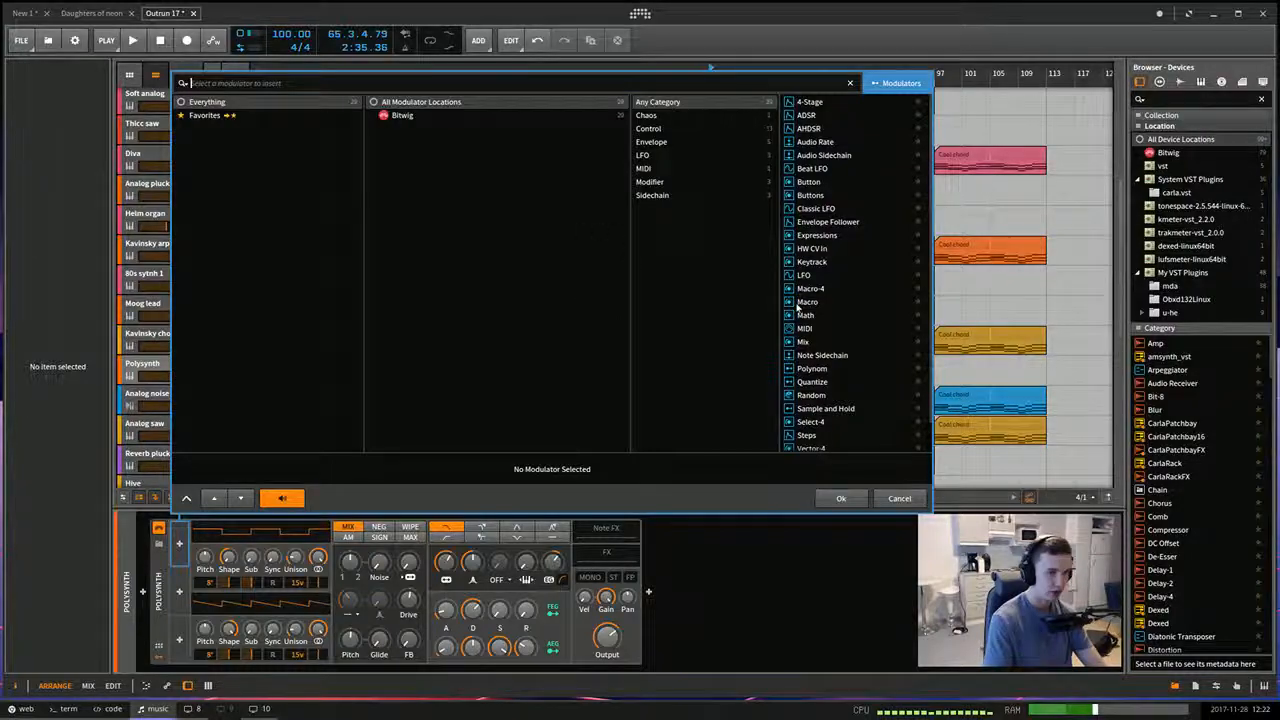
pyautogui.click(840, 208)
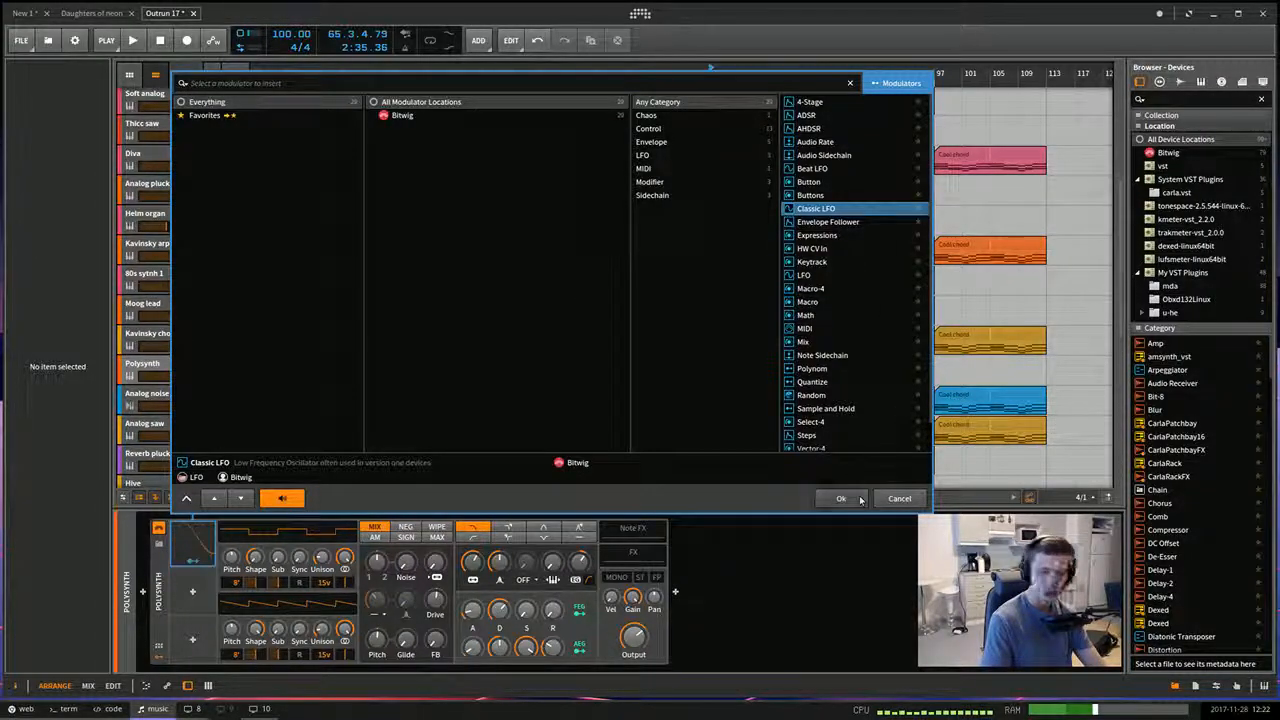
pyautogui.click(840, 498)
pyautogui.click(195, 562)
pyautogui.moveTo(377, 640); pyautogui.dragTo(377, 640)
pyautogui.click(195, 562)
# Open the Classic LFO's settings and lower its rate to 0.88 Hz while auditioning the chords.
pyautogui.press('space')
pyautogui.click(211, 544)
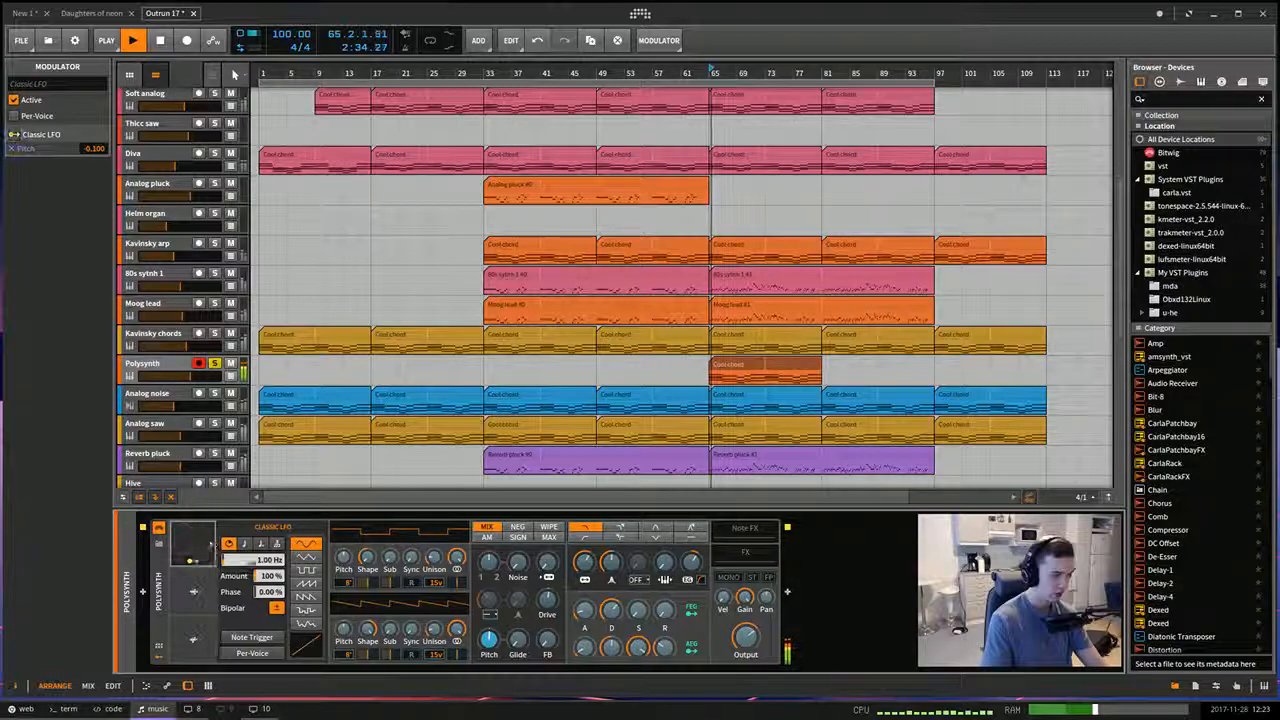
pyautogui.moveTo(269, 560); pyautogui.dragTo(270, 559)
pyautogui.press('space')
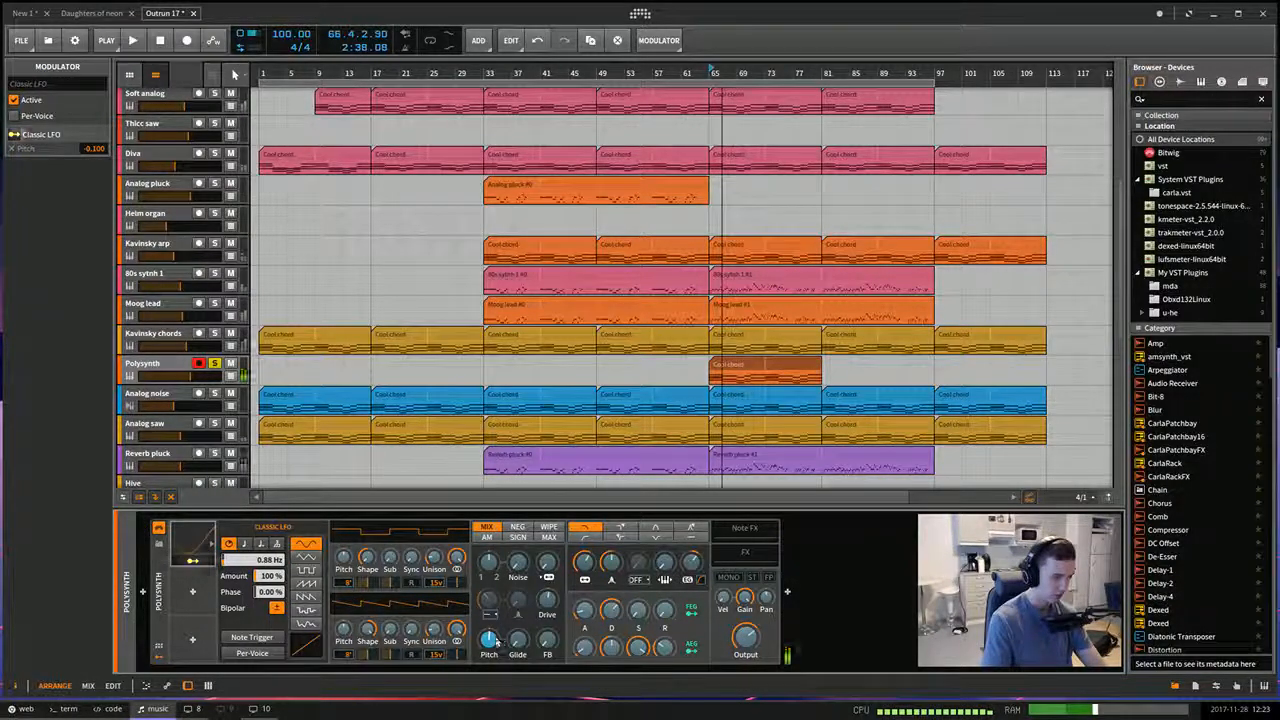
# Clear the LFO's pitch modulation, reassign it at -0.100 and audition the chords again.
pyautogui.doubleClick(494, 643)
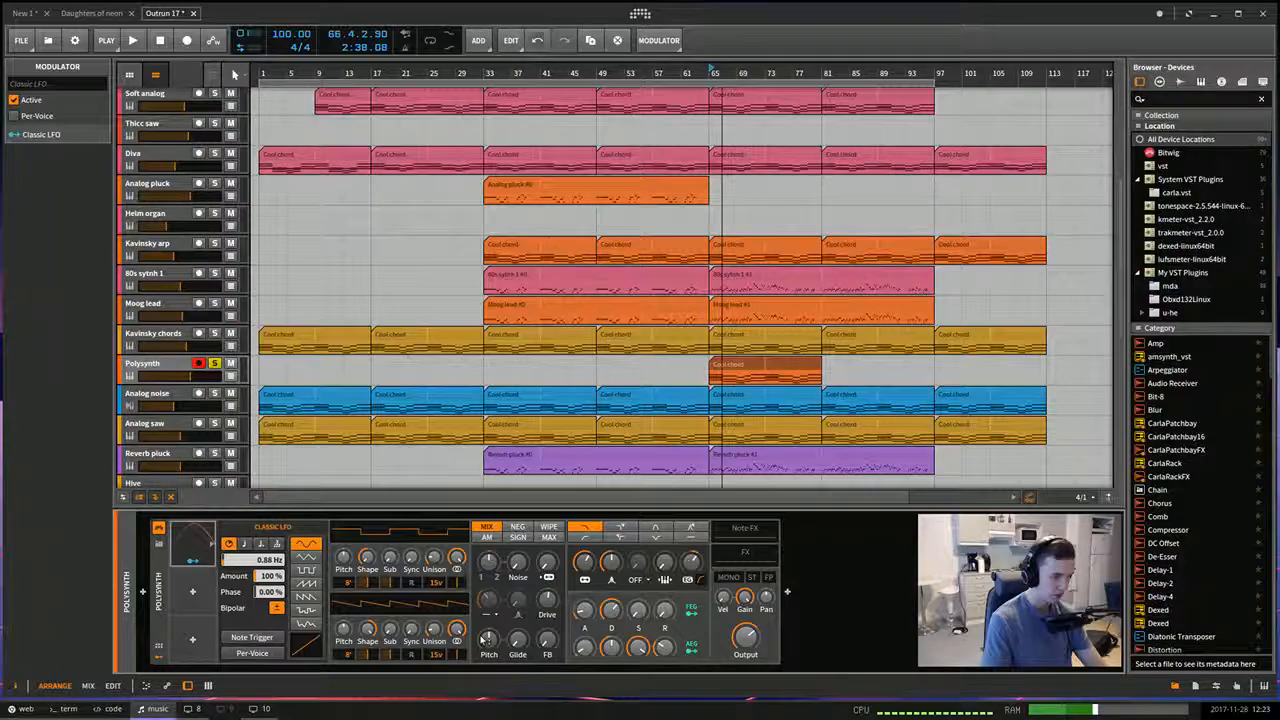
pyautogui.moveTo(491, 643)
pyautogui.mouseDown()
pyautogui.moveTo(491, 672)
pyautogui.moveTo(491, 648)
pyautogui.mouseUp()
pyautogui.press('space')
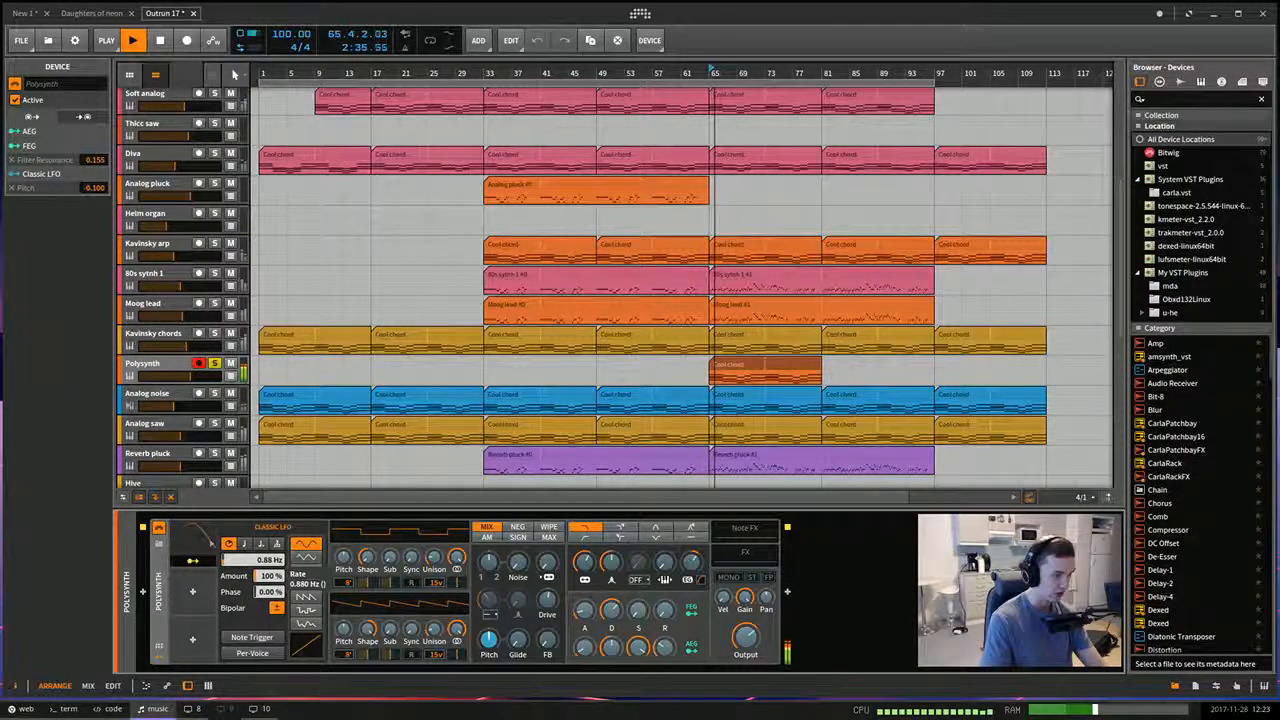
# Set the Classic LFO's rate to 0.90 Hz, listen to the result and hide the Polysynth's modulators.
pyautogui.doubleClick(268, 560)
pyautogui.click(266, 561)
pyautogui.press('BackSpace')
pyautogui.press('BackSpace')
pyautogui.press('BackSpace')
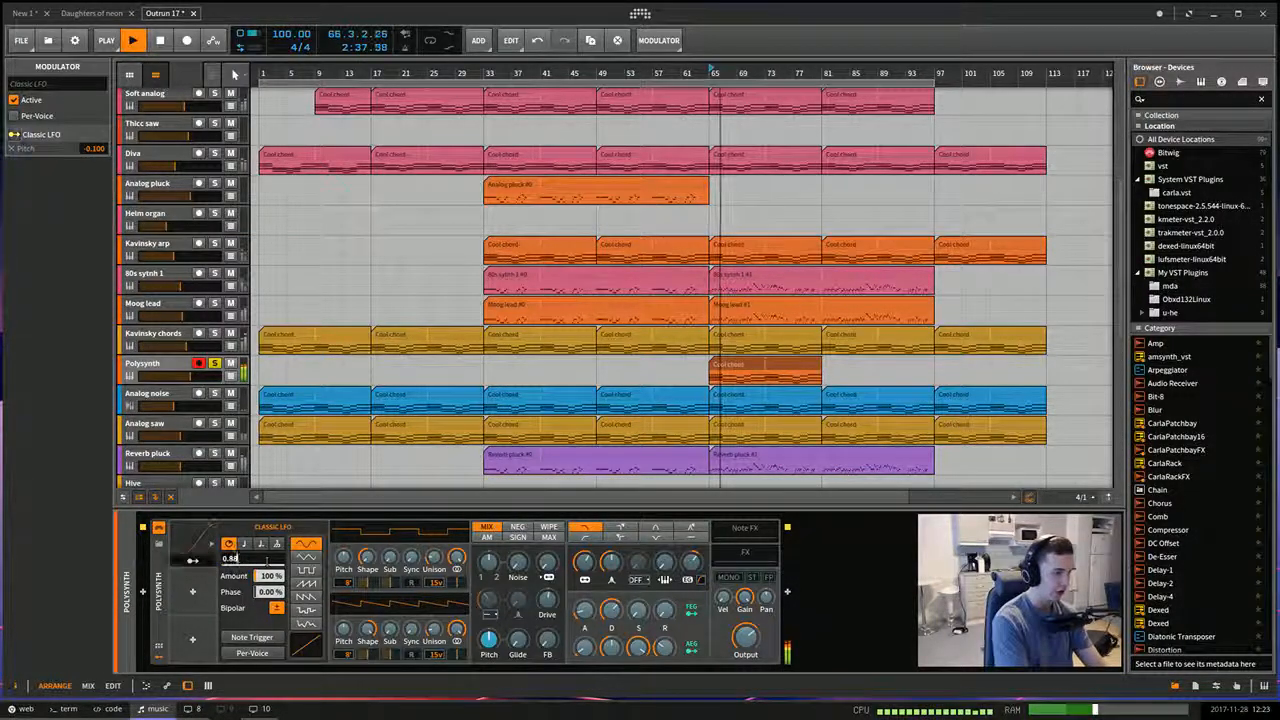
pyautogui.write('90')
pyautogui.press('Return')
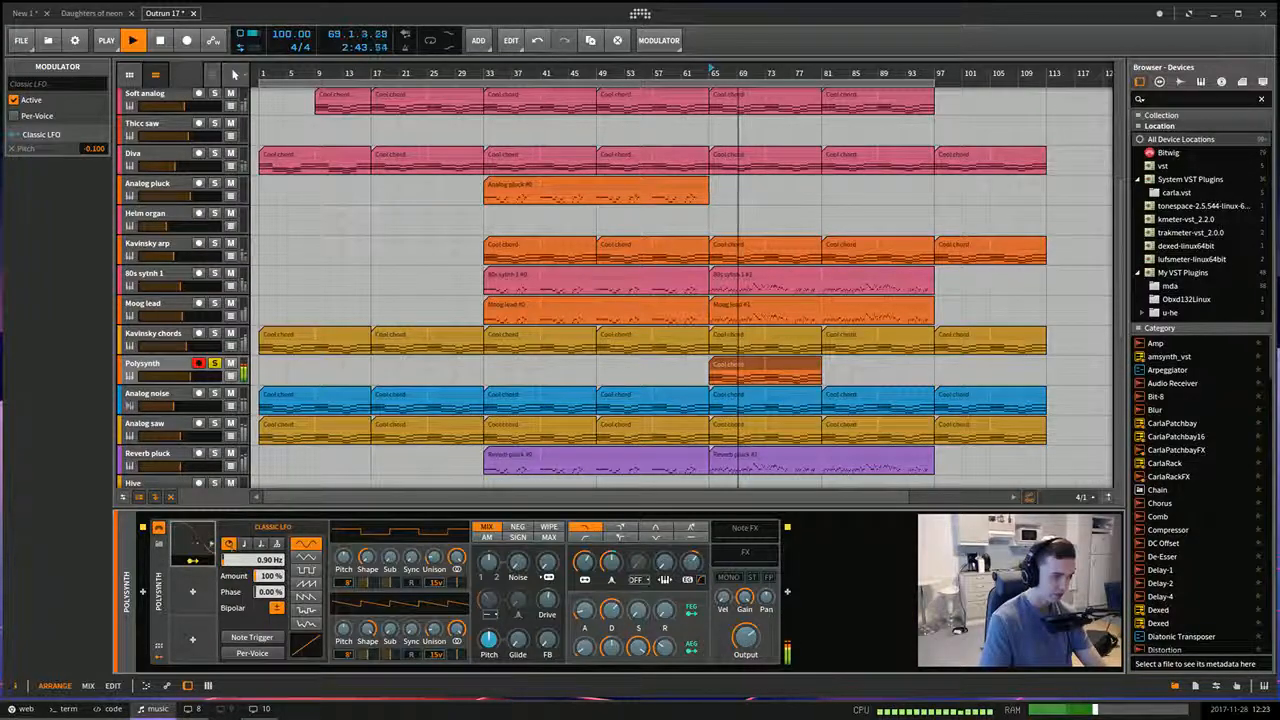
pyautogui.click(214, 363)
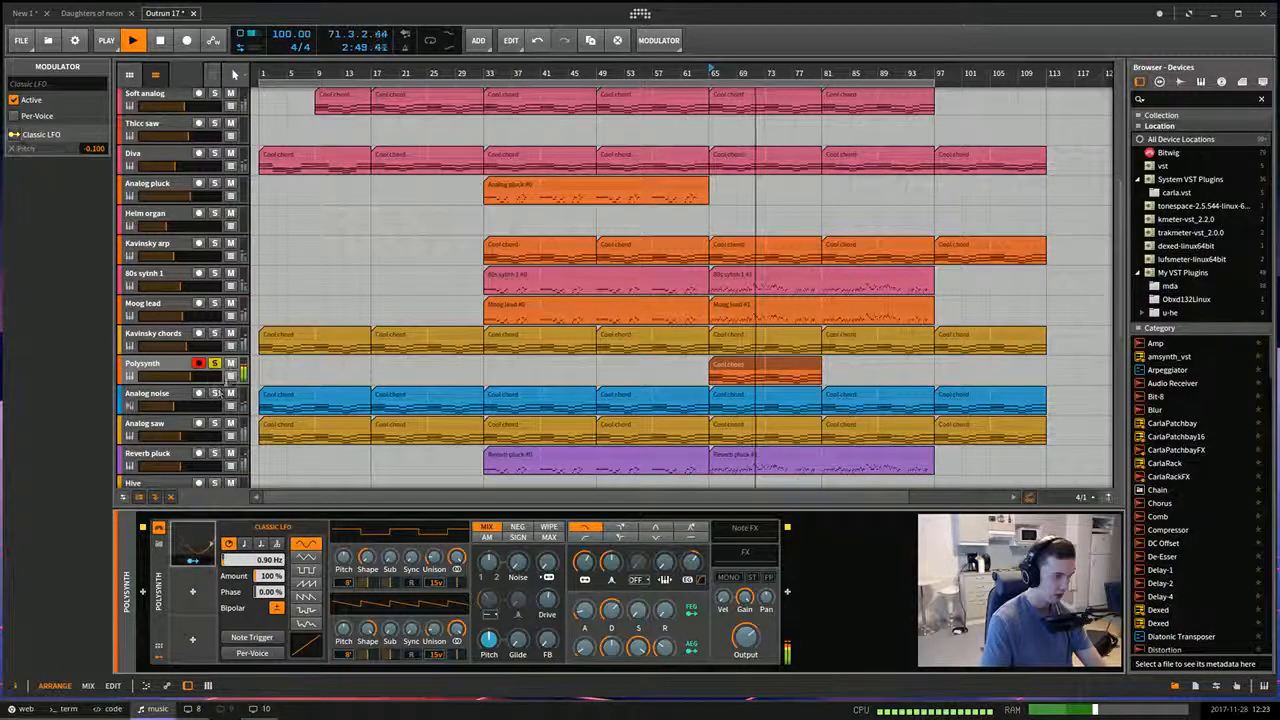
pyautogui.click(158, 648)
pyautogui.press('space')
# Add a Chorus after the Polysynth and set its delay time to 12.4 ms during playback.
pyautogui.click(1161, 99)
pyautogui.write('eq')
pyautogui.press('BackSpace')
pyautogui.press('BackSpace')
pyautogui.write('cho')
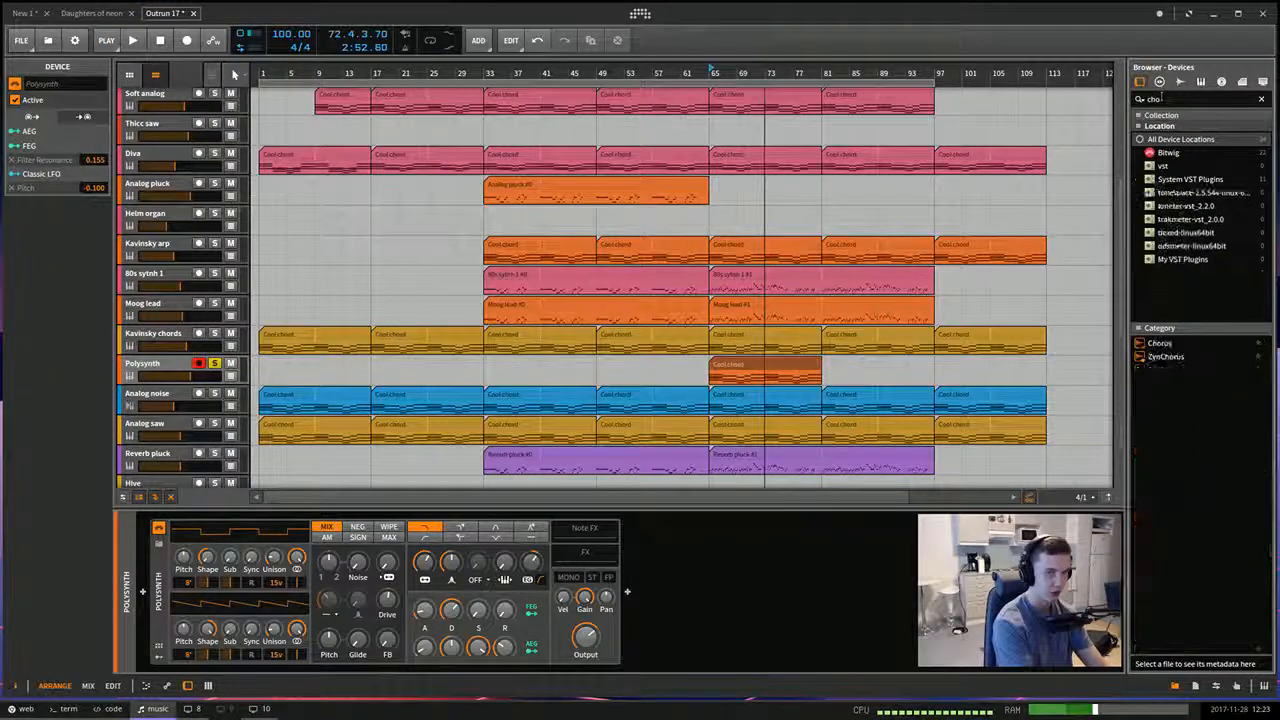
pyautogui.doubleClick(1160, 343)
pyautogui.press('space')
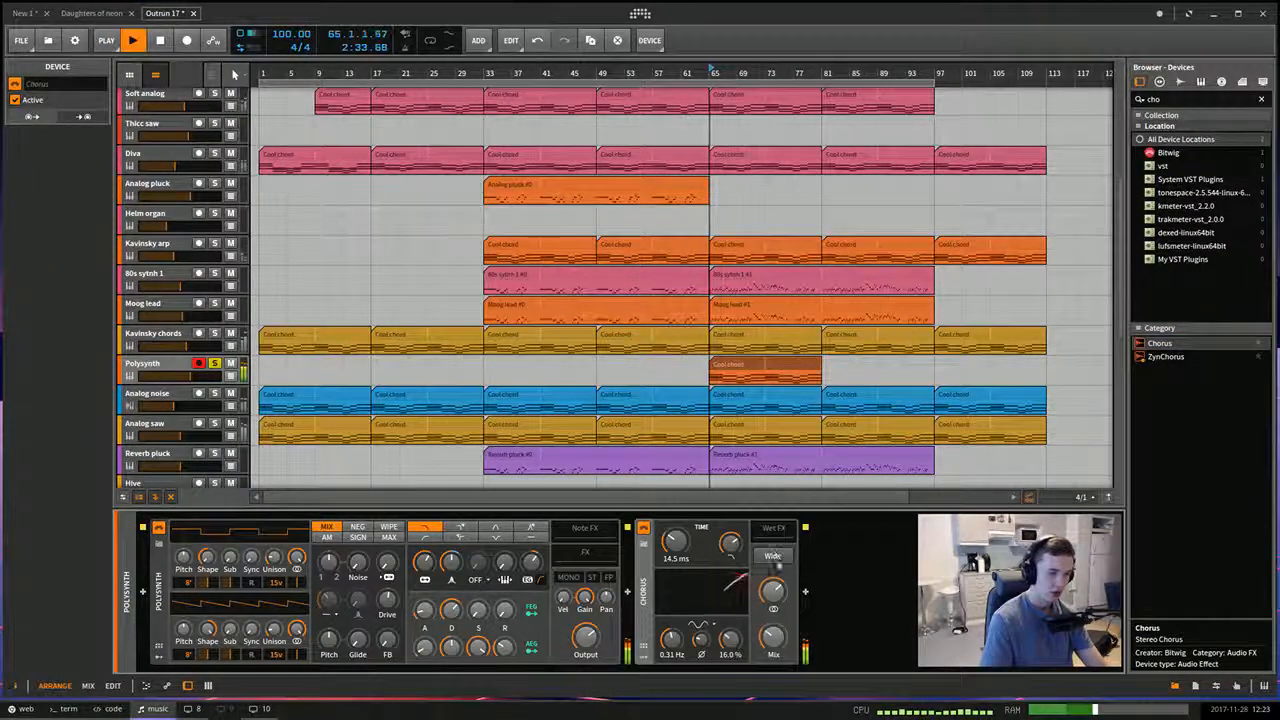
pyautogui.moveTo(675, 541); pyautogui.dragTo(675, 549)
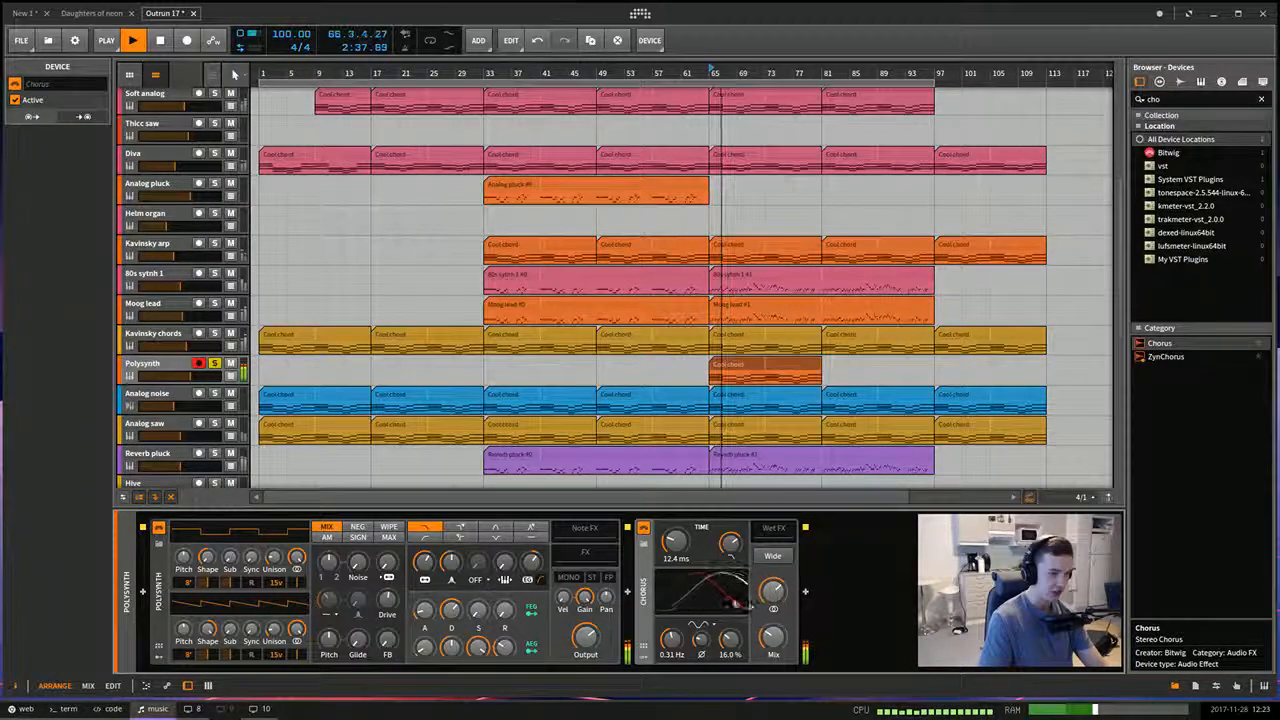
# Append a Reverb after the Chorus and adjust its late mix to 44.5 %.
pyautogui.moveTo(1168, 100); pyautogui.dragTo(1076, 88)
pyautogui.press('BackSpace')
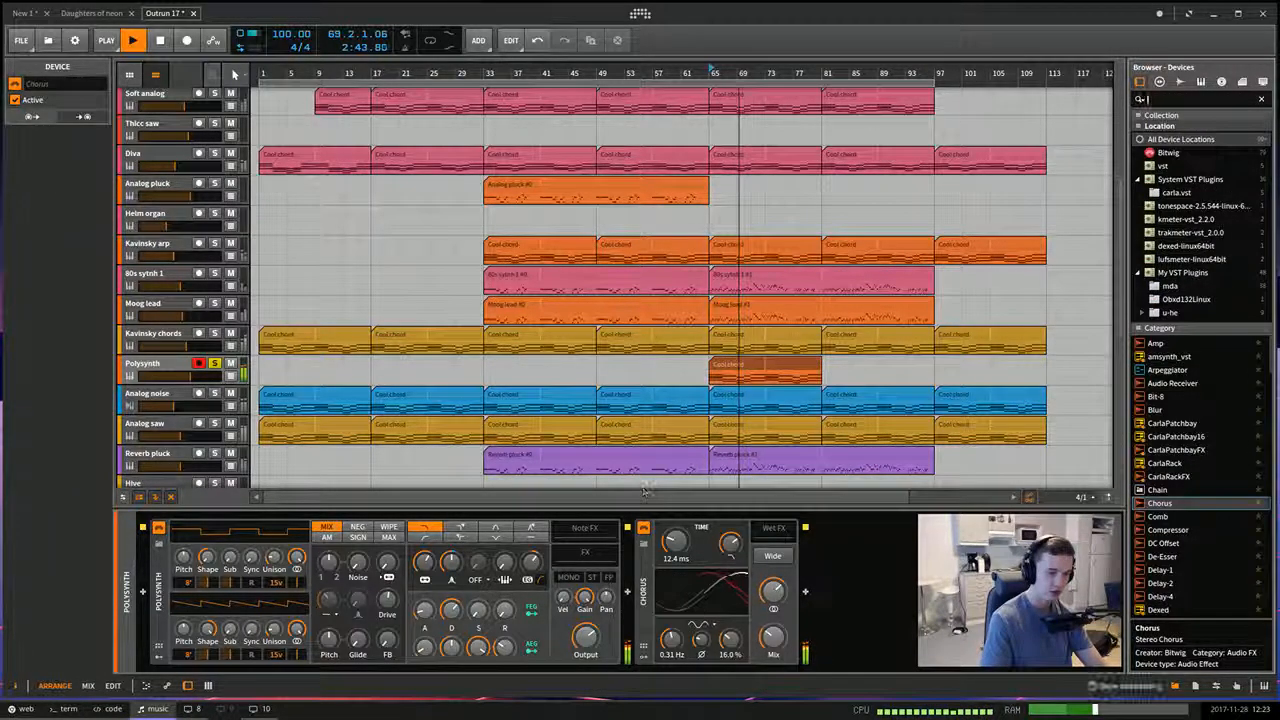
pyautogui.click(644, 528)
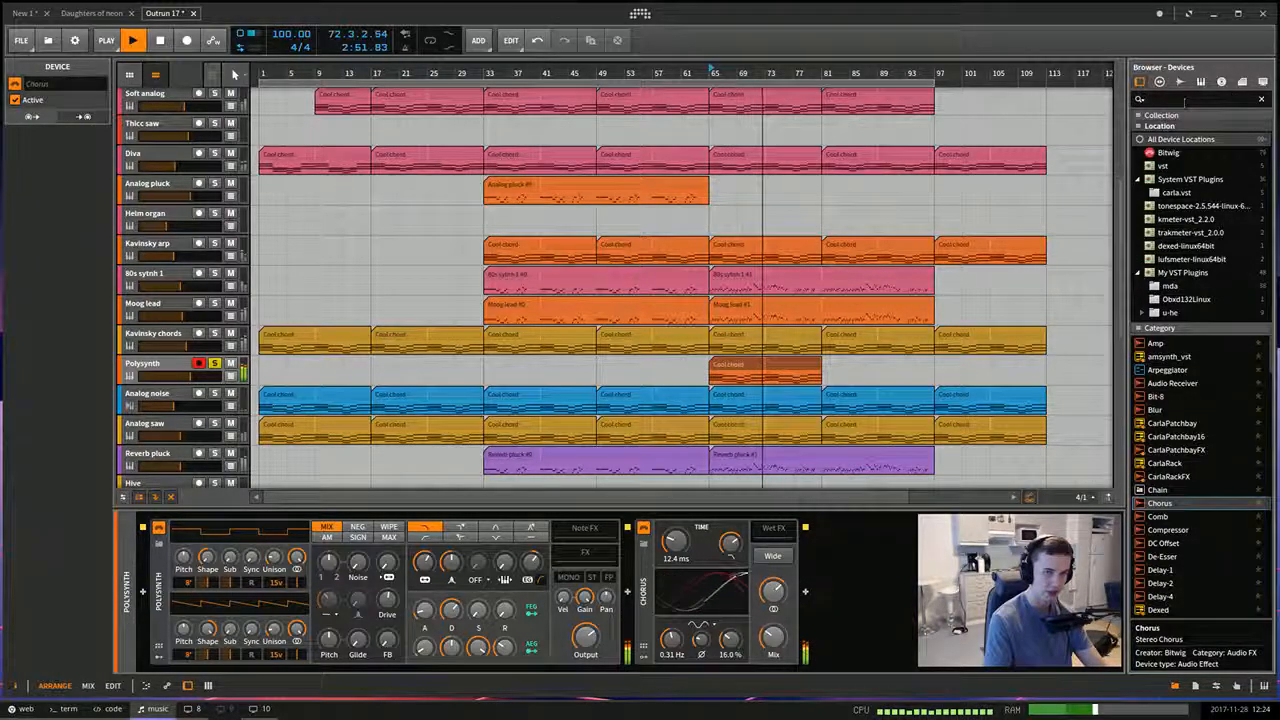
pyautogui.write('rever')
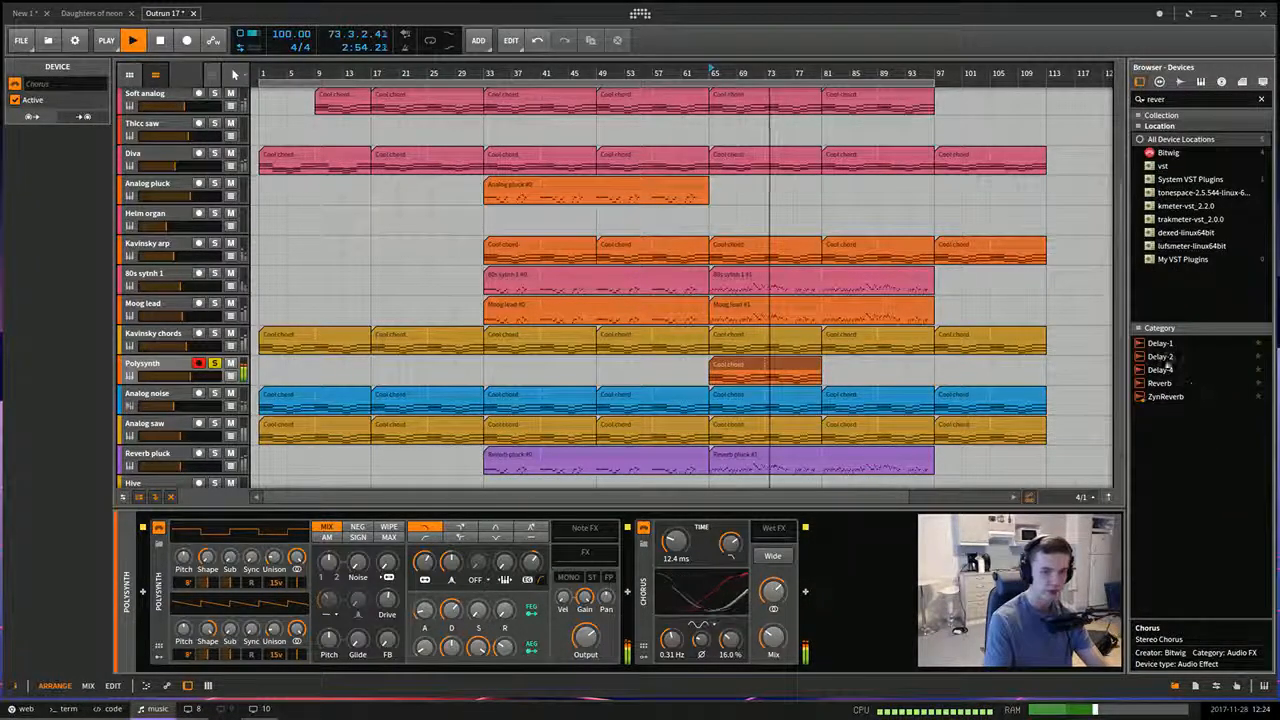
pyautogui.click(1203, 386)
pyautogui.doubleClick(1147, 628)
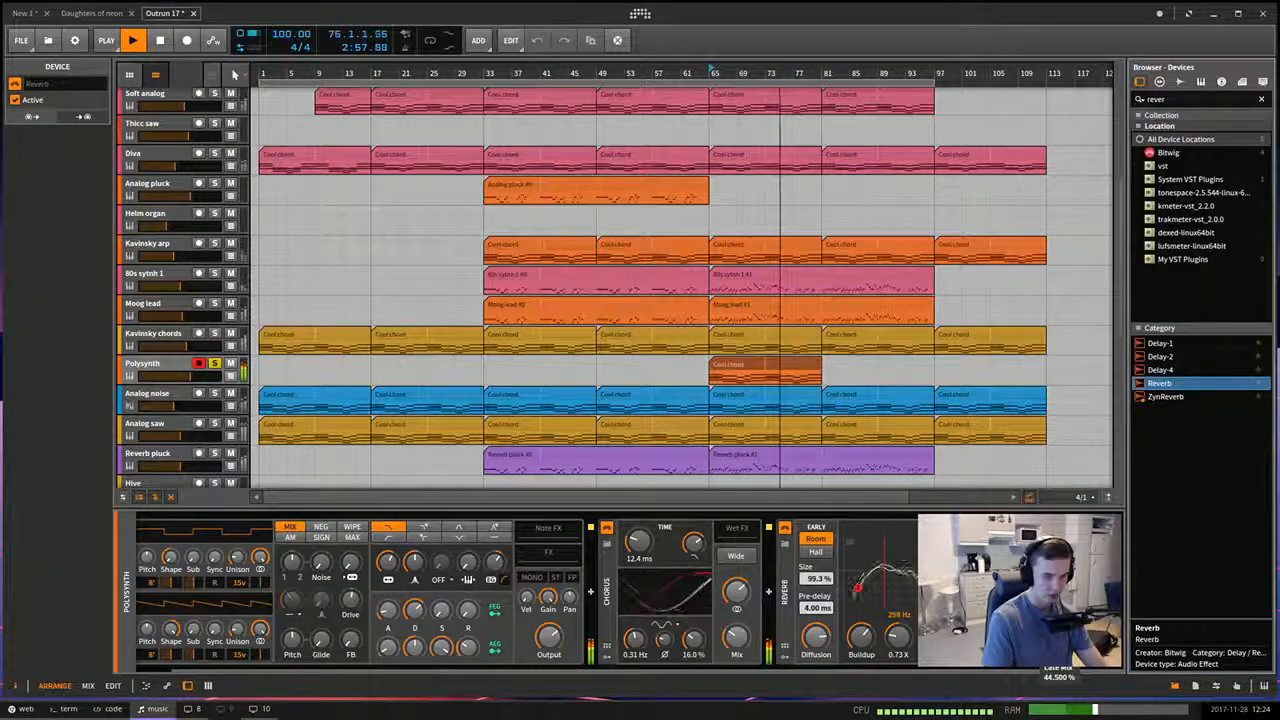
# Set the Polysynth reverb's late mix to 40 %, using the Kavinsky chords track's reverb as reference.
pyautogui.click(127, 333)
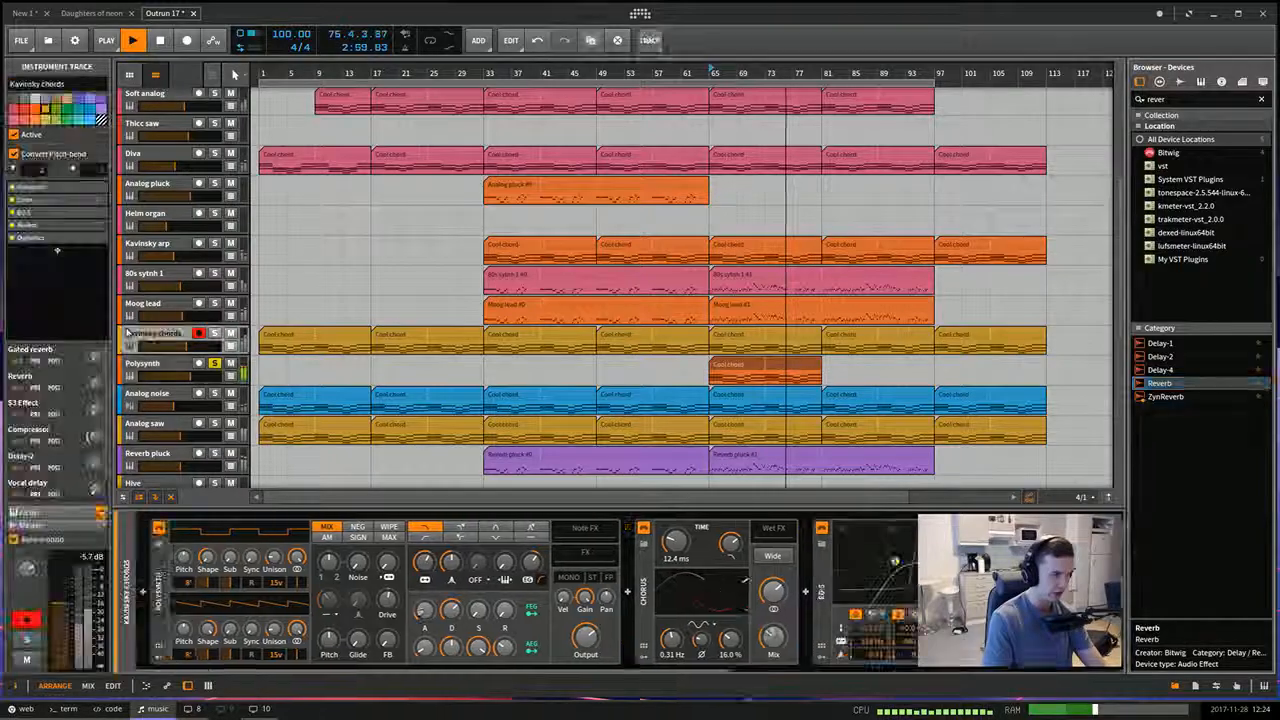
pyautogui.hscroll(5, 757, 670)
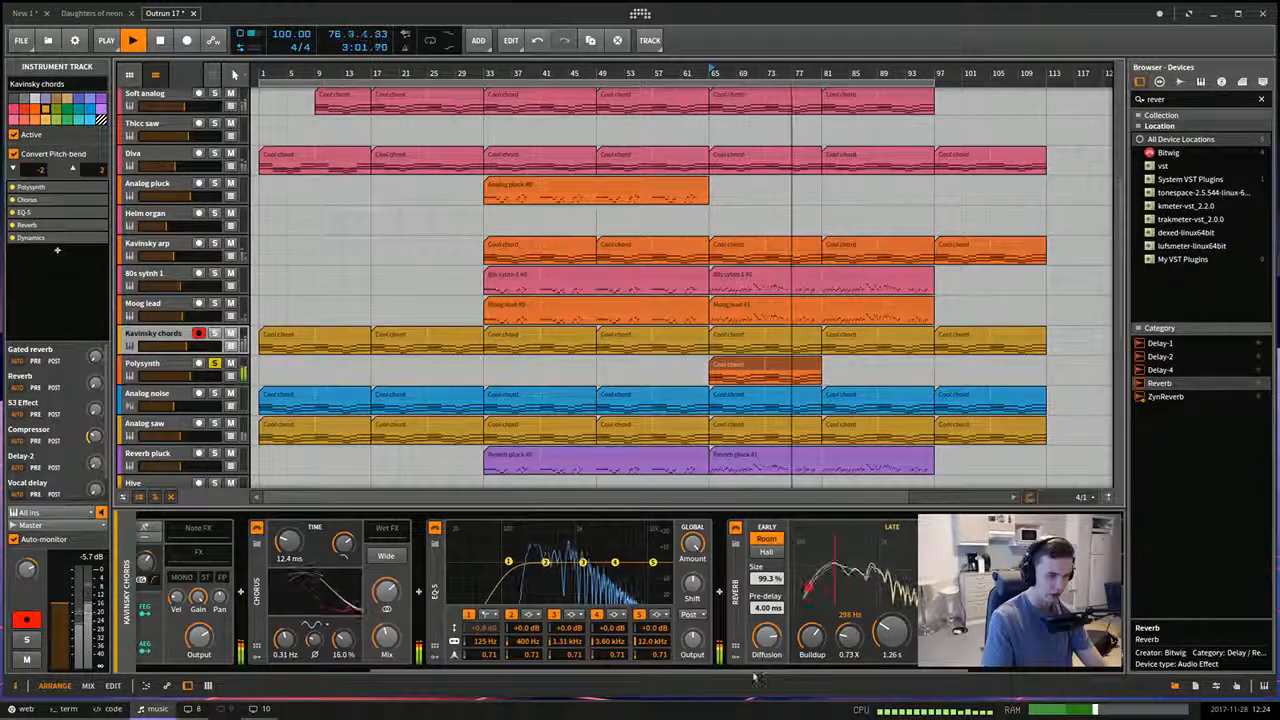
pyautogui.hscroll(2, 757, 679)
pyautogui.scroll(-5, 900, 632)
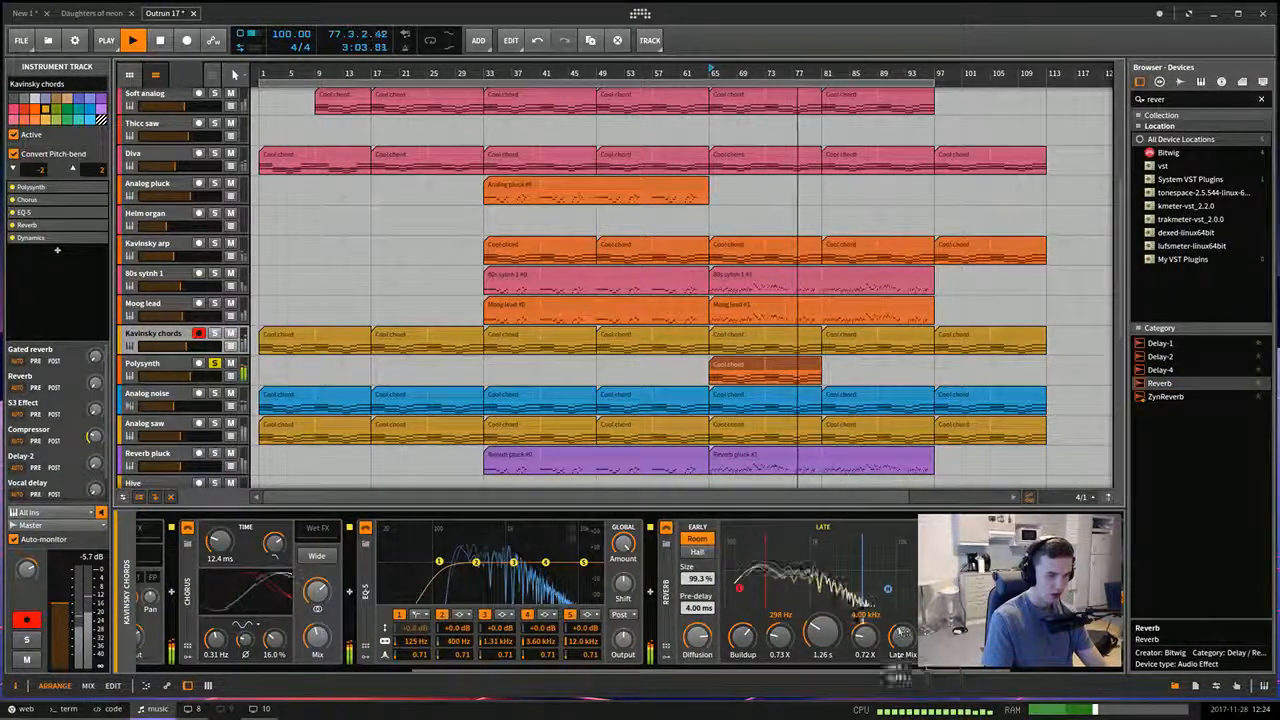
pyautogui.click(152, 364)
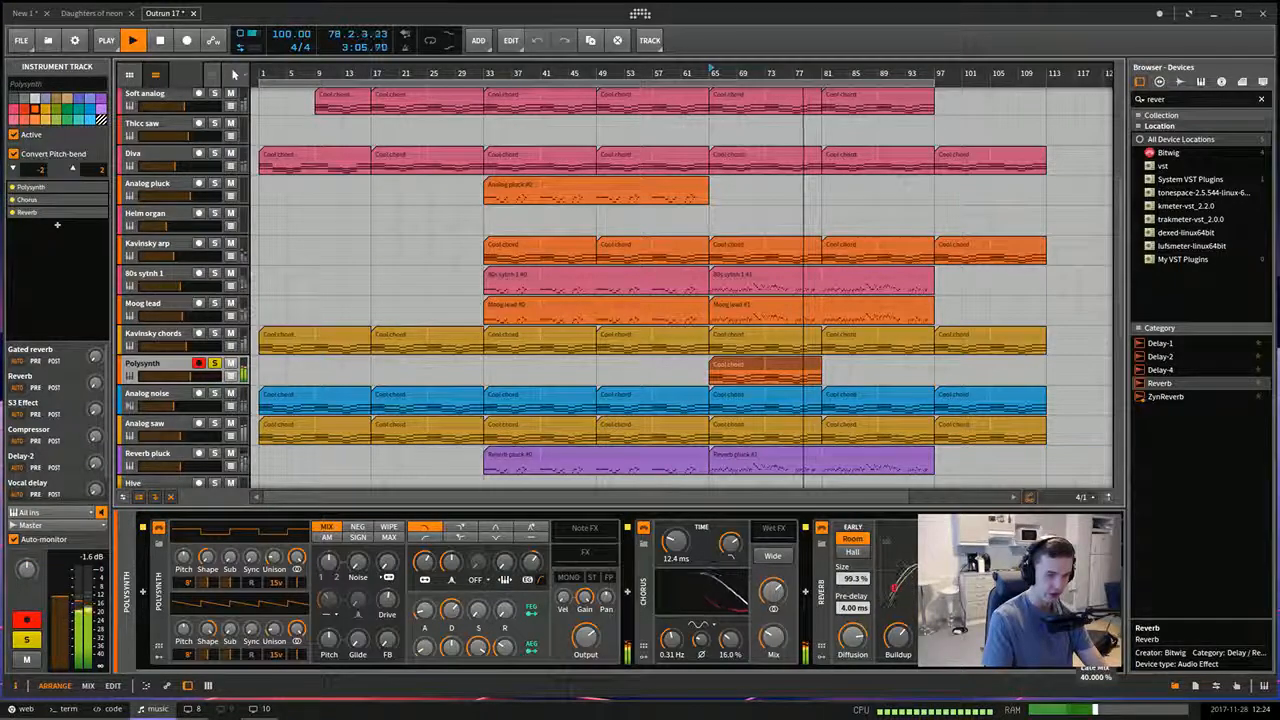
# Insert an EQ-5 between the Chorus and the Reverb on the Polysynth track and restart playback.
pyautogui.moveTo(731, 673); pyautogui.dragTo(768, 673)
pyautogui.press('BackSpace')
pyautogui.press('BackSpace')
pyautogui.press('BackSpace')
pyautogui.press('BackSpace')
pyautogui.press('BackSpace')
pyautogui.write('eq')
pyautogui.click(1170, 357)
pyautogui.moveTo(1170, 357); pyautogui.dragTo(768, 592)
pyautogui.press('space')
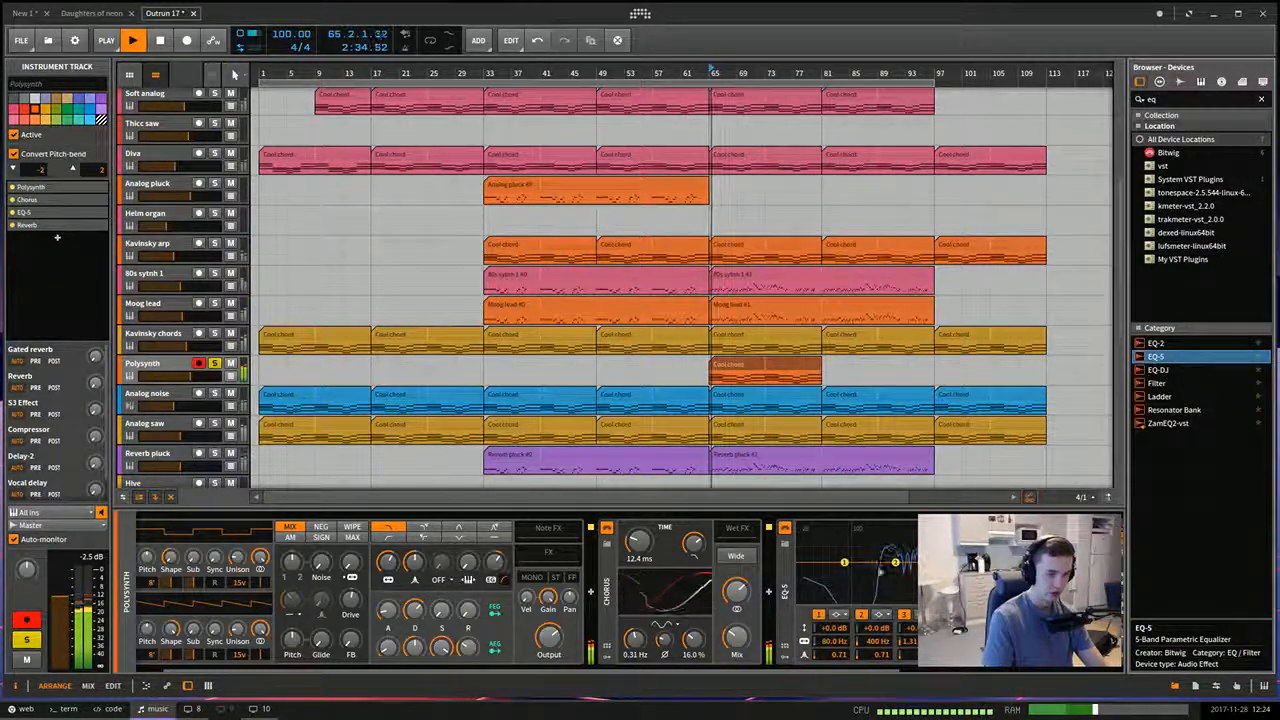
# Change the EQ-5's first band to highpass24 with its cutoff at 319 Hz.
pyautogui.click(838, 614)
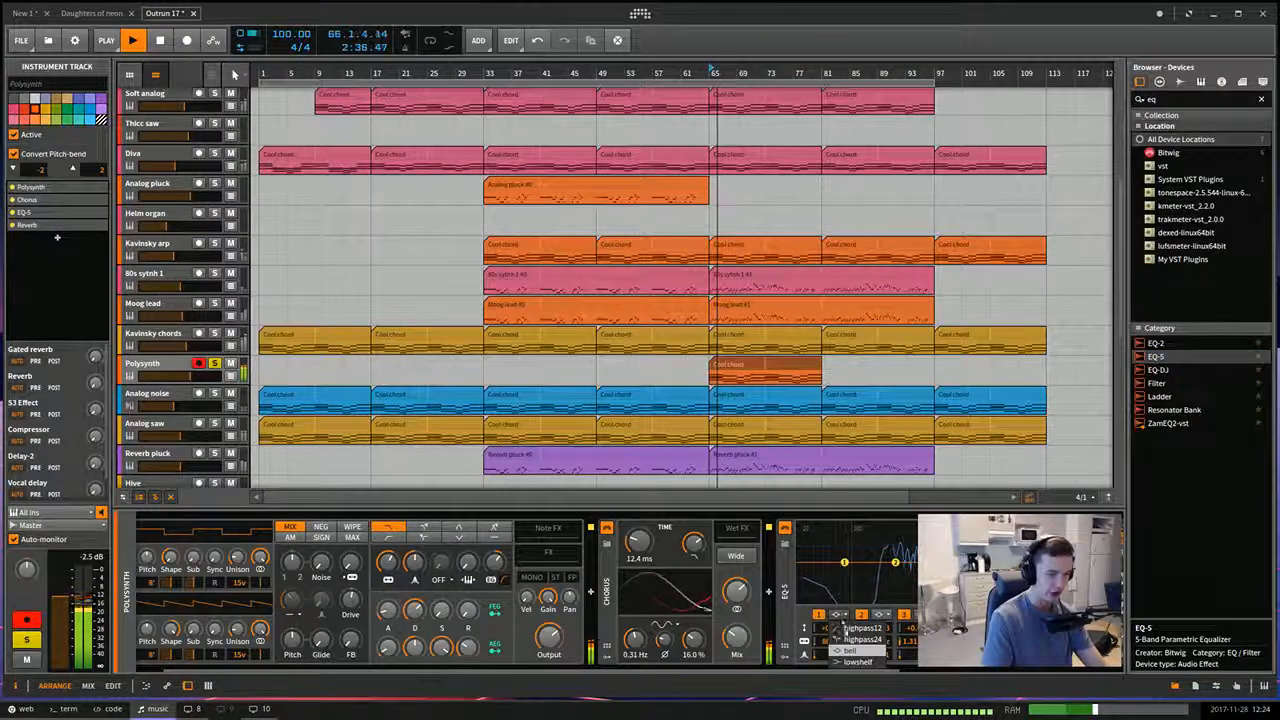
pyautogui.click(862, 638)
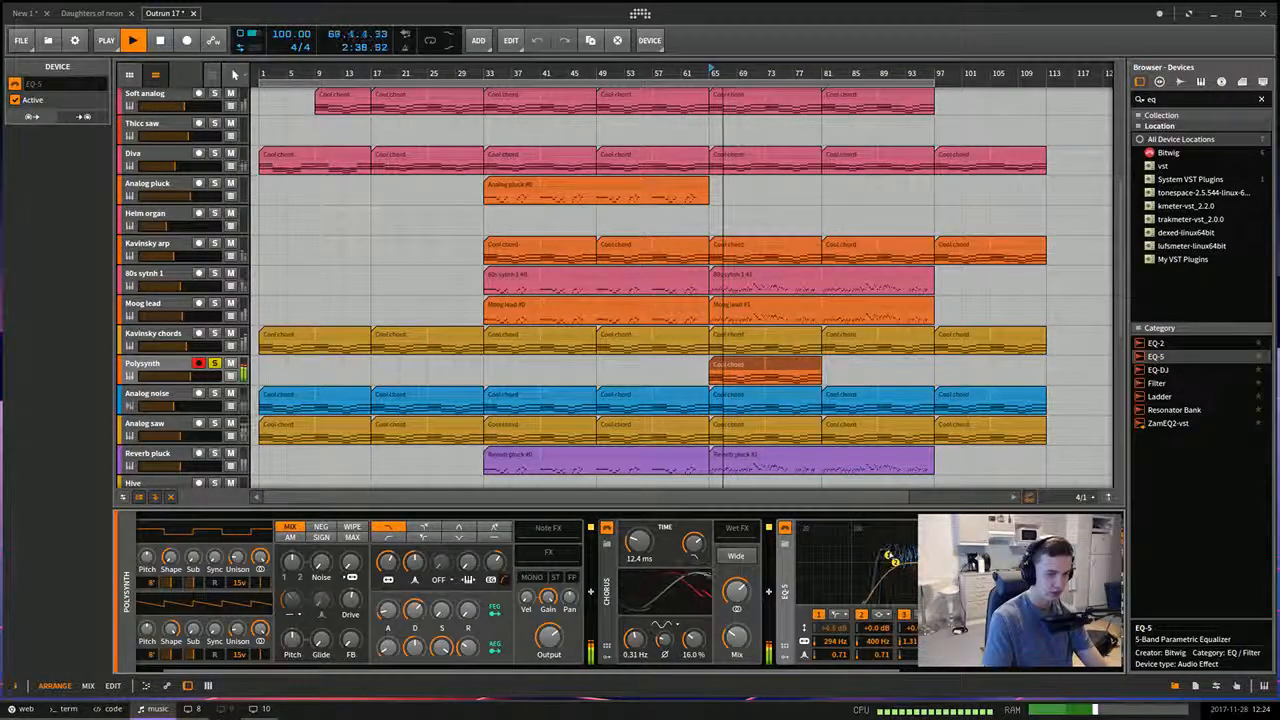
pyautogui.scroll(2, 300, 640)
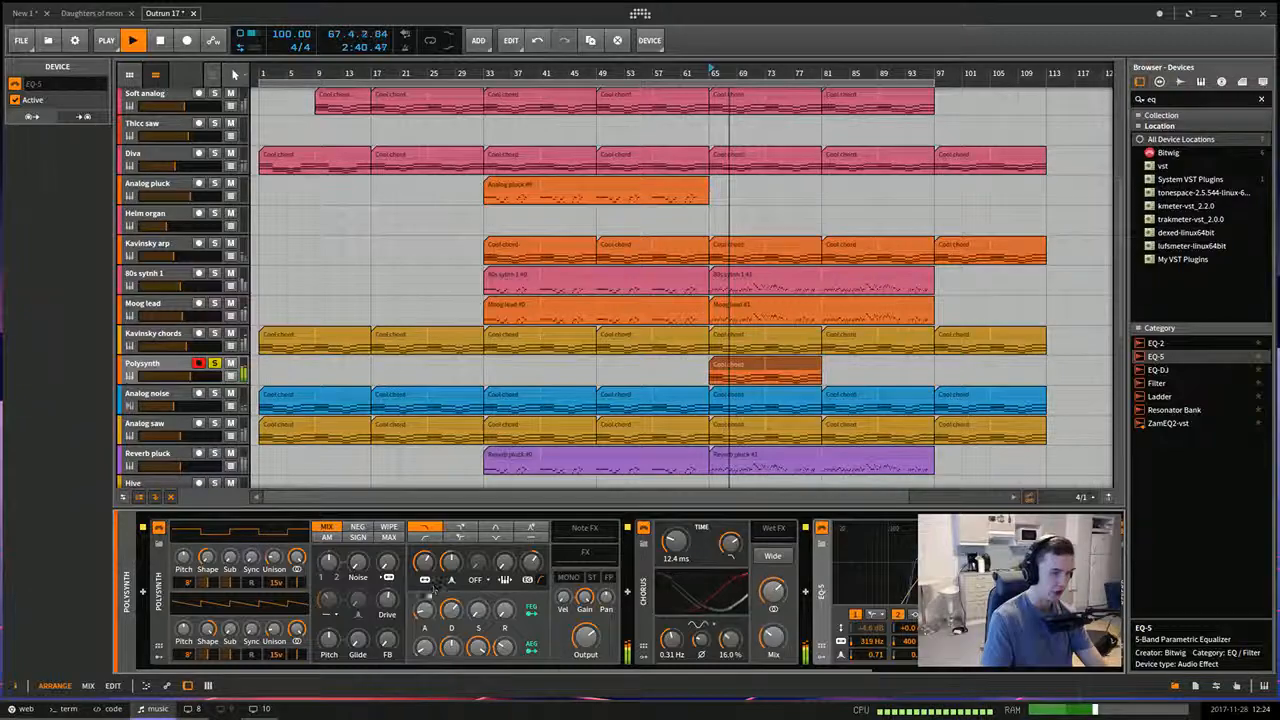
# Add a Dynamics device at the end of the Polysynth track's effect chain.
pyautogui.moveTo(325, 670); pyautogui.dragTo(600, 670)
pyautogui.press('BackSpace')
pyautogui.press('BackSpace')
pyautogui.write('dyn')
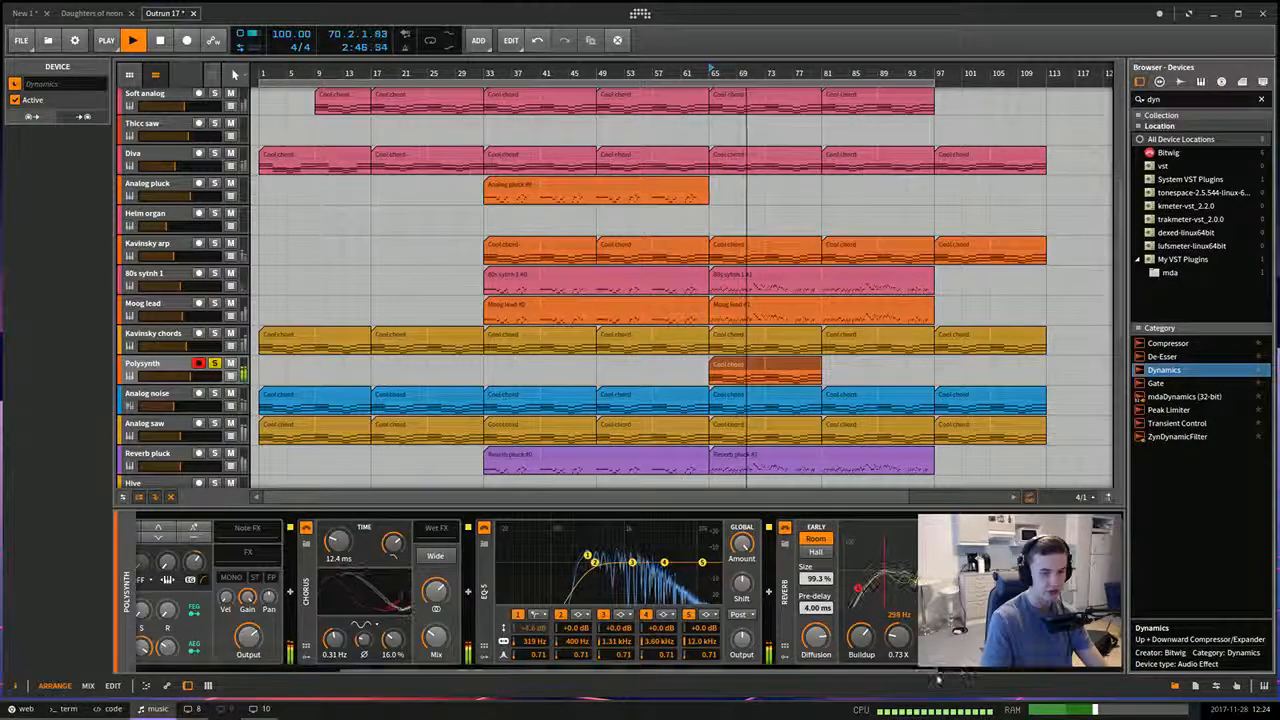
pyautogui.press('Return')
# Set the Dynamics sidechain source to the Sampler Out of the Drum Machine's kickboxdull-2 chain.
pyautogui.moveTo(935, 671); pyautogui.dragTo(1095, 679)
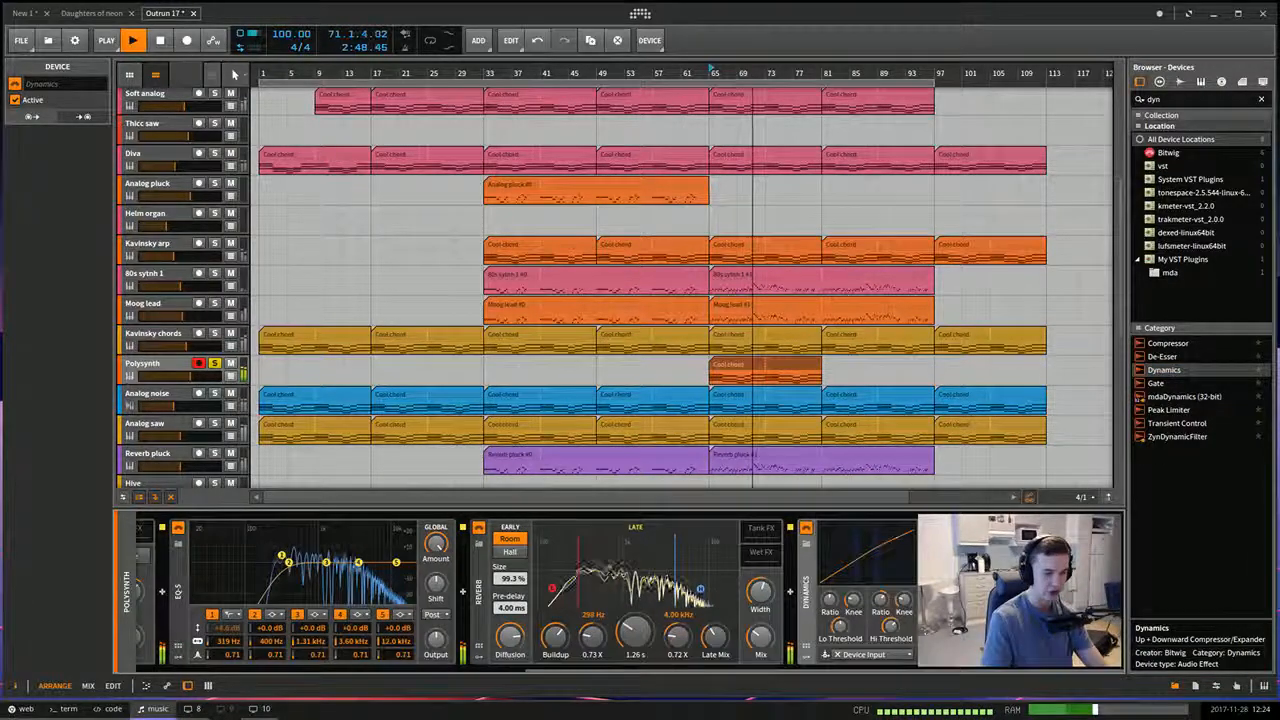
pyautogui.click(864, 654)
pyautogui.moveTo(884, 78)
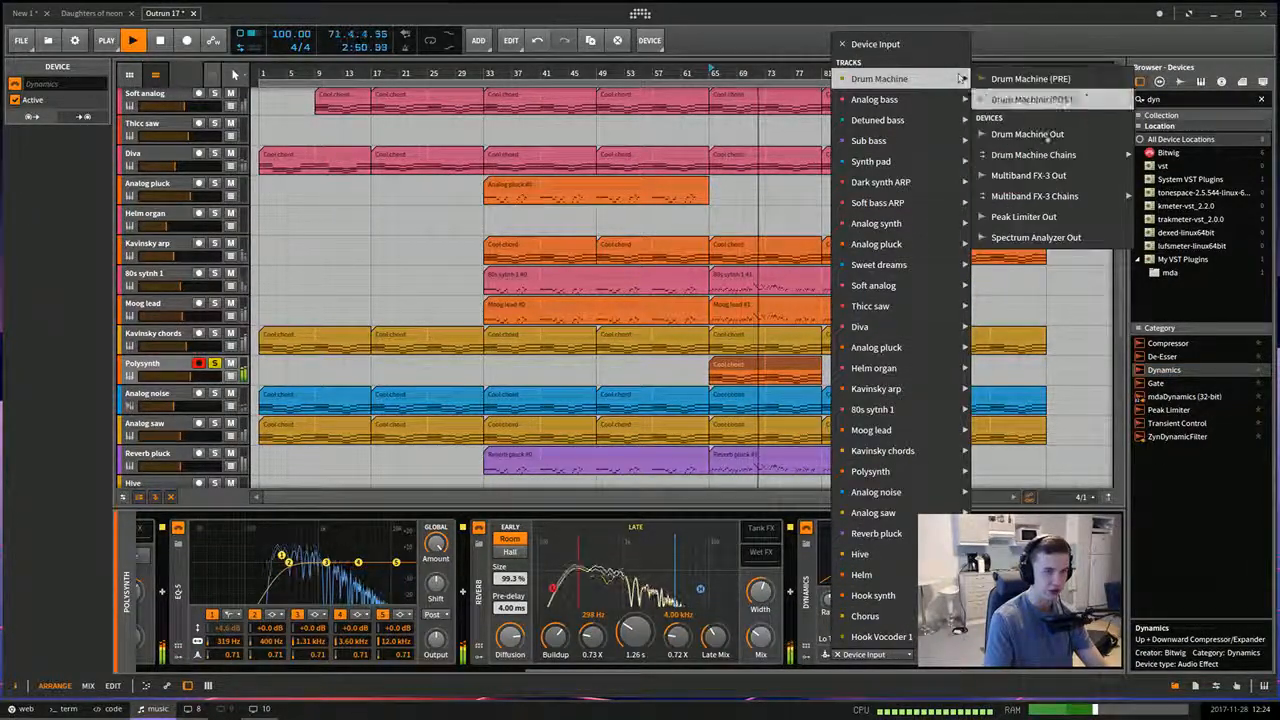
pyautogui.moveTo(1033, 154)
pyautogui.moveTo(703, 12)
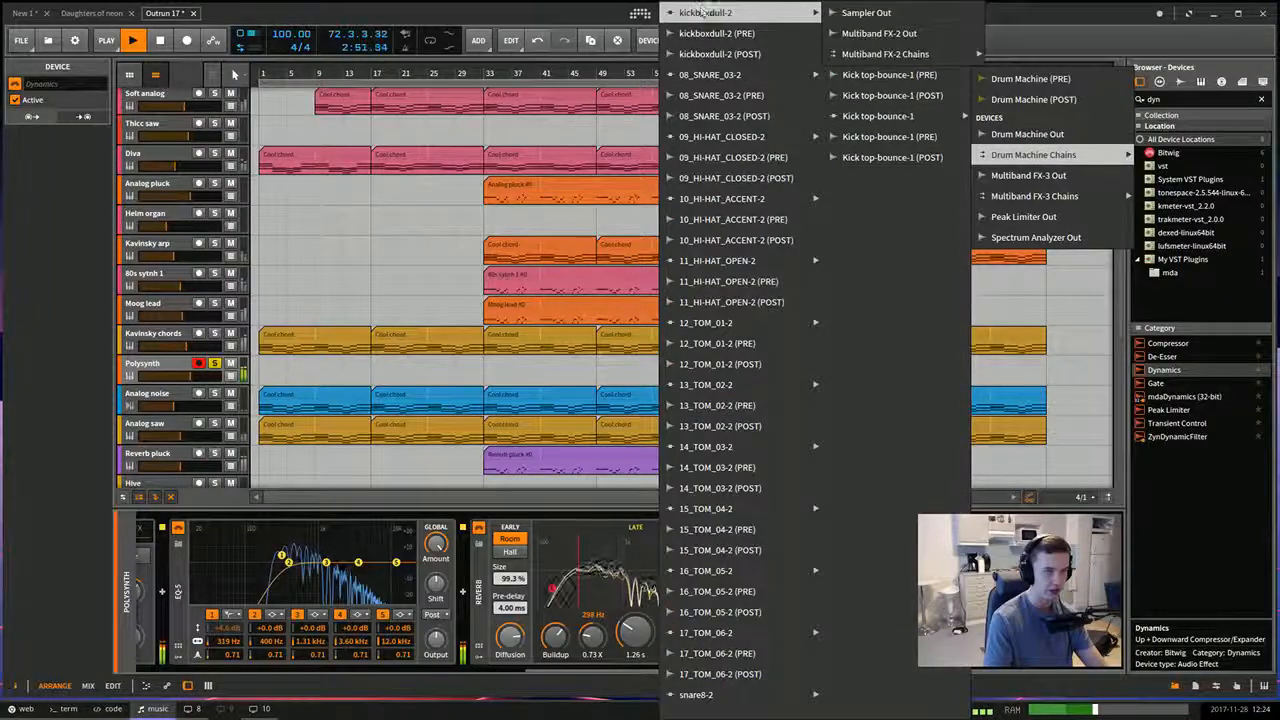
pyautogui.click(856, 19)
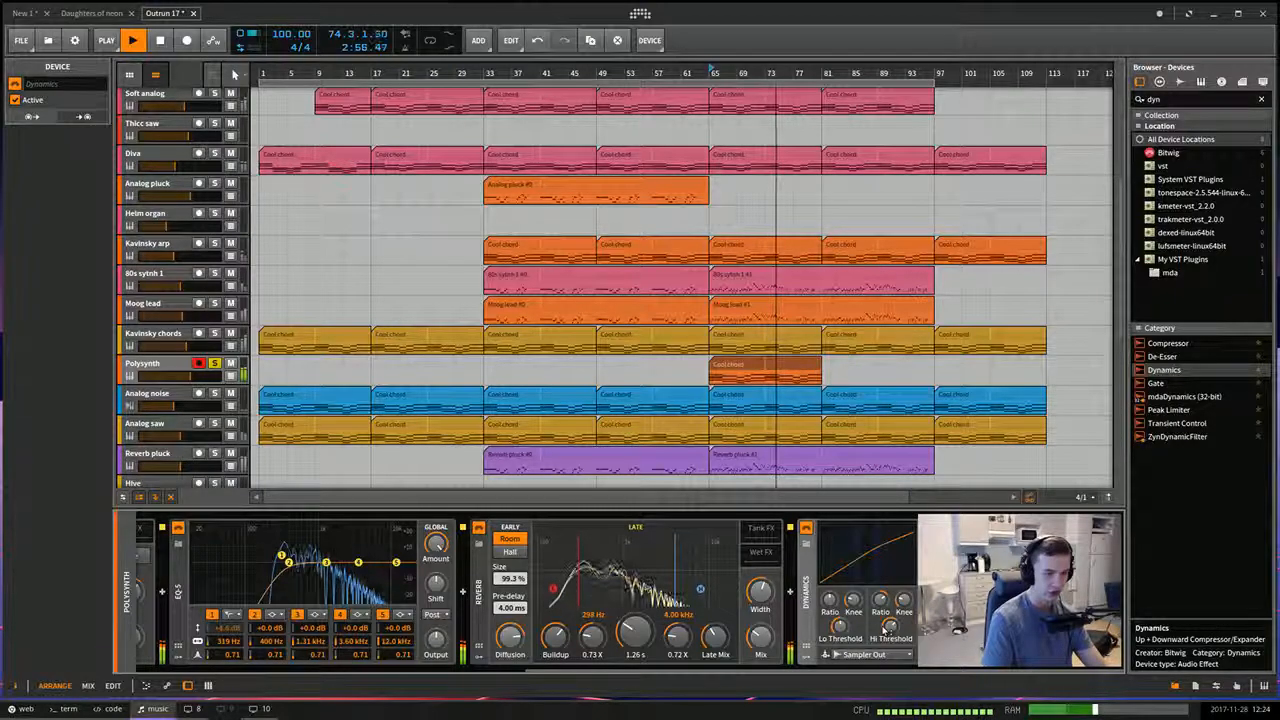
# Compare the Kavinsky chords track's Dynamics settings and effect chain with those of the Polysynth track during playback.
pyautogui.click(153, 333)
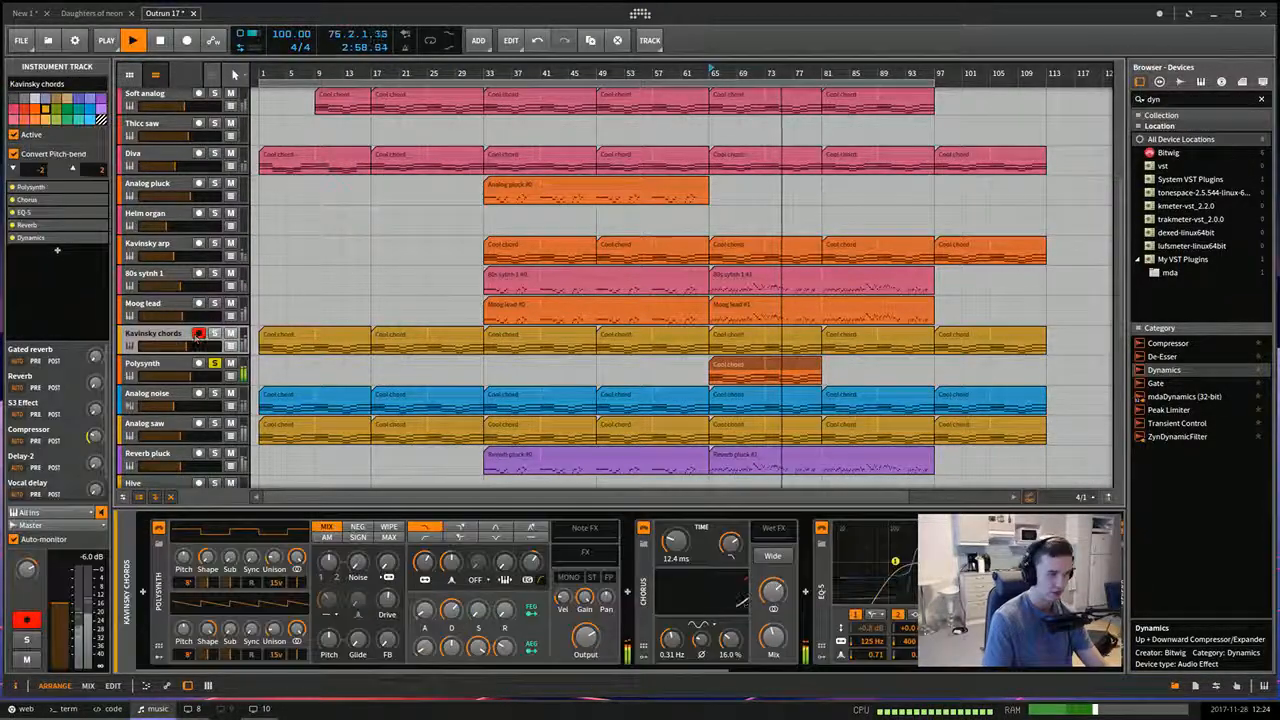
pyautogui.scroll(-5, 728, 528)
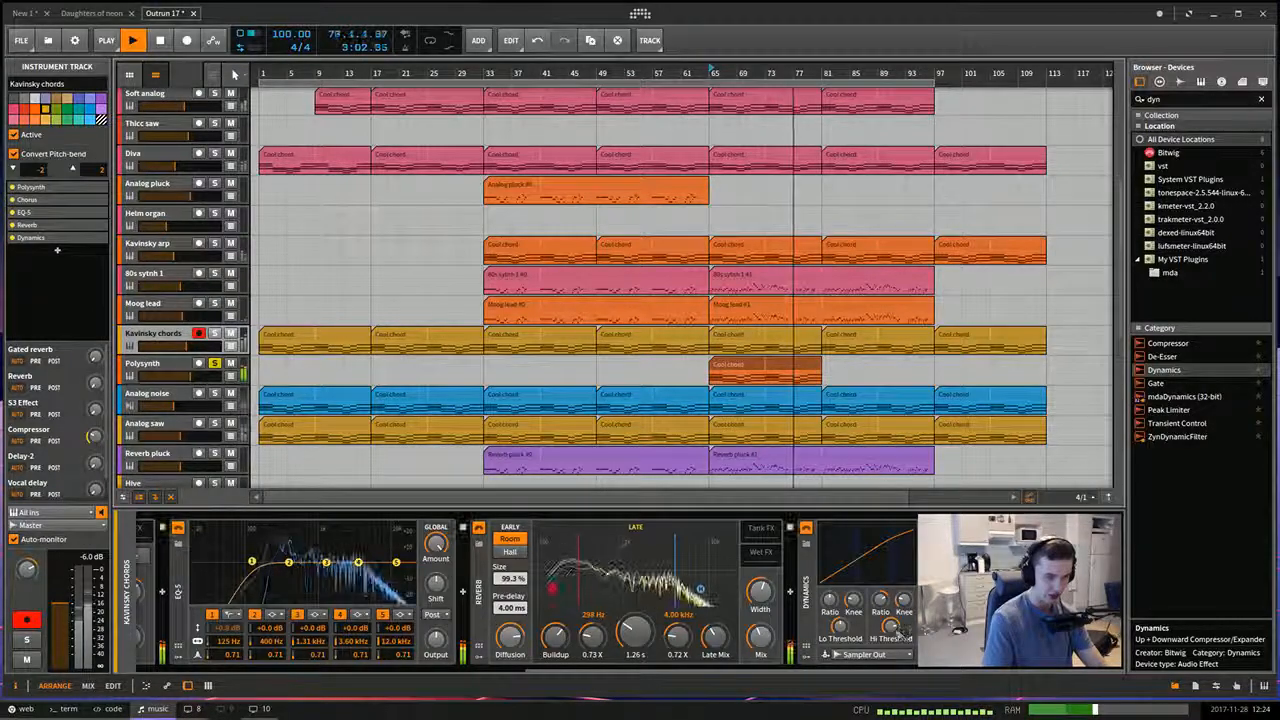
pyautogui.press('space')
pyautogui.press('space')
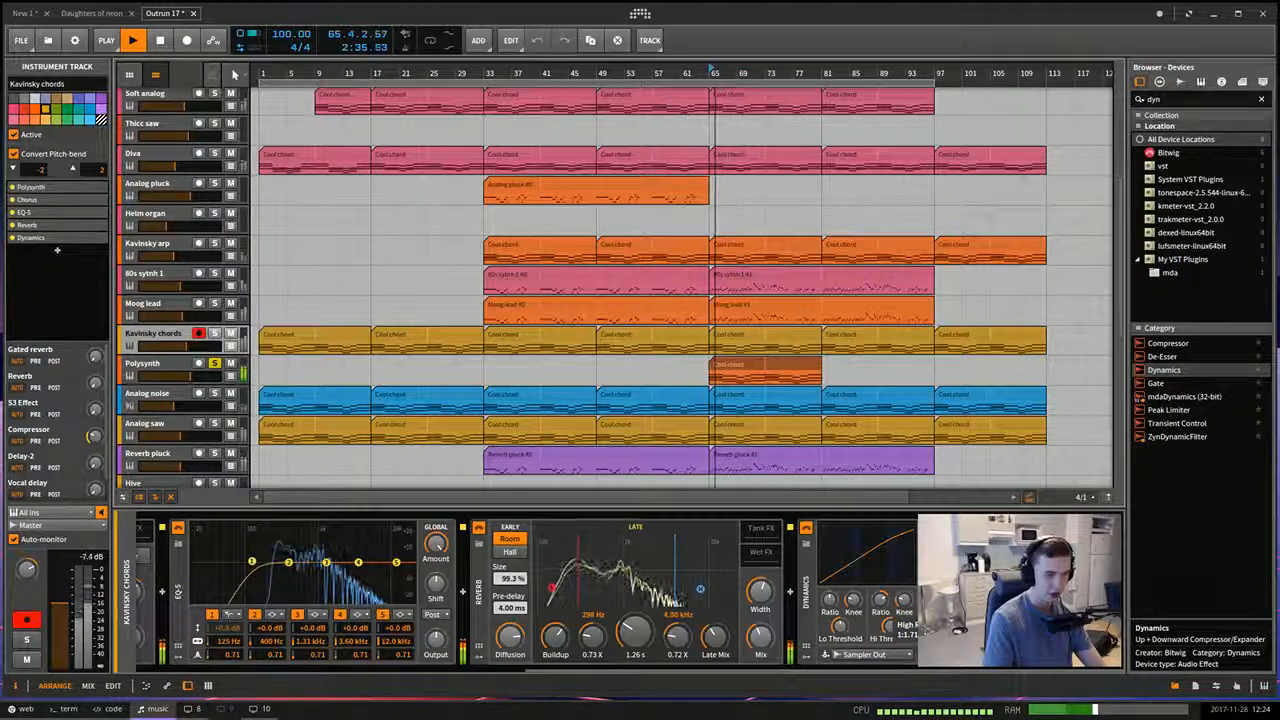
pyautogui.moveTo(880, 600); pyautogui.dragTo(880, 593)
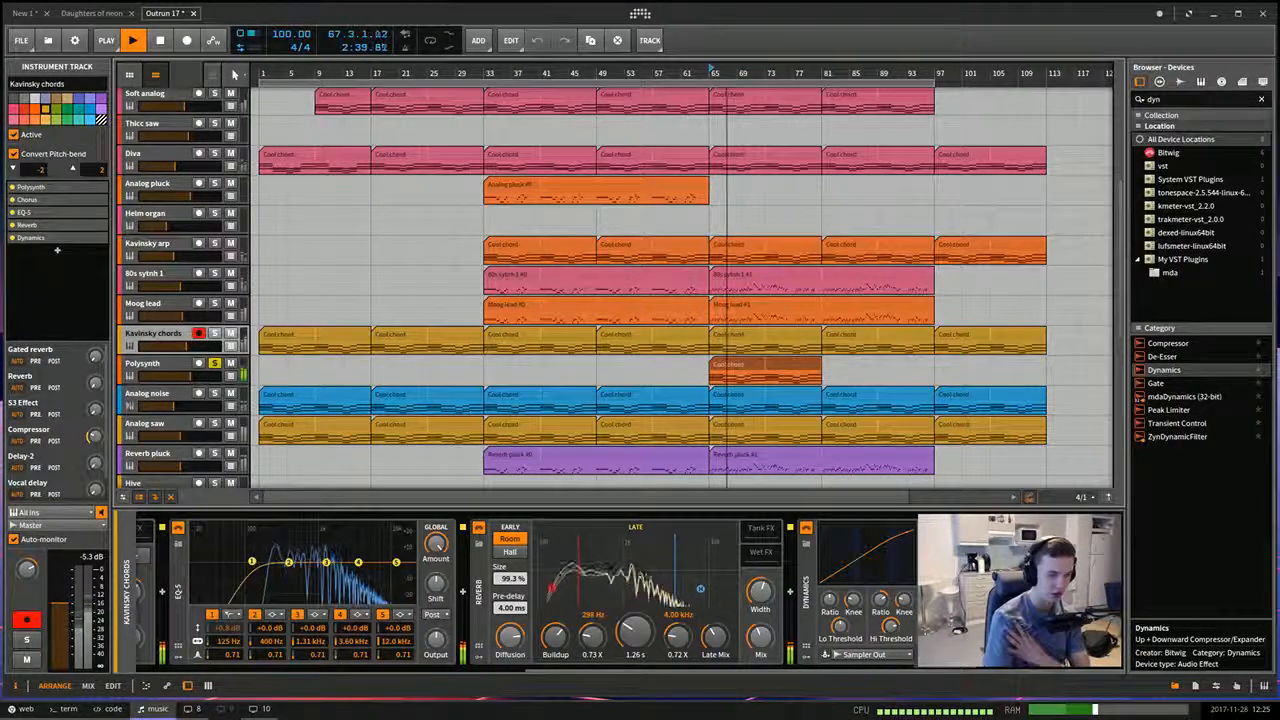
pyautogui.press('Down')
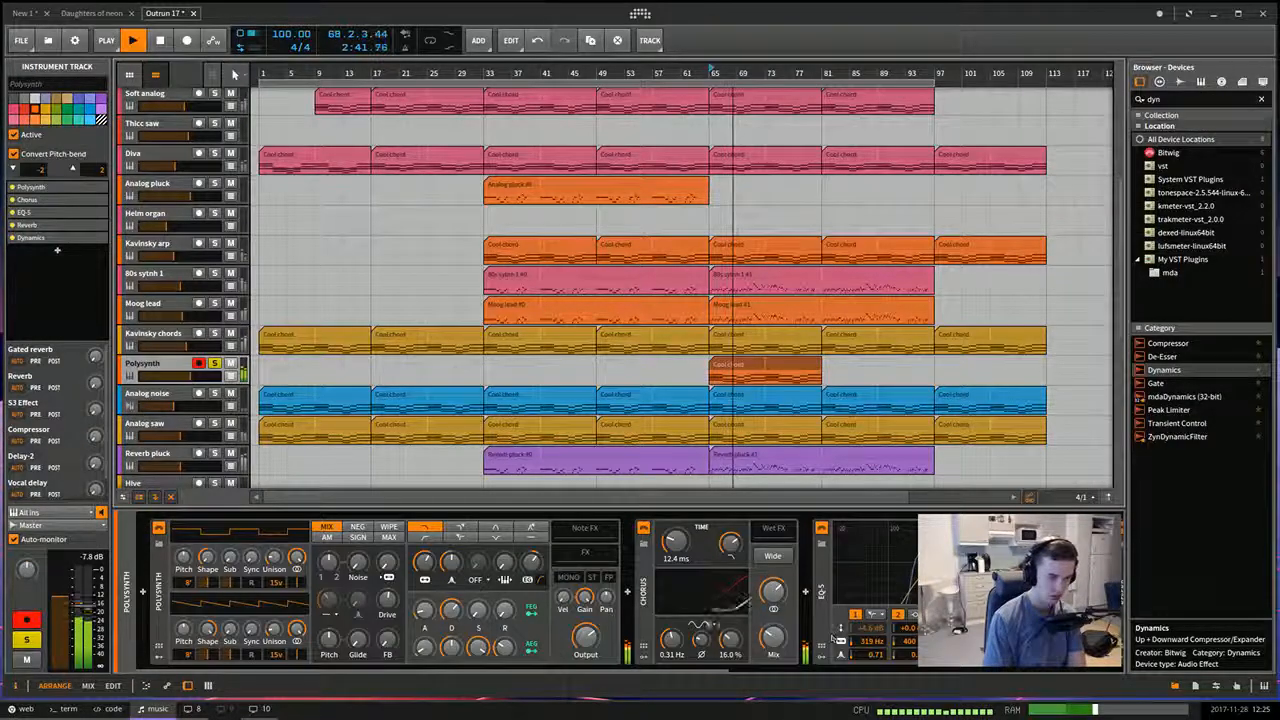
pyautogui.scroll(-5, 714, 568)
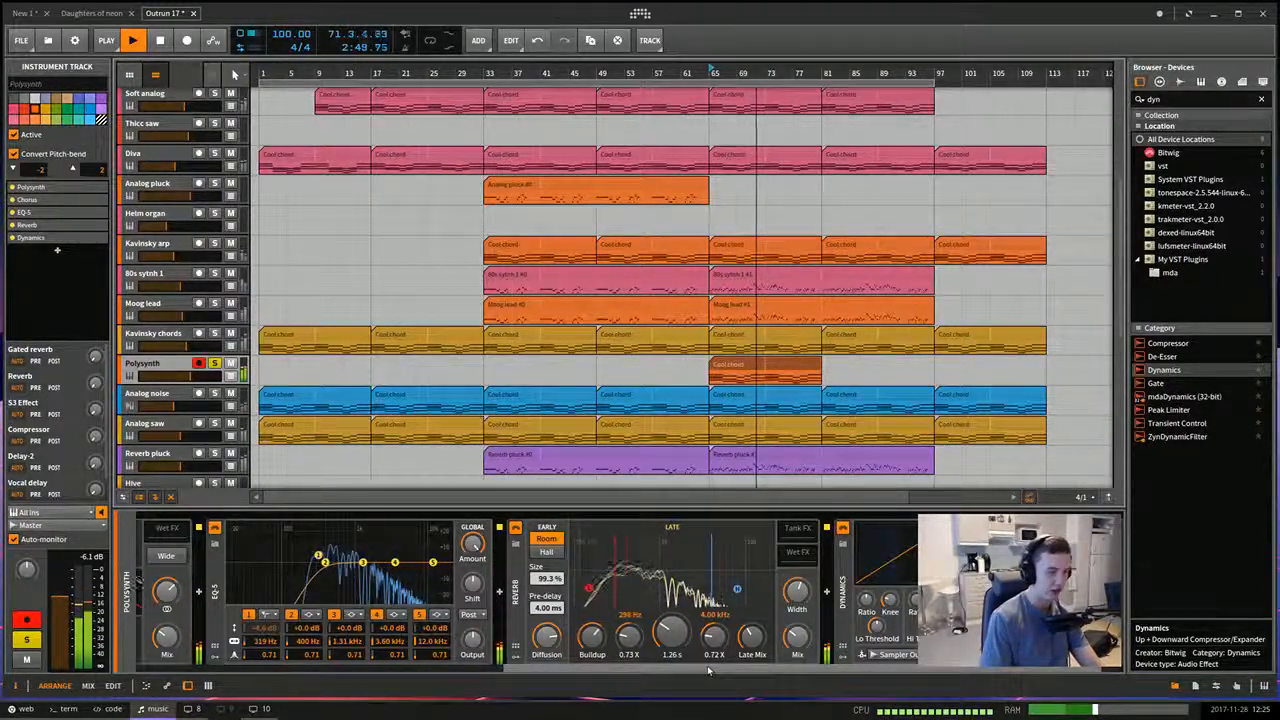
# Raise the Polysynth track's Compressor send to match the Kavinsky chords track, and play it briefly from bar 65.
pyautogui.moveTo(692, 671); pyautogui.dragTo(325, 671)
pyautogui.press('space')
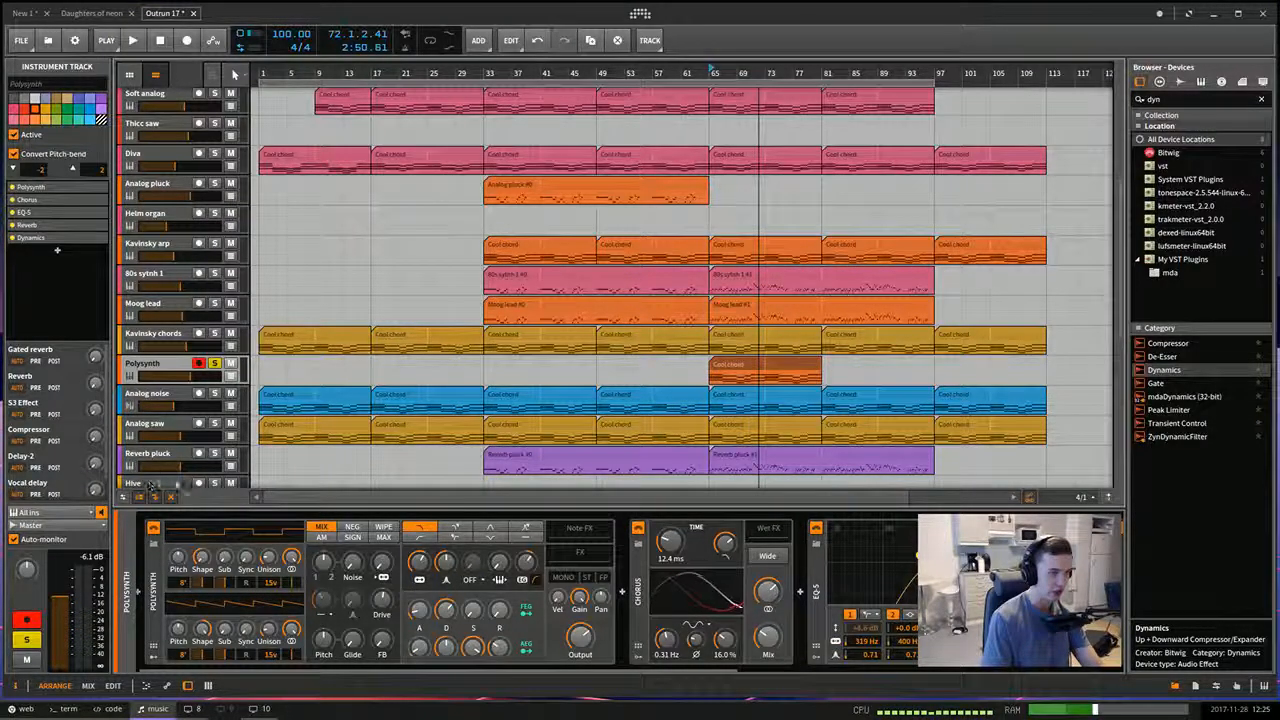
pyautogui.click(177, 344)
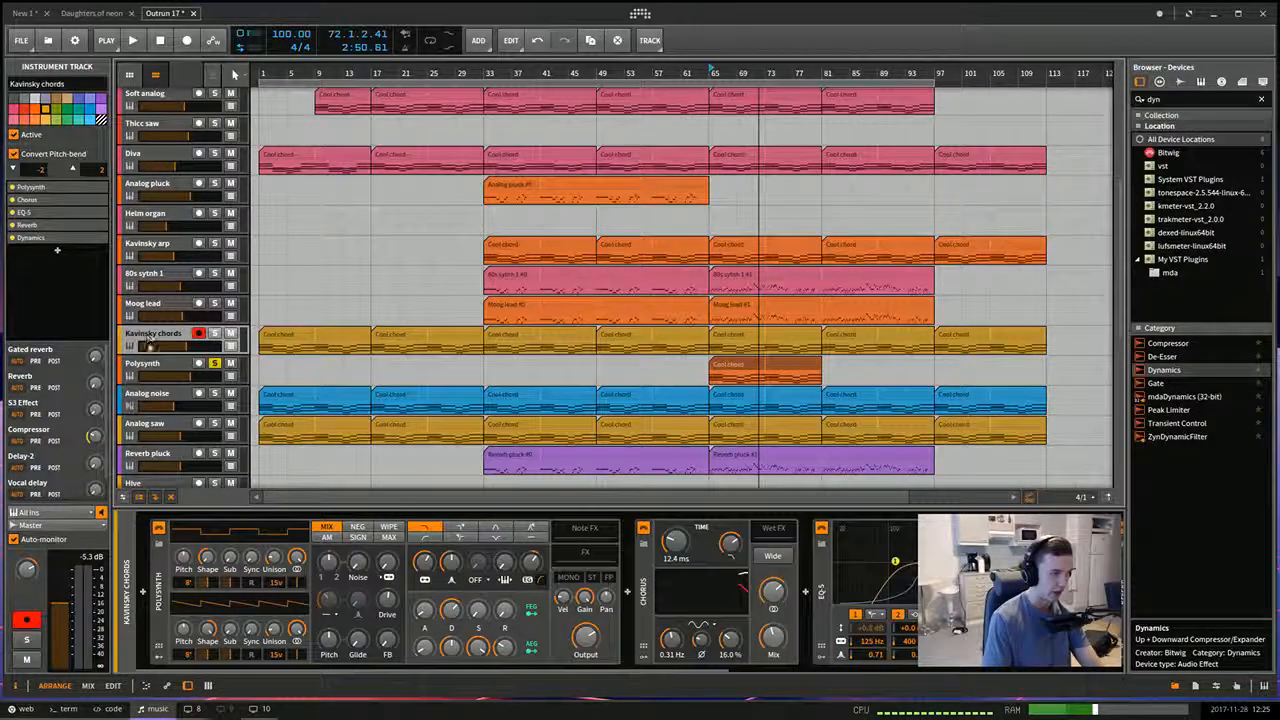
pyautogui.click(145, 366)
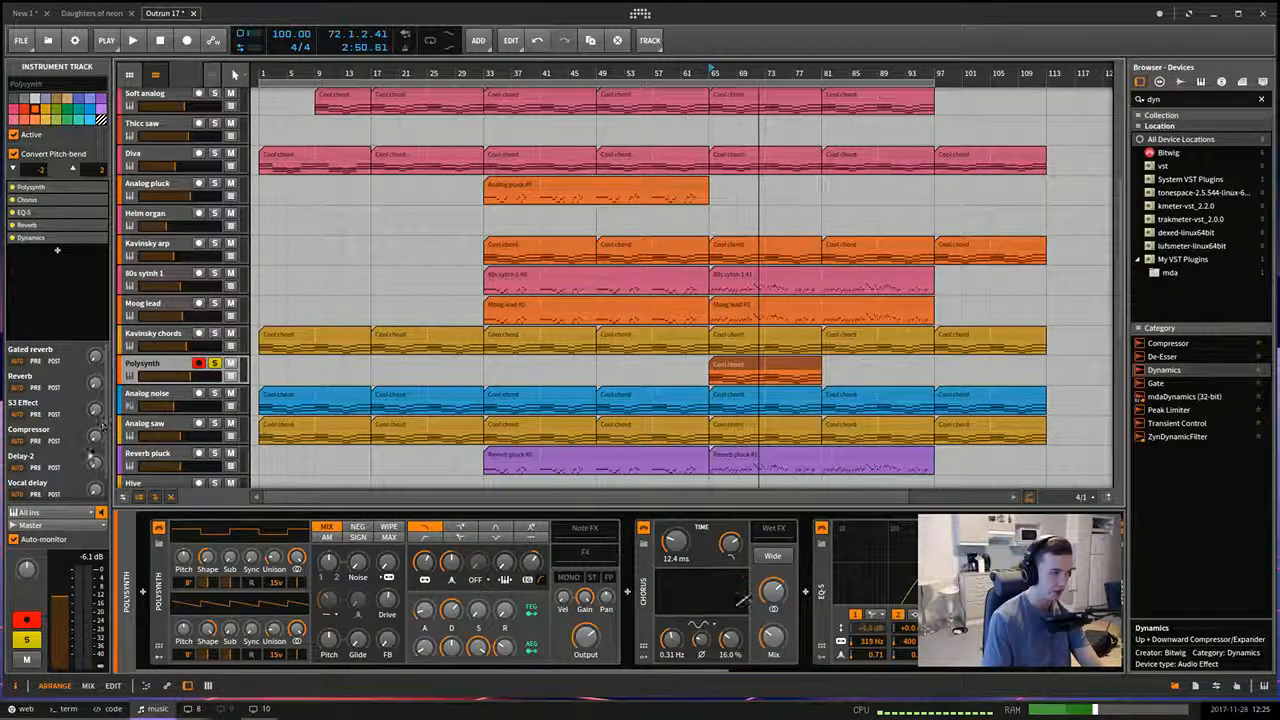
pyautogui.moveTo(95, 438); pyautogui.dragTo(96, 446)
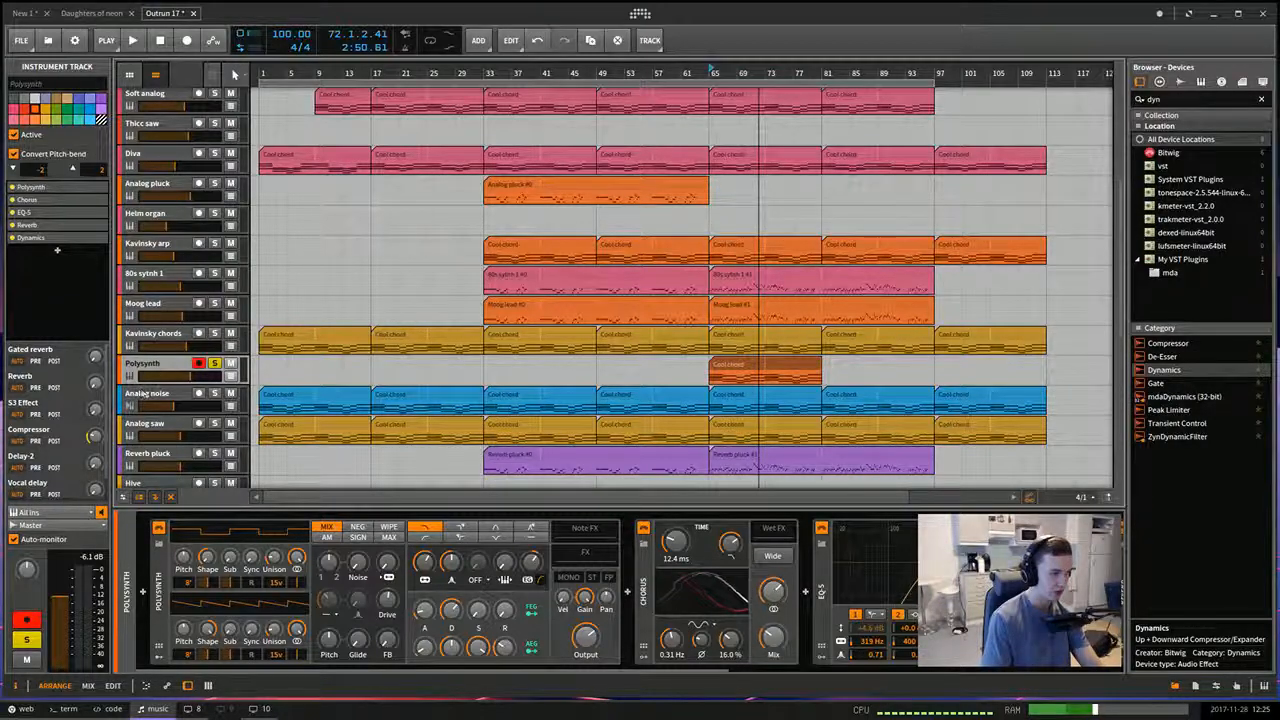
pyautogui.press('Up')
pyautogui.press('Down')
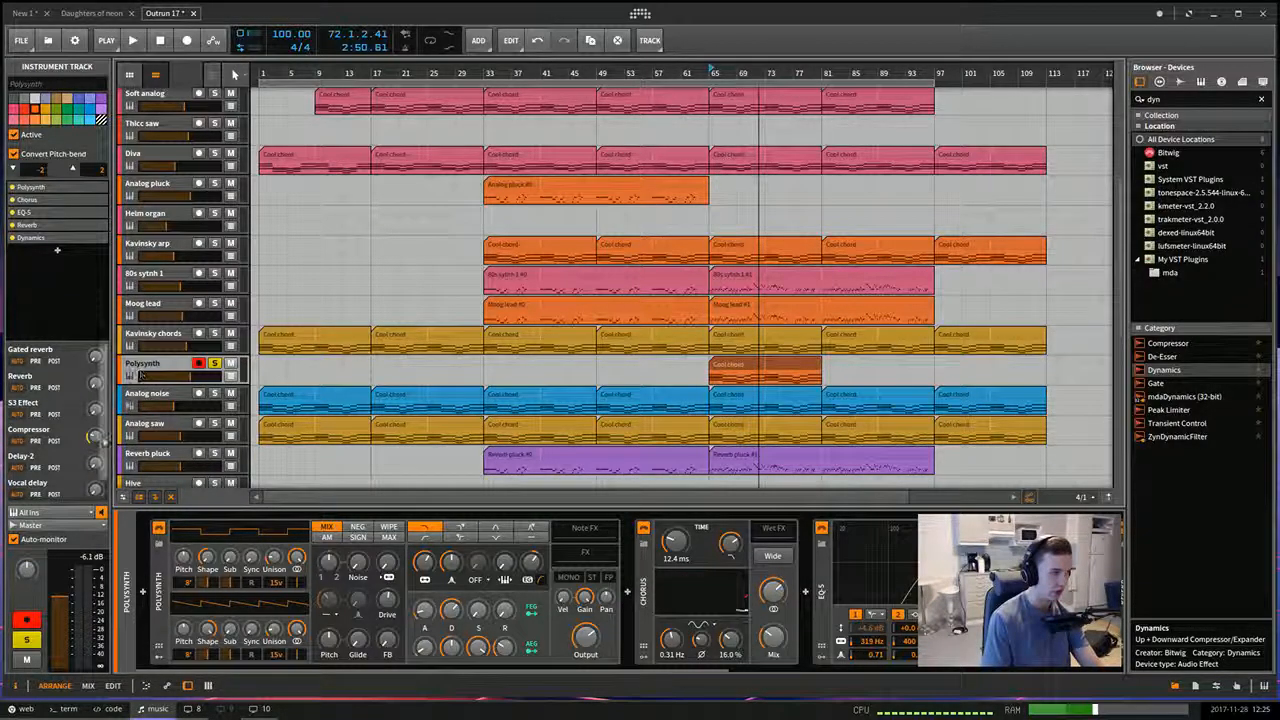
pyautogui.press('space')
pyautogui.press('space')
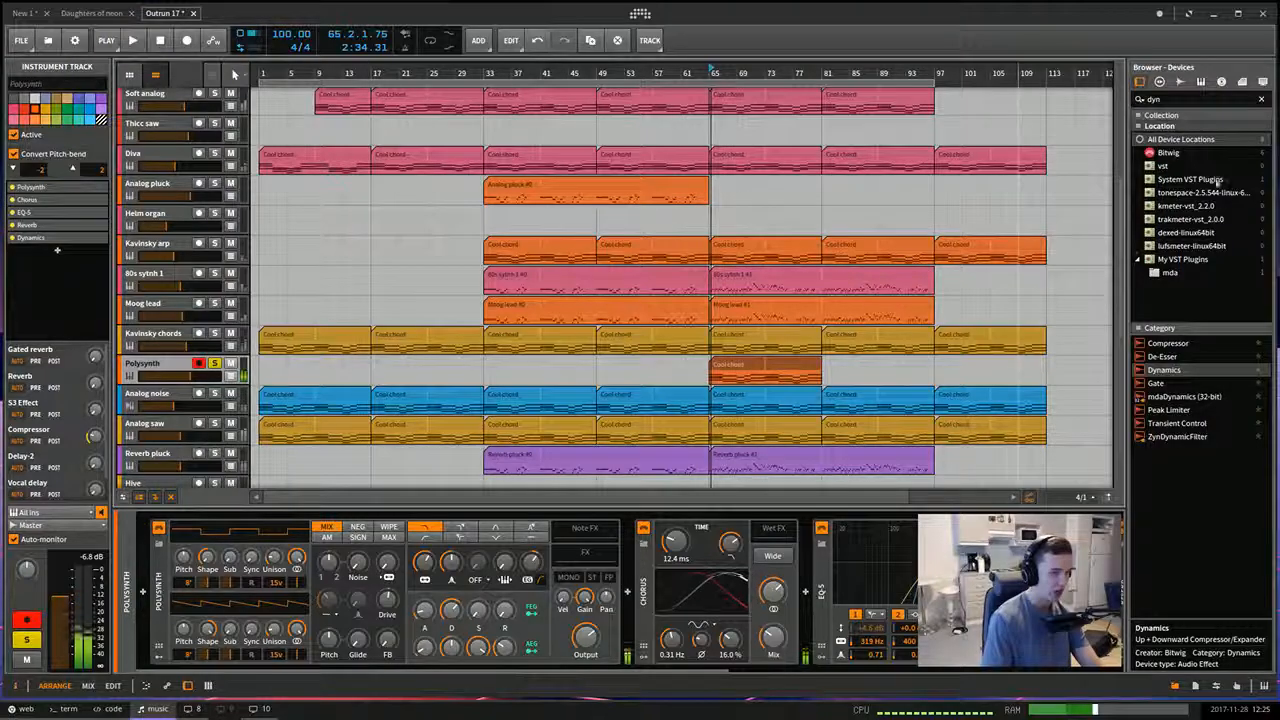
# Examine the Compressor and Peak Limiter devices on the Compressor effect track during playback.
pyautogui.moveTo(1119, 196); pyautogui.dragTo(1121, 377)
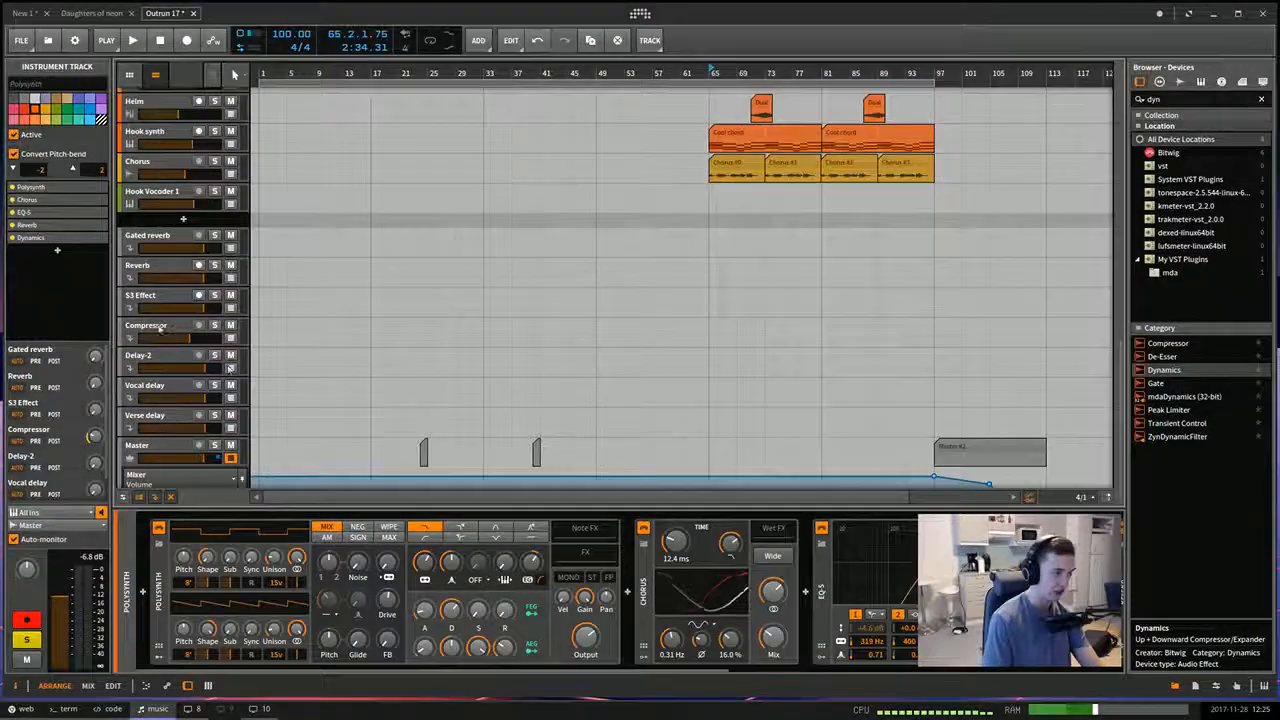
pyautogui.click(165, 335)
pyautogui.press('space')
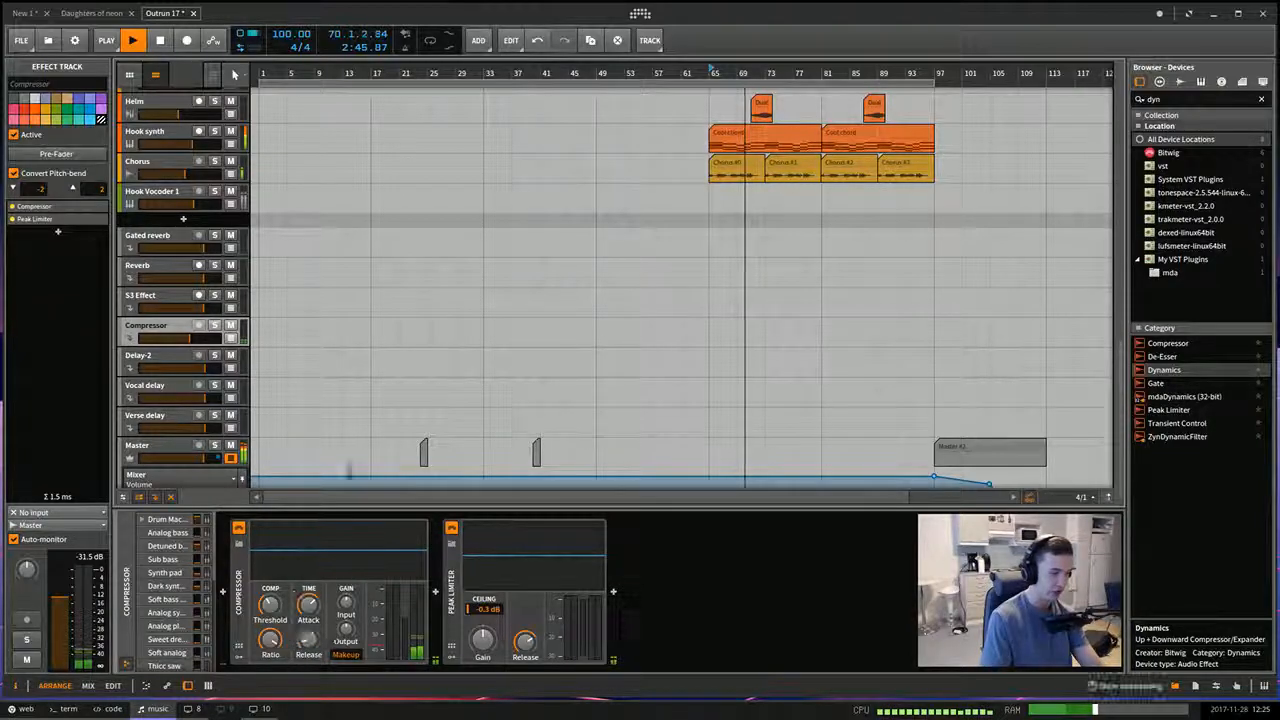
pyautogui.scroll(3, 386, 391)
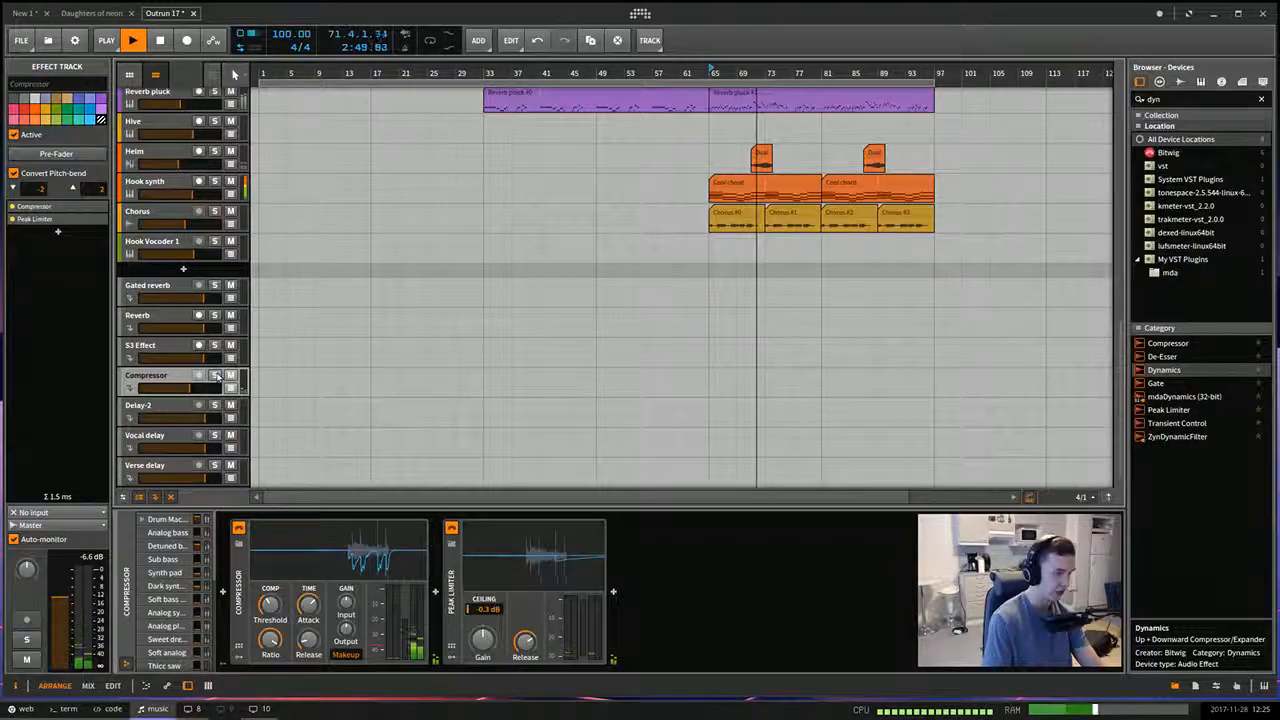
pyautogui.scroll(5, 351, 451)
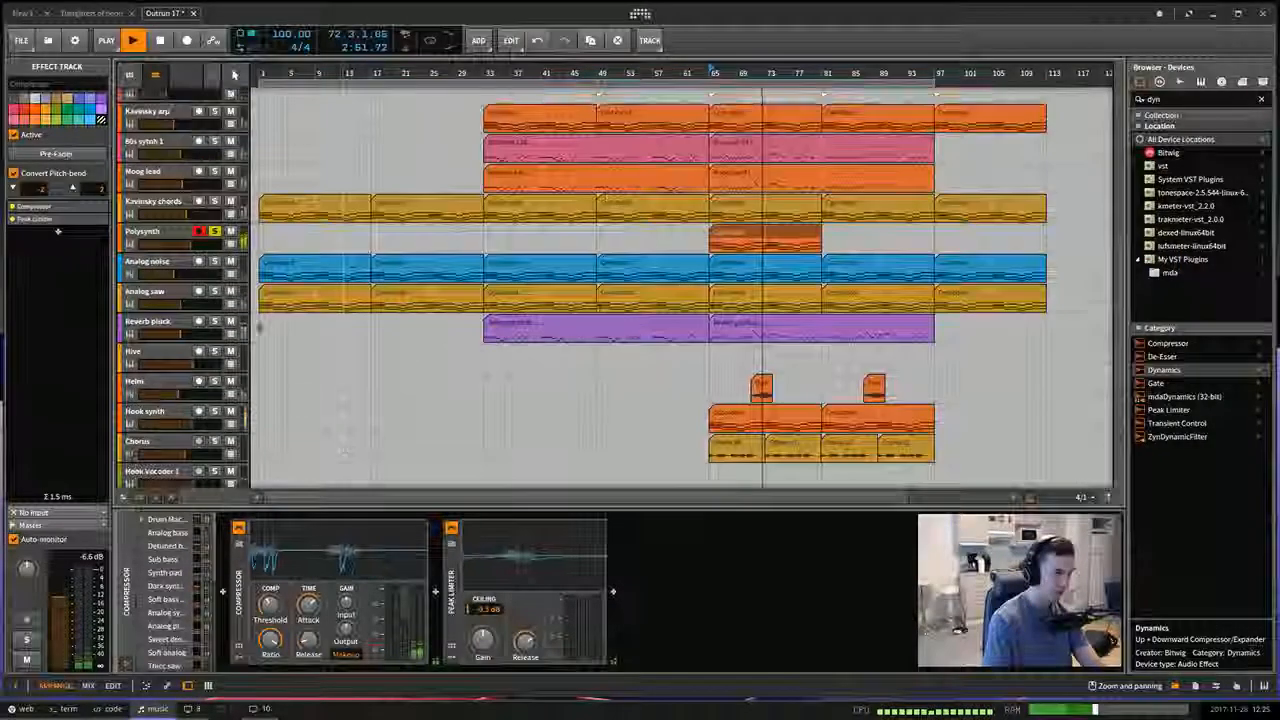
# Compare the Polysynth and Kavinsky chords tracks by soloing each in turn during playback.
pyautogui.click(165, 232)
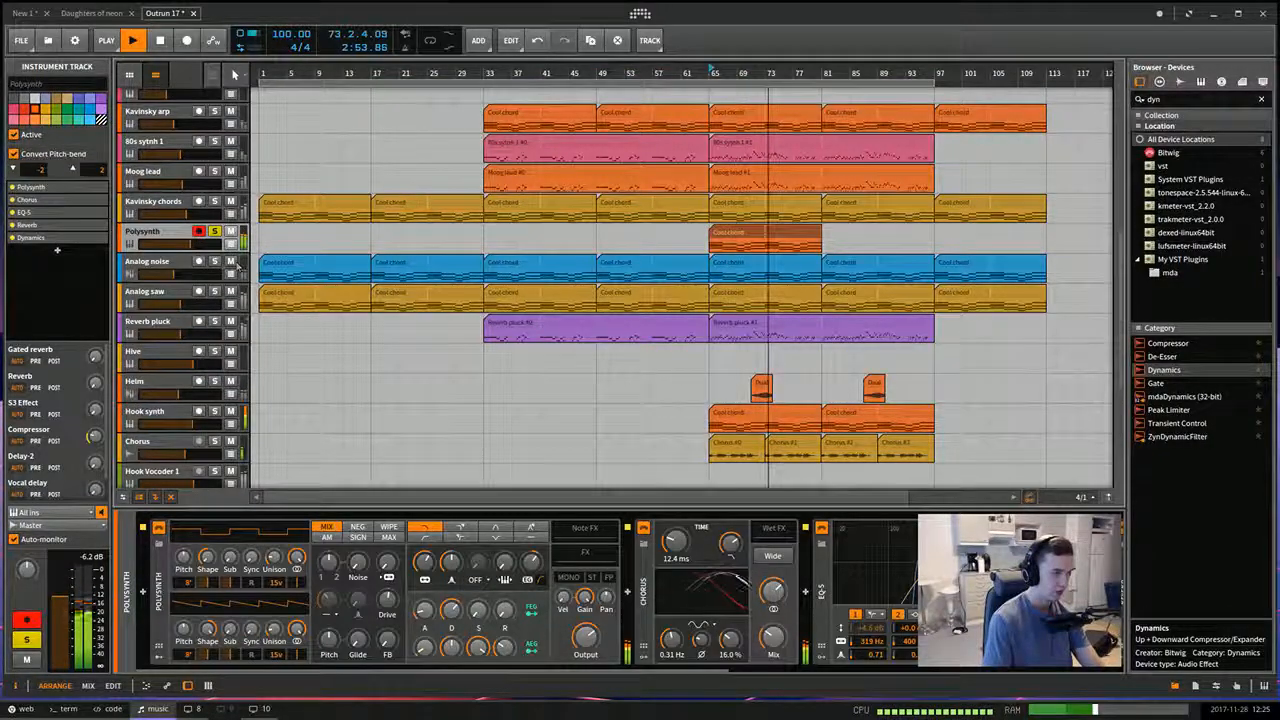
pyautogui.scroll(3, 237, 264)
pyautogui.click(160, 294)
pyautogui.click(215, 292)
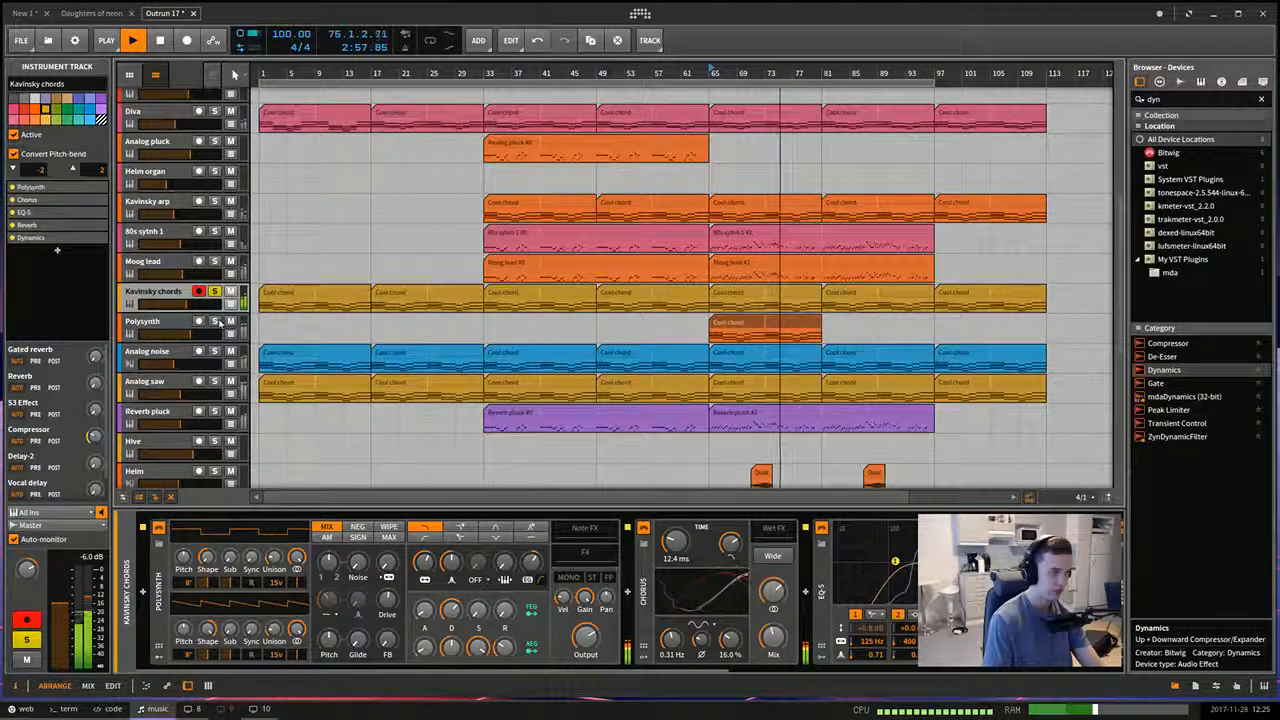
pyautogui.click(165, 323)
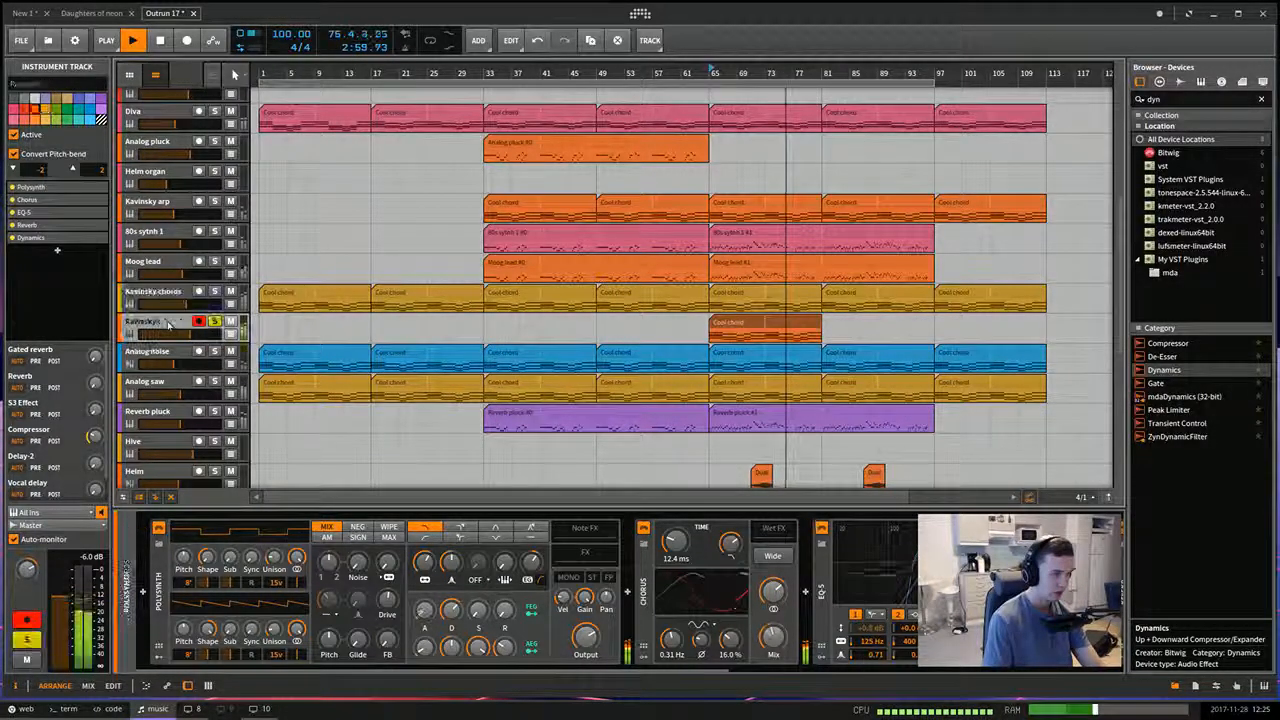
pyautogui.press('Up')
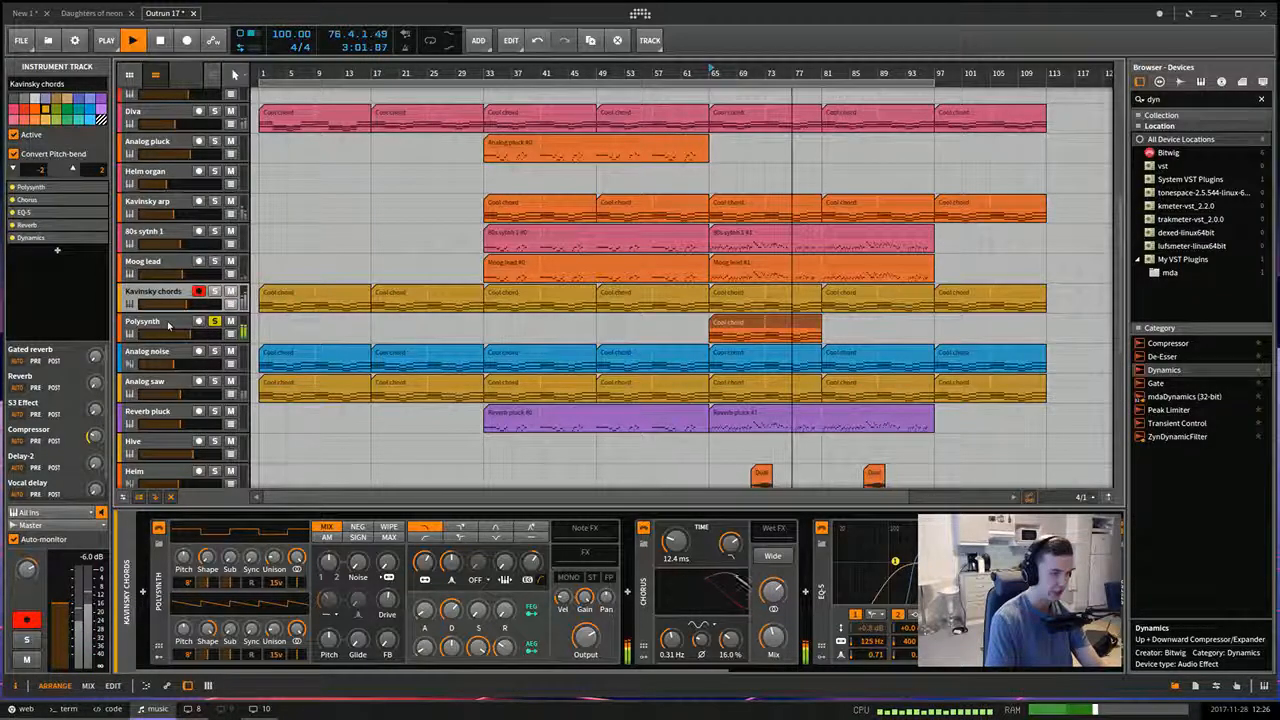
pyautogui.click(168, 325)
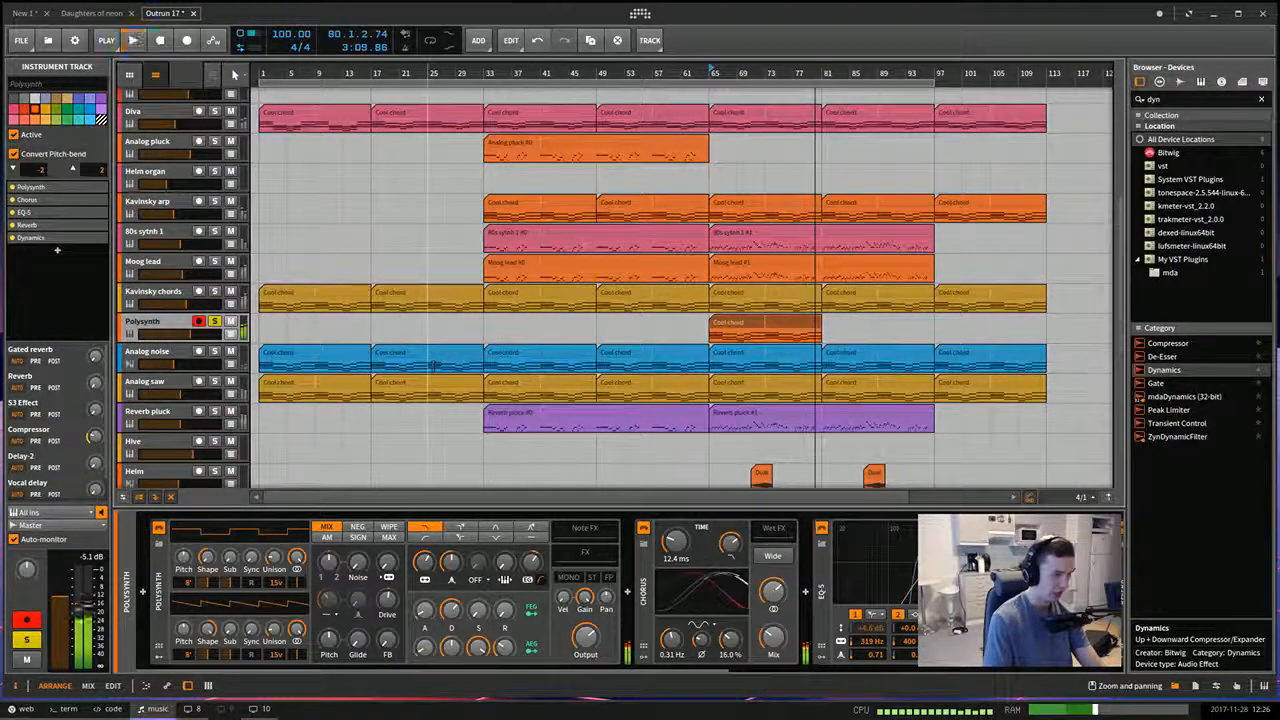
pyautogui.press('space')
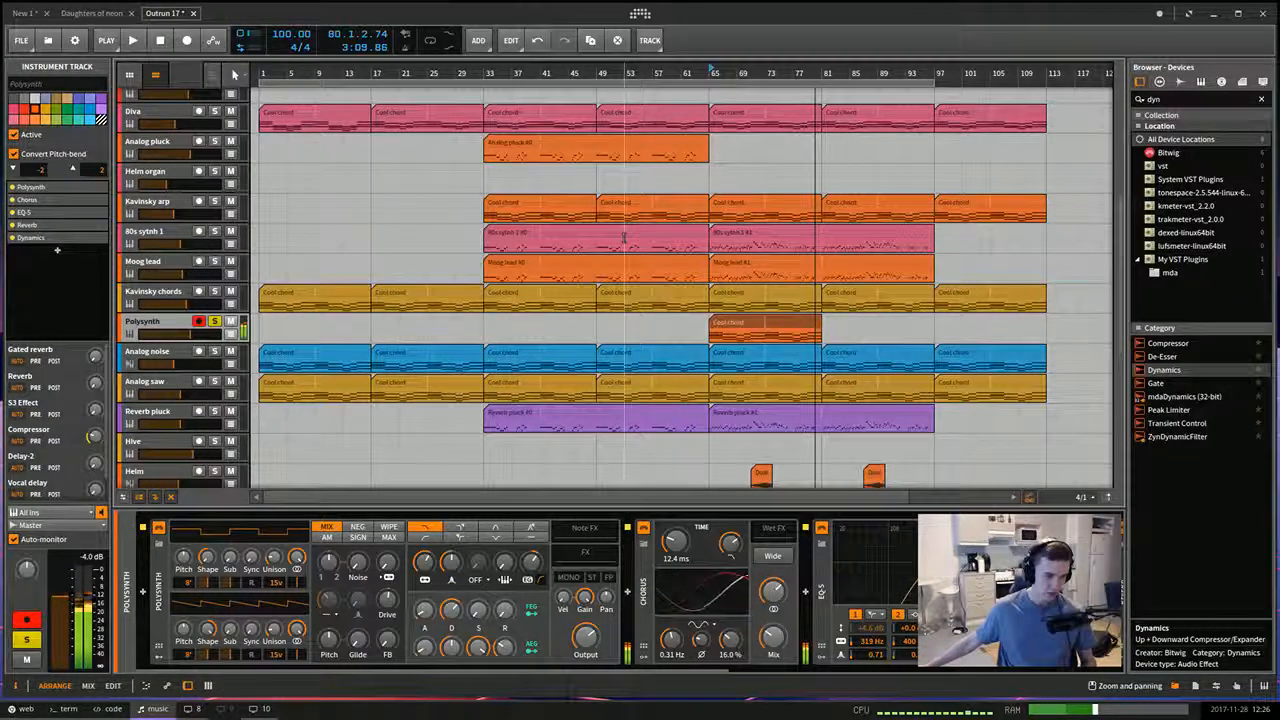
# Turn off the Polysynth track's solo, mute the track, and play the full arrangement from bar 65.
pyautogui.press('Up')
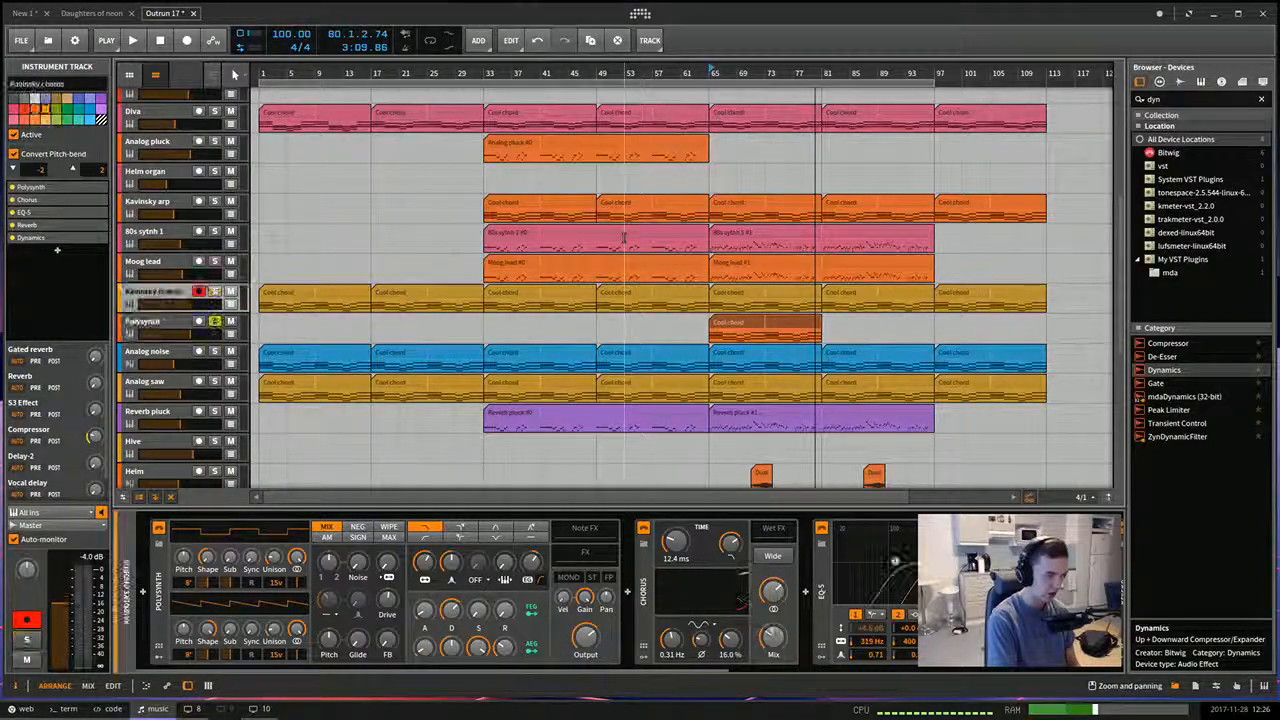
pyautogui.press('Down')
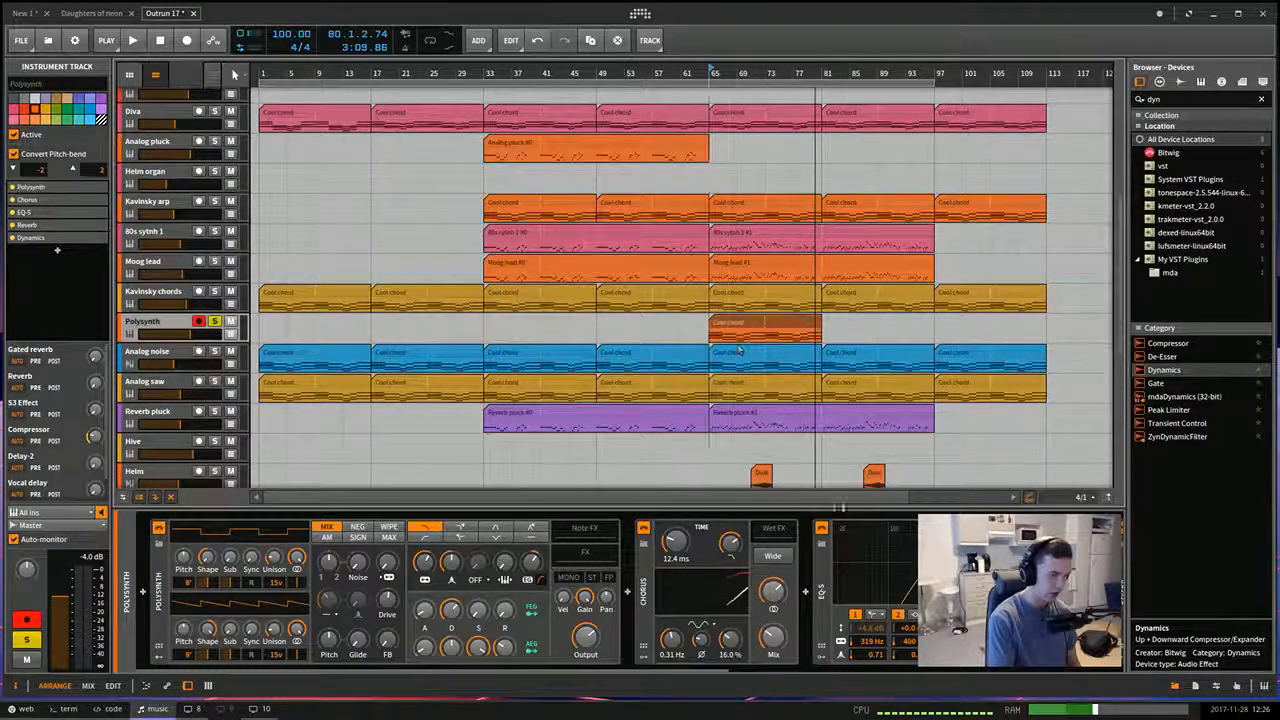
pyautogui.moveTo(563, 597); pyautogui.dragTo(557, 597)
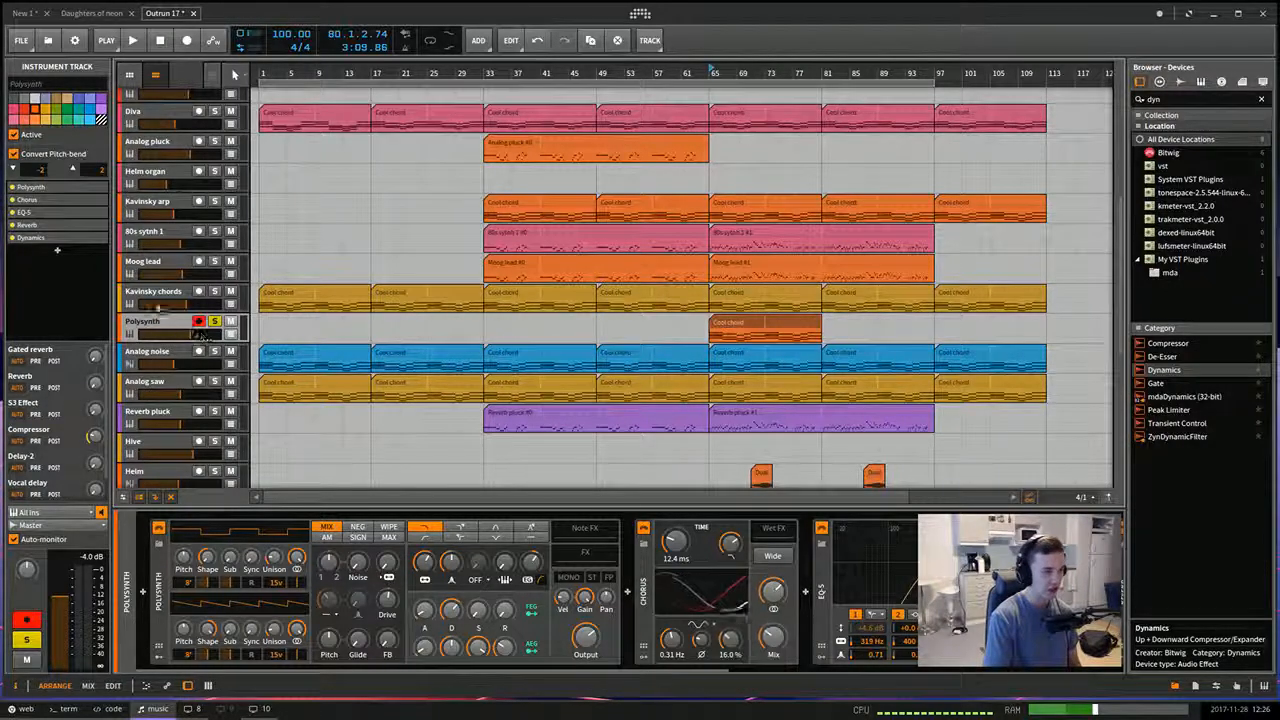
pyautogui.click(716, 326)
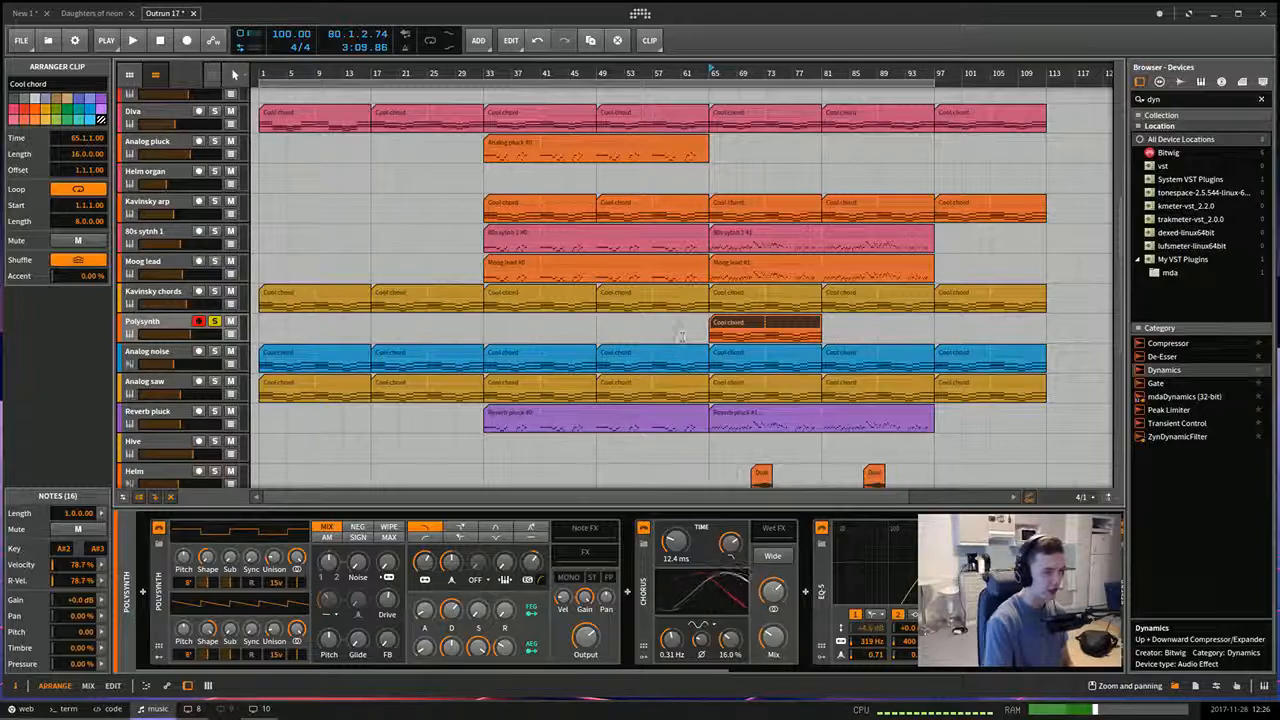
pyautogui.hscroll(3, 632, 447)
pyautogui.moveTo(564, 391); pyautogui.dragTo(554, 401)
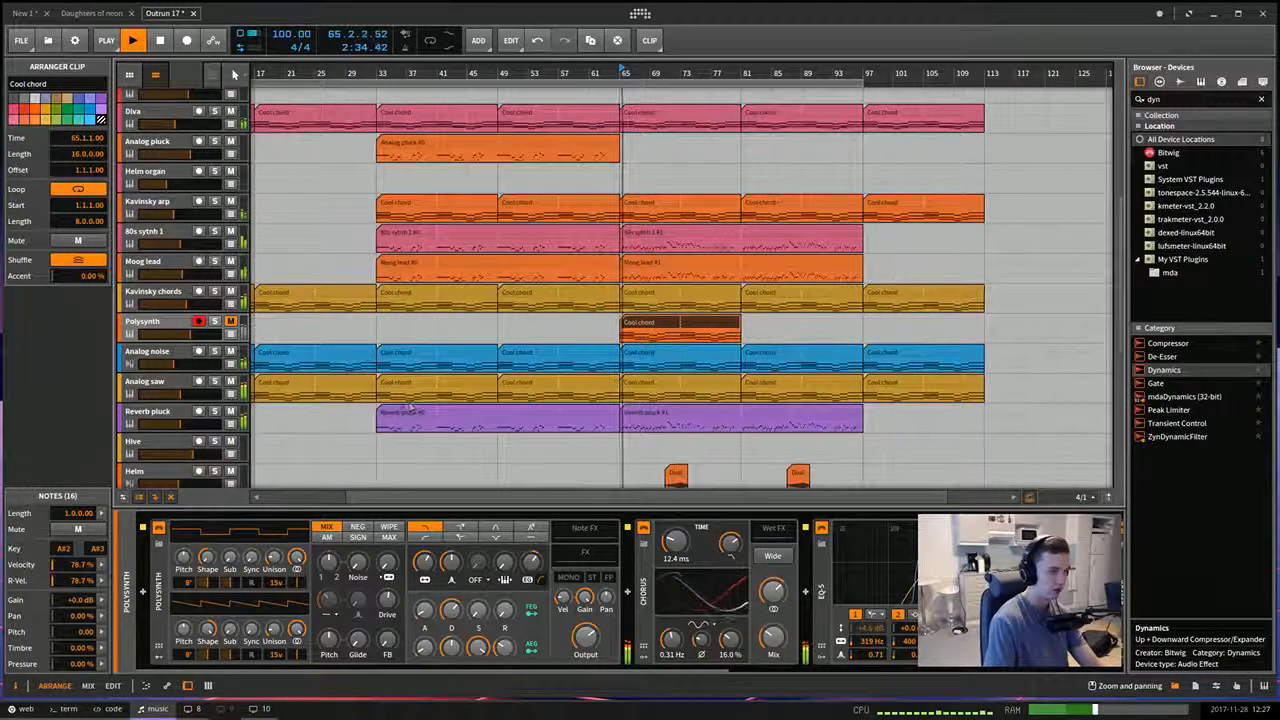
pyautogui.scroll(-4, 595, 460)
pyautogui.scroll(-2, 595, 460)
pyautogui.hscroll(2, 591, 449)
pyautogui.scroll(4, 589, 431)
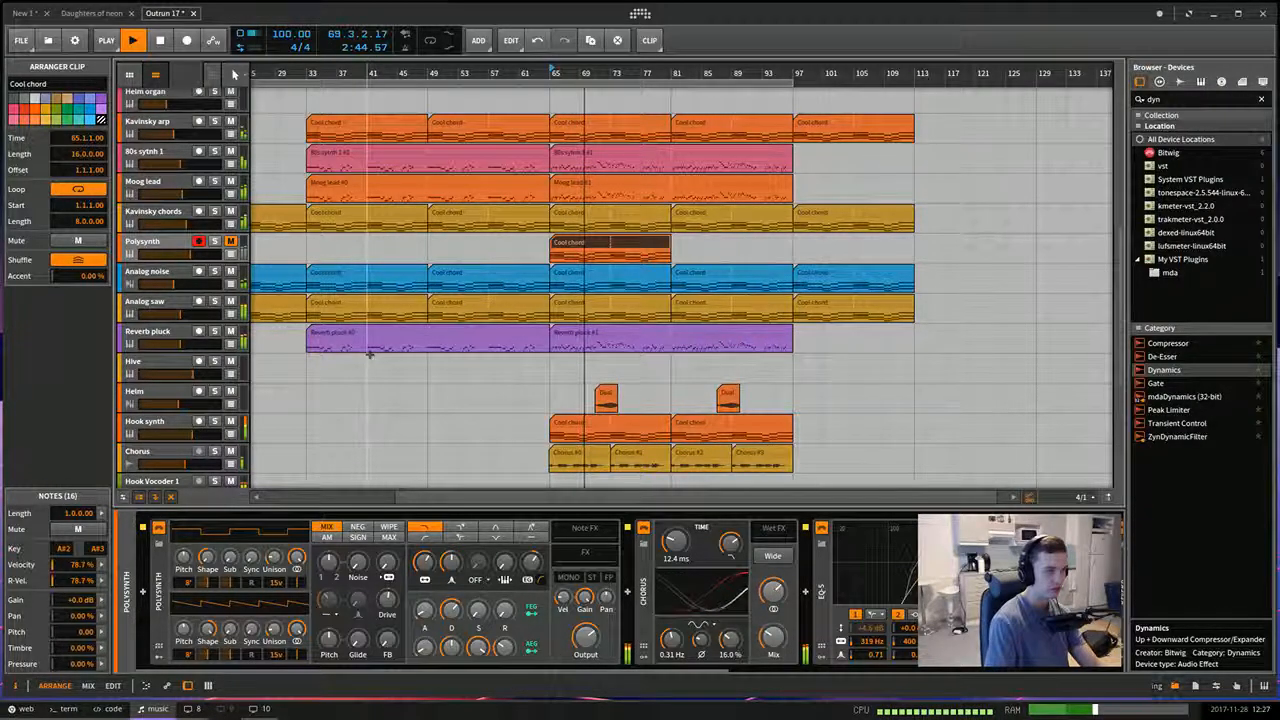
pyautogui.hscroll(-5, 375, 352)
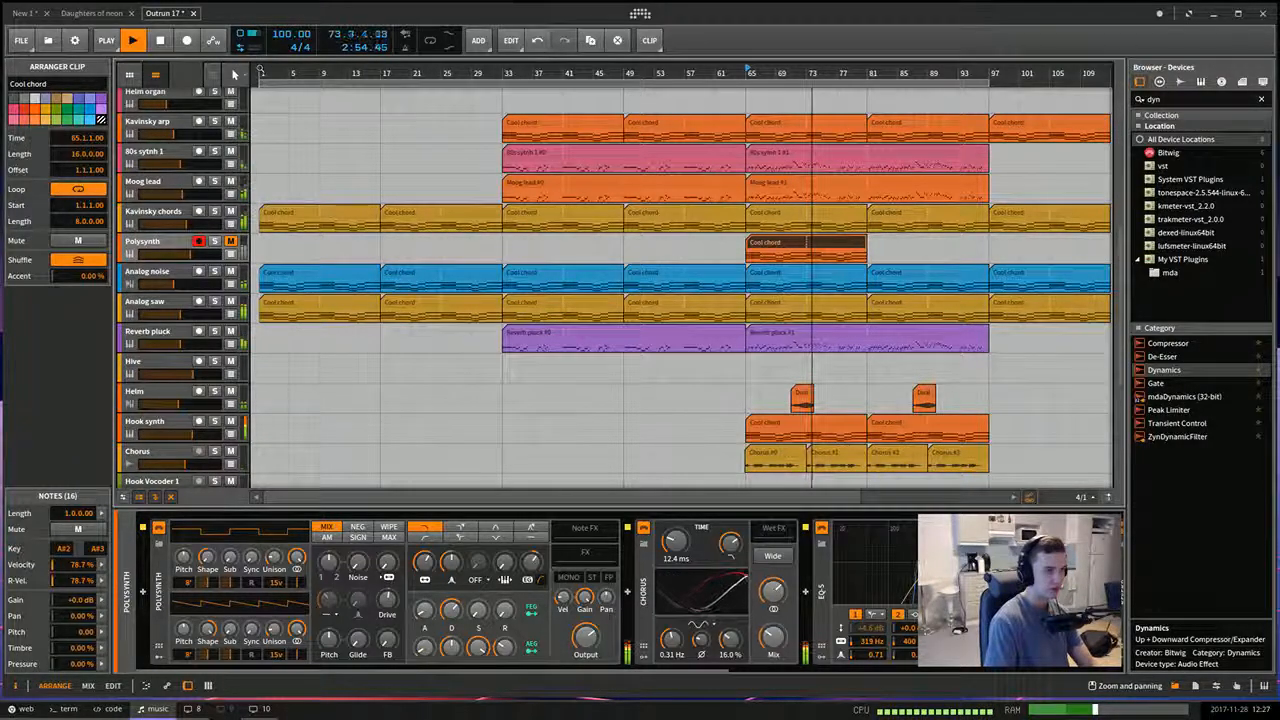
# Play the arrangement from bar 1 to hear the Kavinsky chords in the intro, and stop playback.
pyautogui.doubleClick(261, 70)
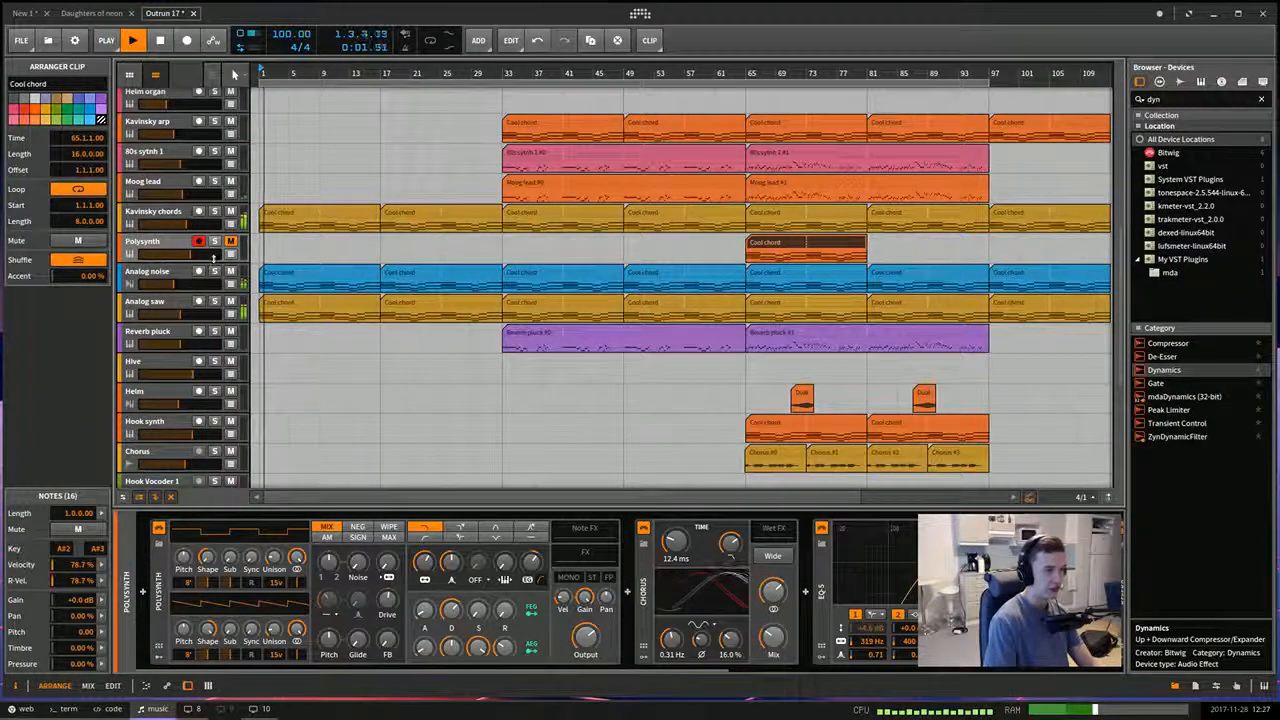
pyautogui.scroll(3, 466, 270)
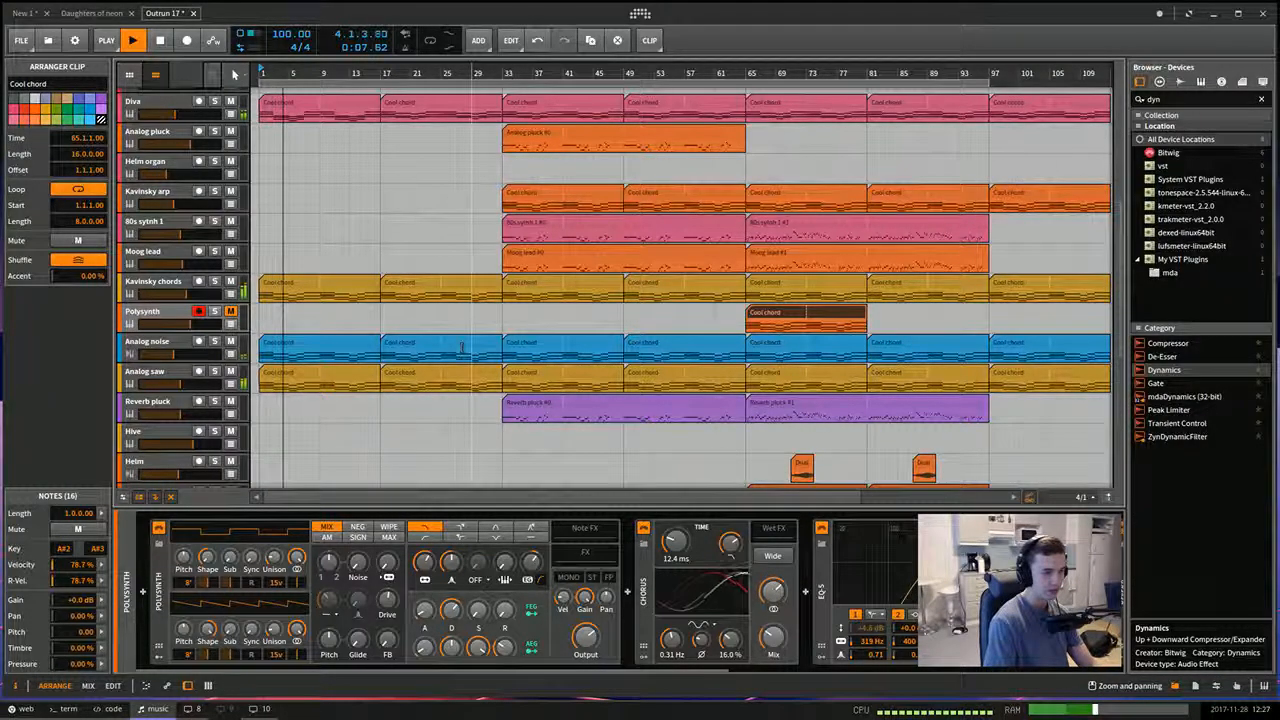
pyautogui.press('Down')
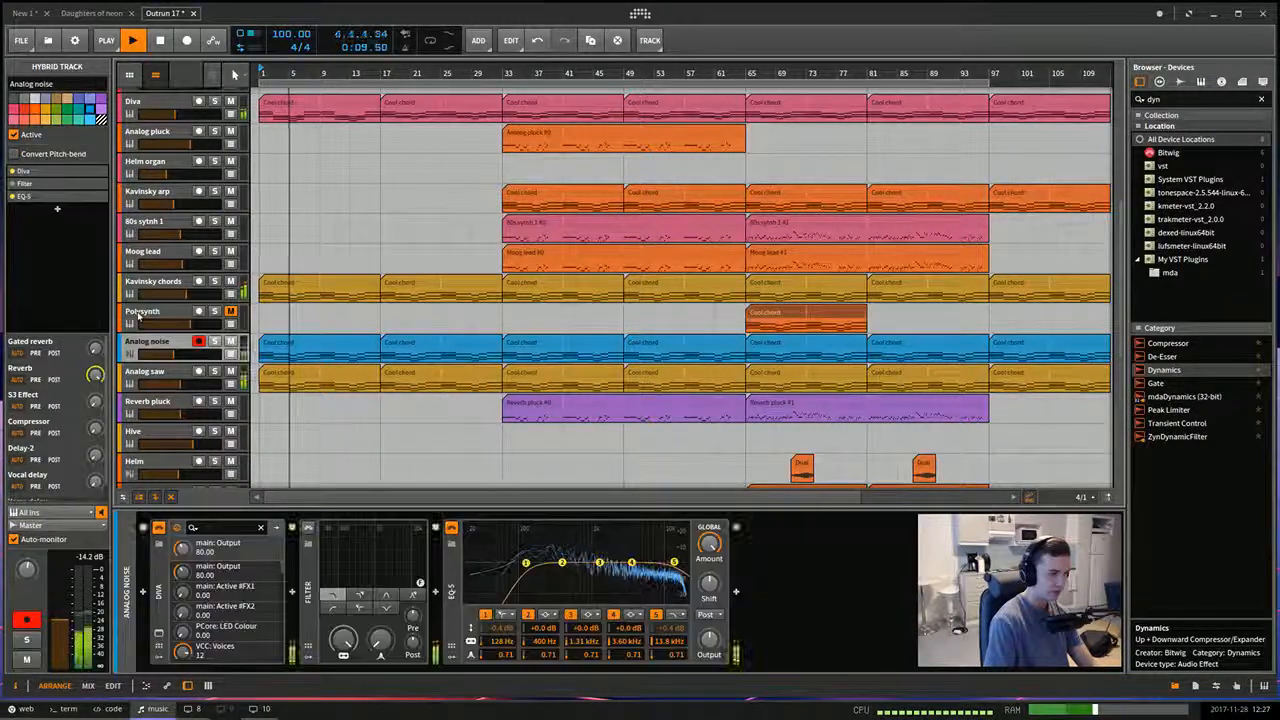
pyautogui.press('Up')
pyautogui.press('Up')
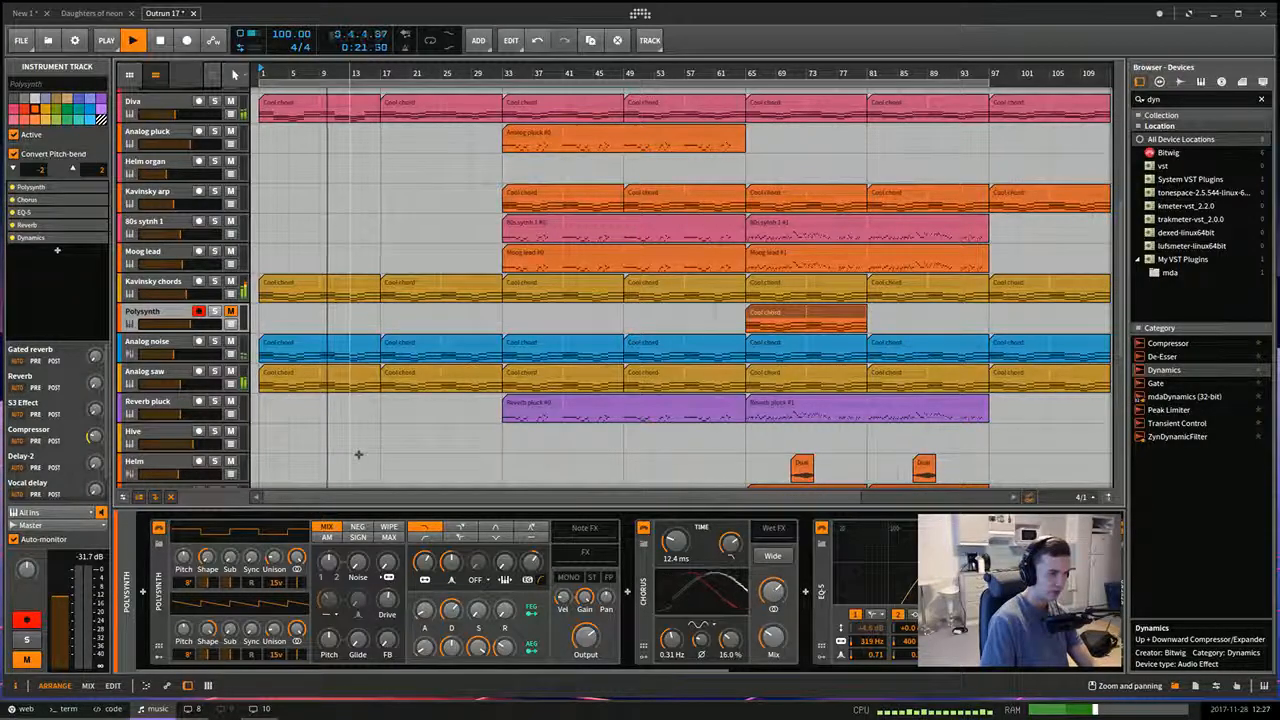
pyautogui.press('space')
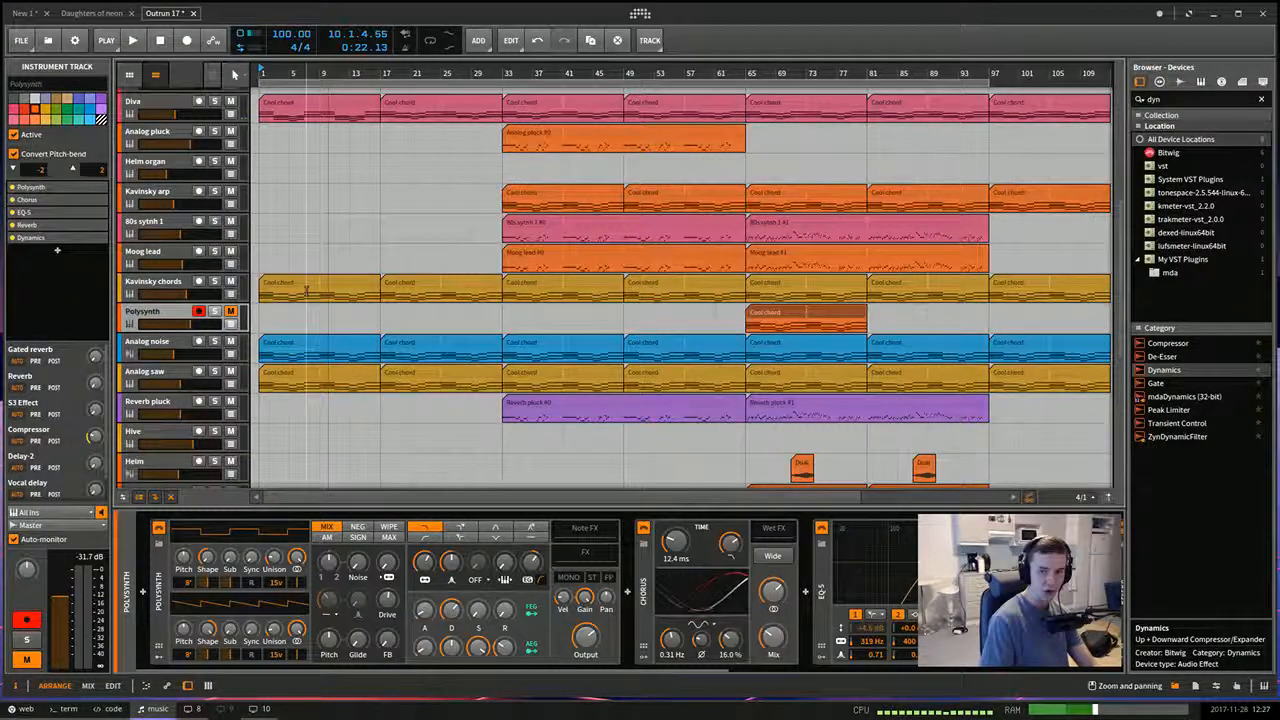
# Look through the arrangement's tracks and step through the synth tracks to inspect their devices.
pyautogui.scroll(-3, 466, 429)
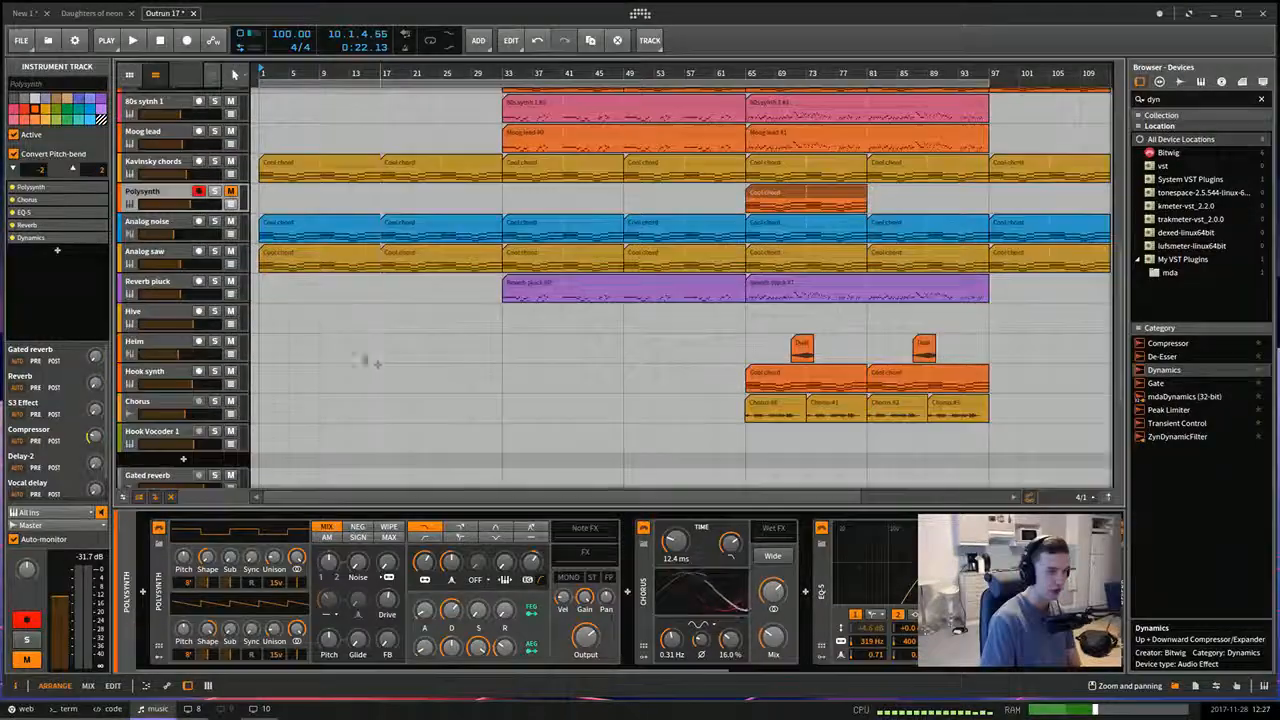
pyautogui.scroll(-10, 371, 349)
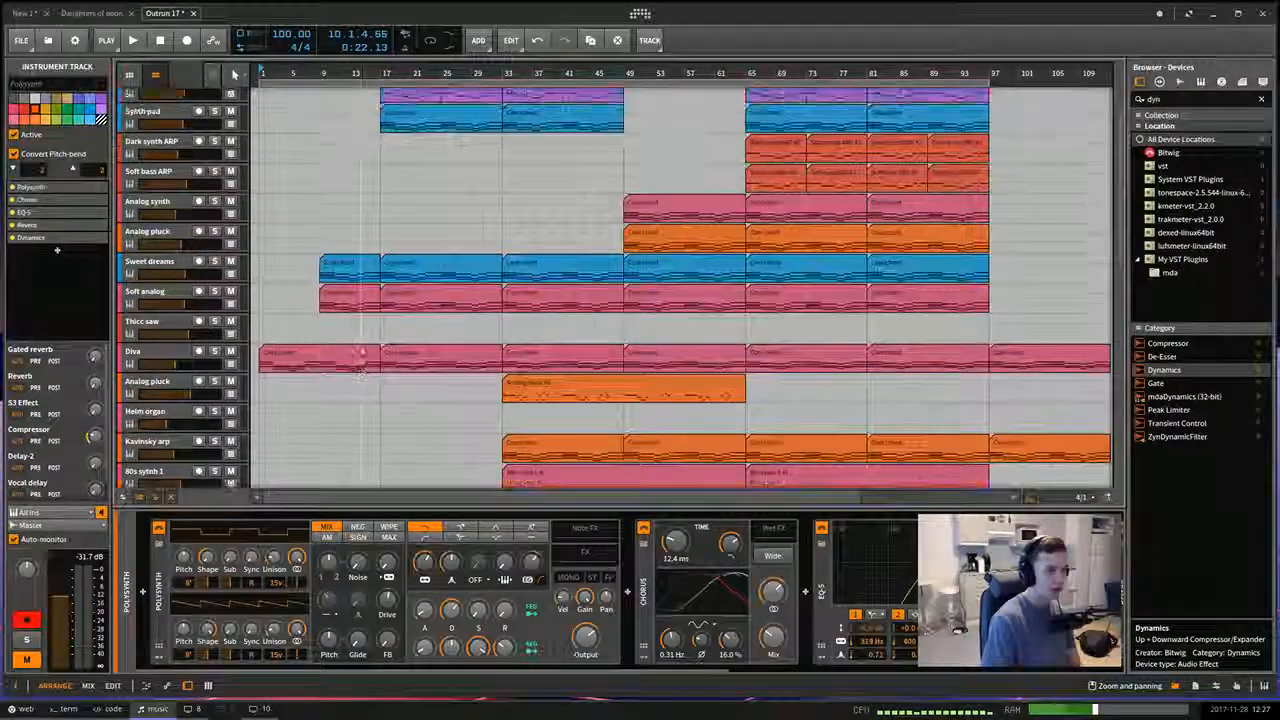
pyautogui.scroll(2, 357, 309)
pyautogui.scroll(-6, 280, 297)
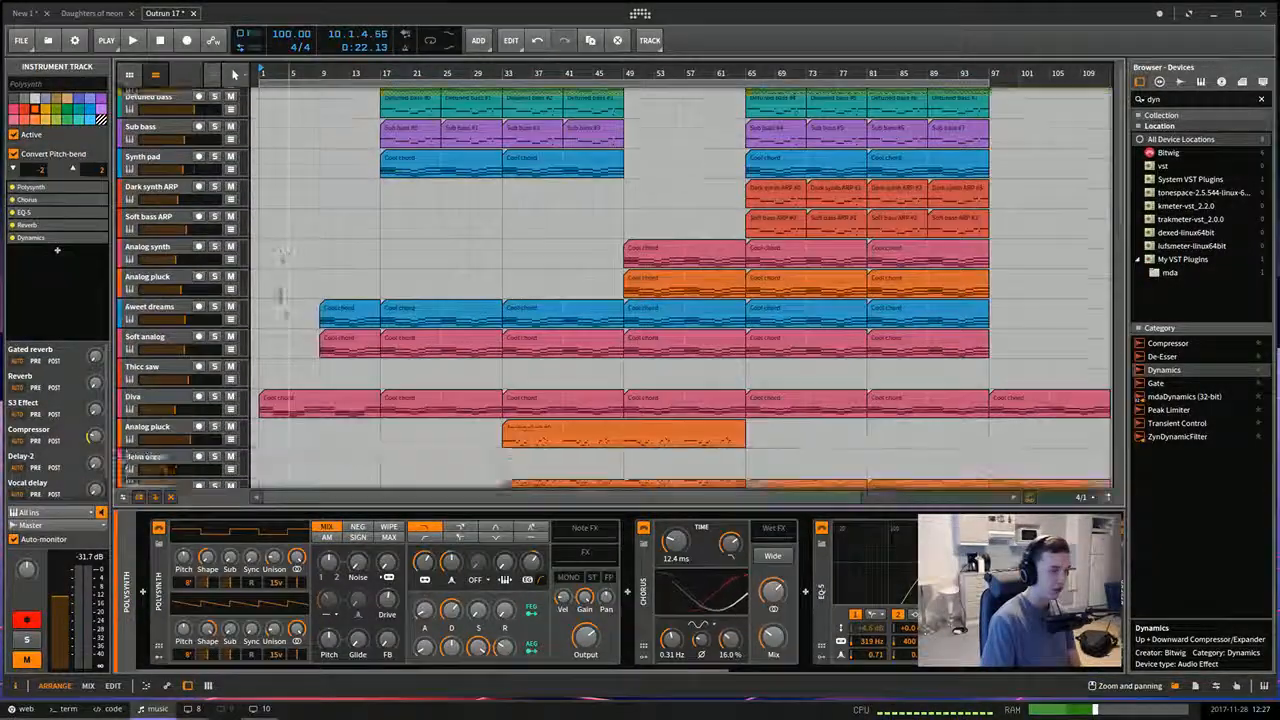
pyautogui.scroll(-3, 291, 299)
pyautogui.click(168, 346)
pyautogui.press('Up')
pyautogui.press('Up')
pyautogui.press('Up')
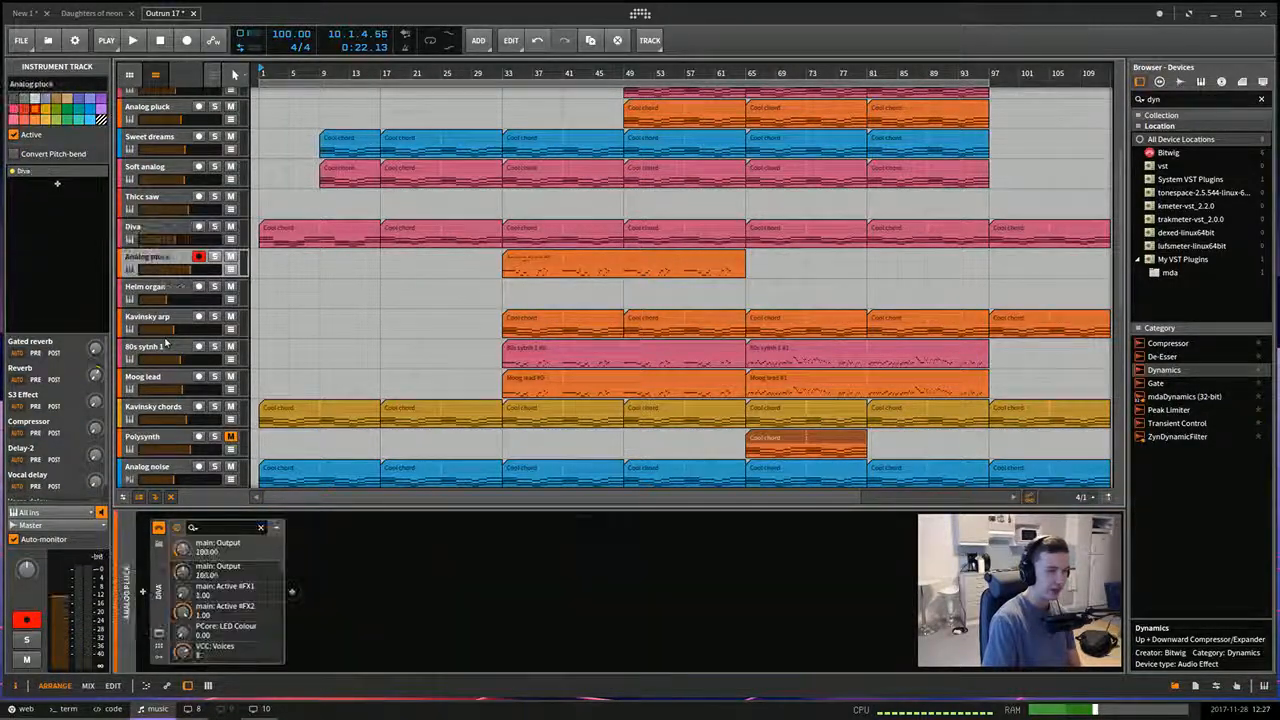
pyautogui.press('Down')
pyautogui.press('Down')
pyautogui.press('Down')
pyautogui.press('Down')
pyautogui.press('Down')
pyautogui.press('Down')
pyautogui.press('Down')
pyautogui.press('Down')
pyautogui.press('Down')
pyautogui.press('Down')
pyautogui.press('Down')
pyautogui.press('Down')
pyautogui.press('Down')
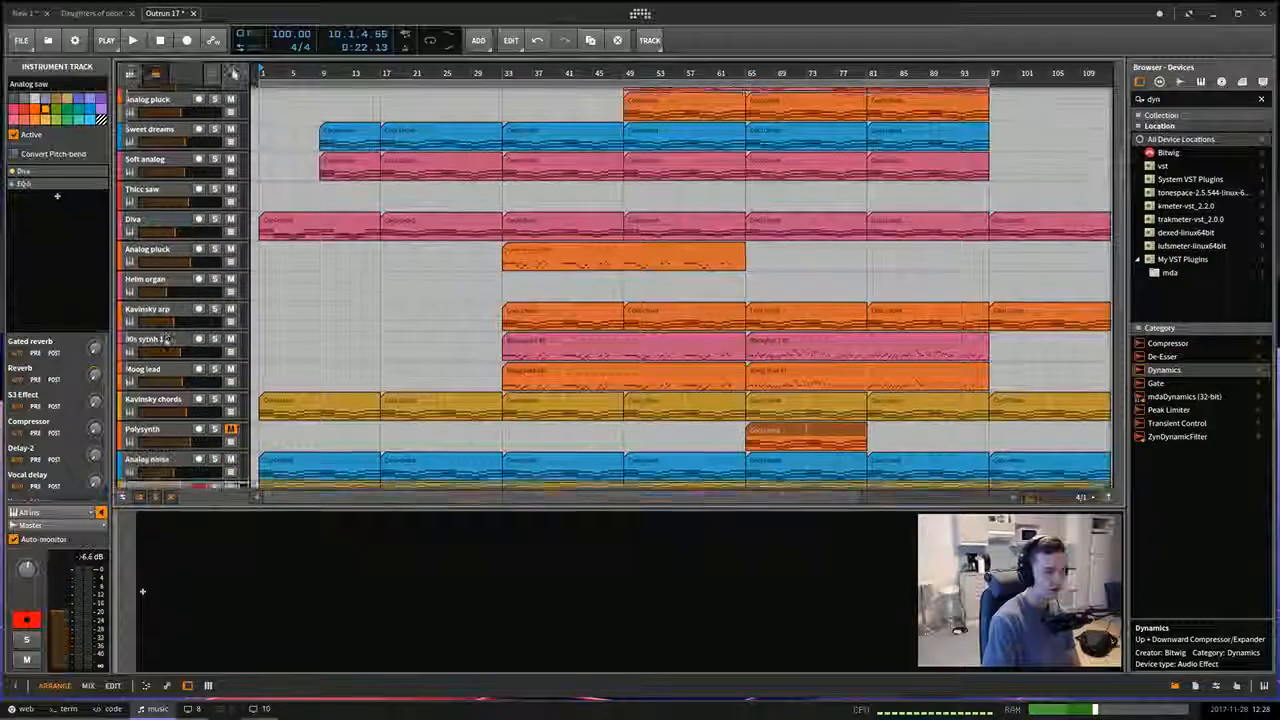